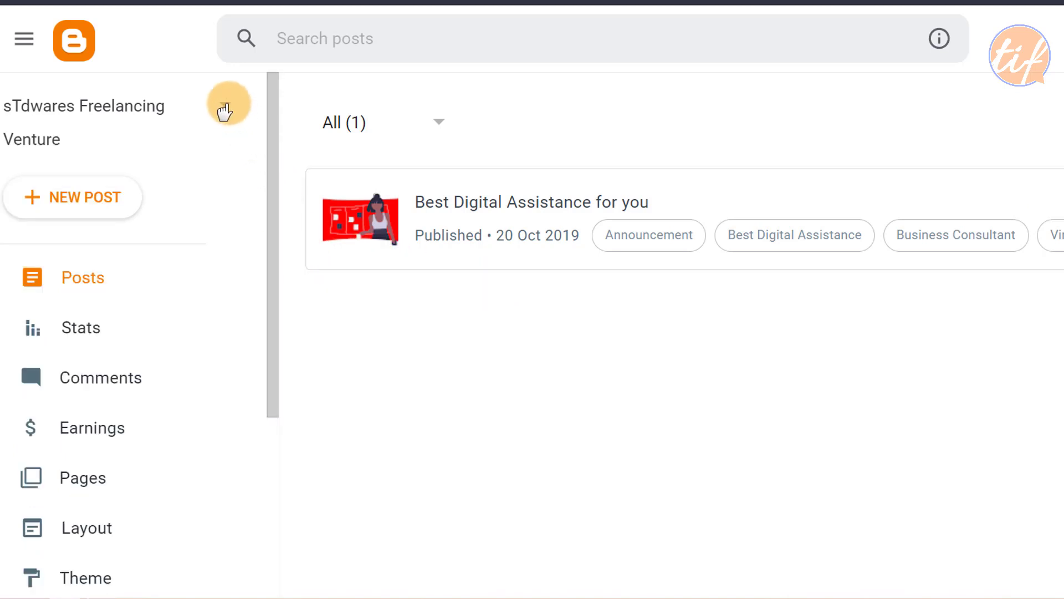
Step: Start creating a new blog and place the Notepad list of name ideas beside the title form
click(224, 111)
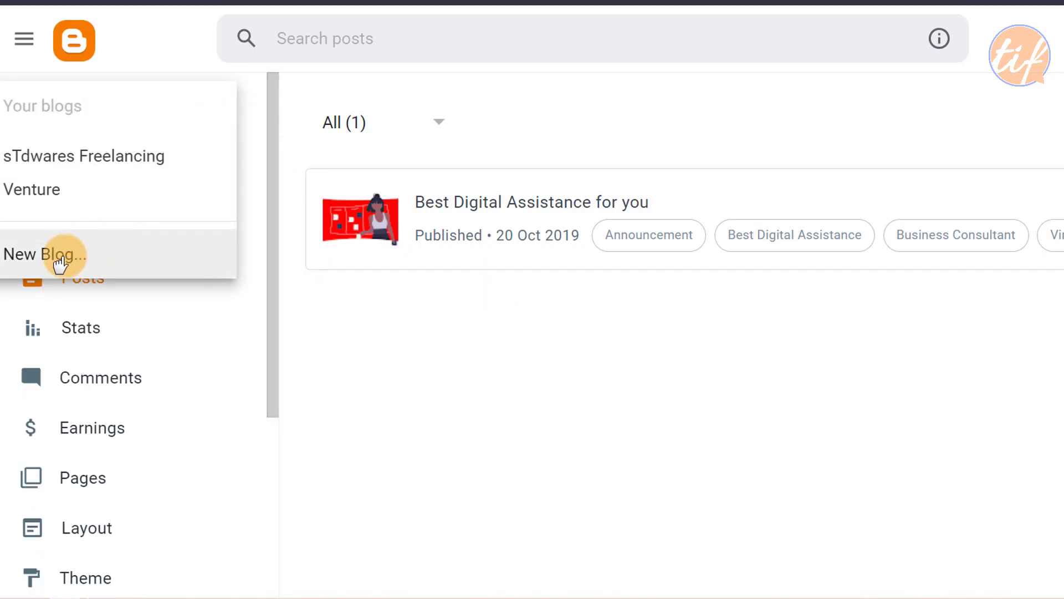
click(60, 256)
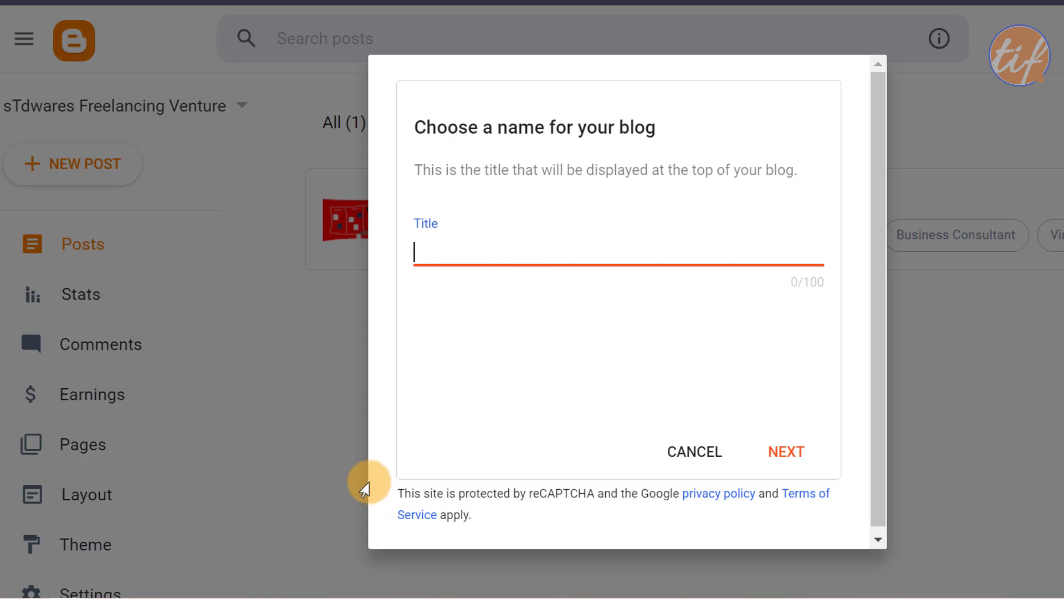
click(288, 598)
drag(986, 261, 770, 61)
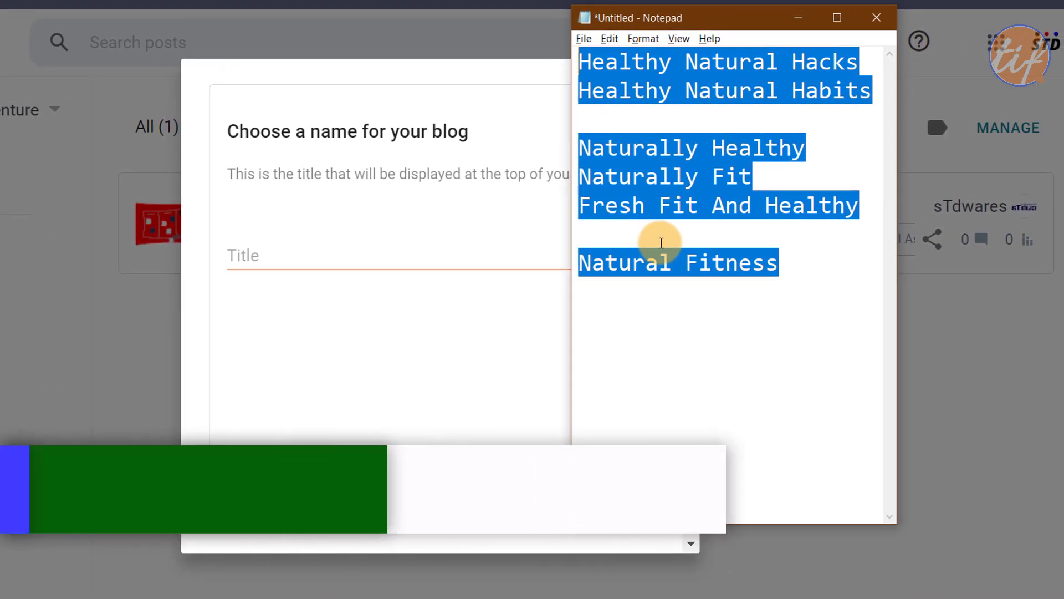
click(795, 266)
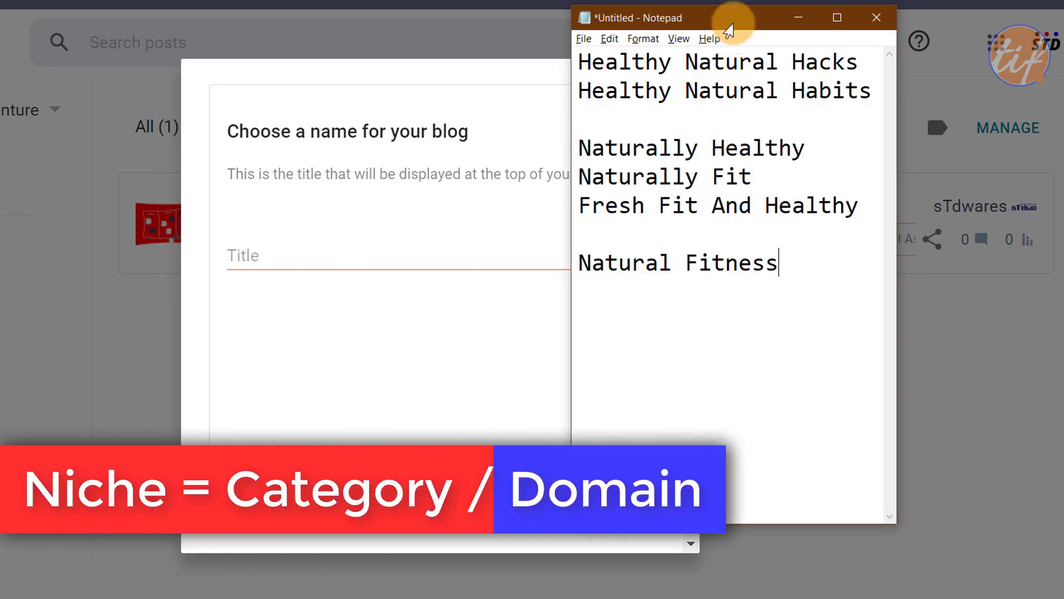
drag(729, 24, 872, 66)
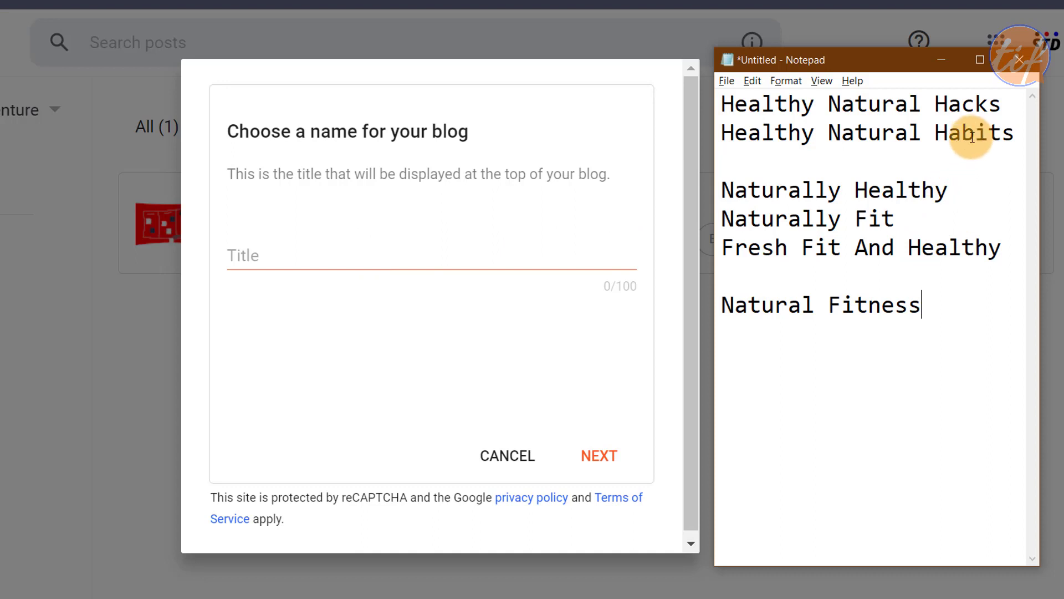
Step: Copy "Healthy Natural Habits" from Notepad into the new blog's title and continue to the URL choice
drag(1014, 131, 721, 131)
right_click(800, 136)
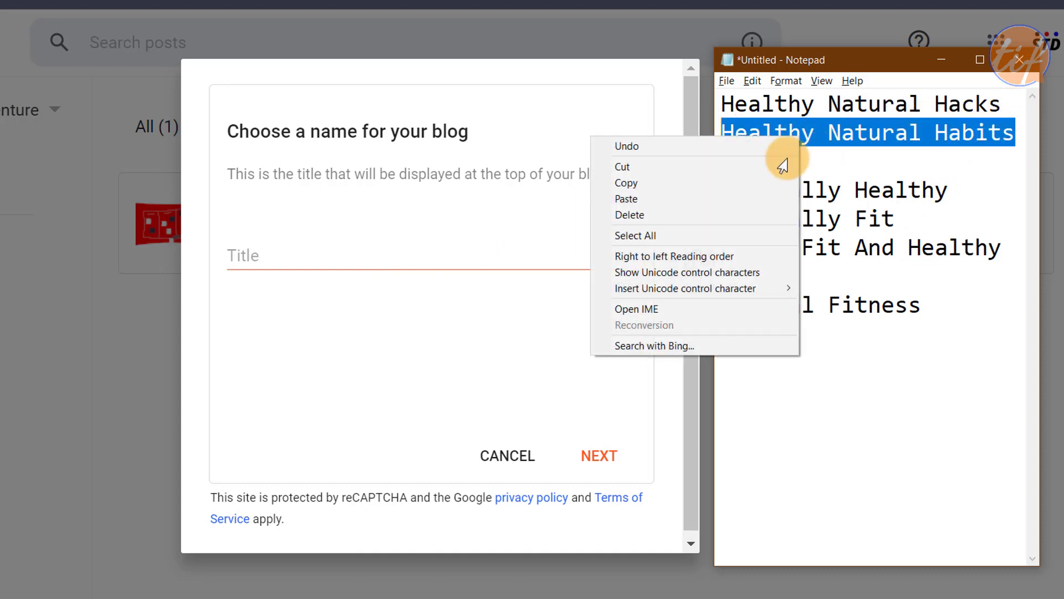
click(696, 181)
click(346, 256)
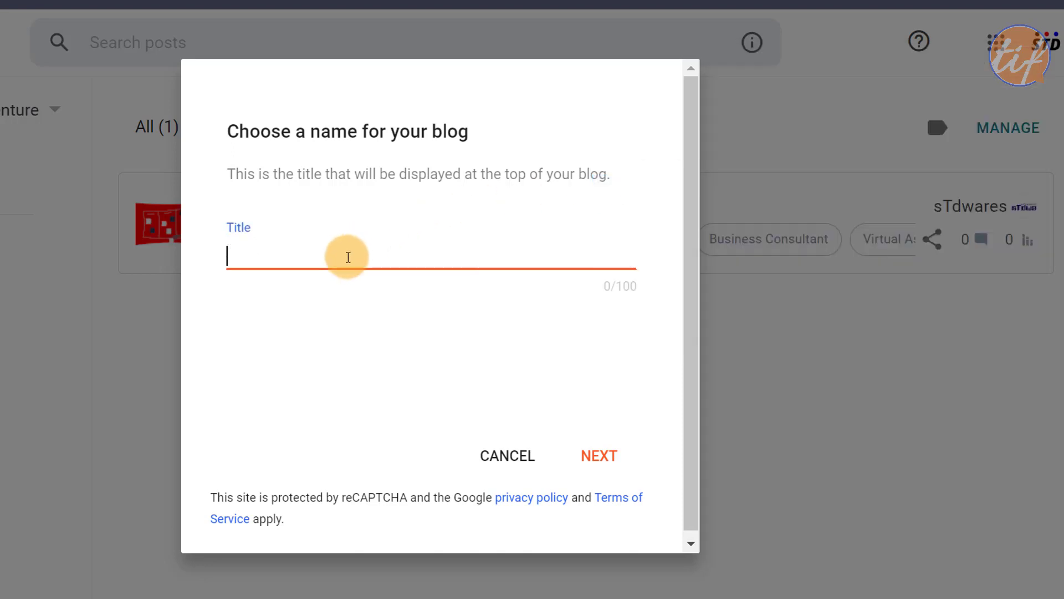
key(ctrl+v)
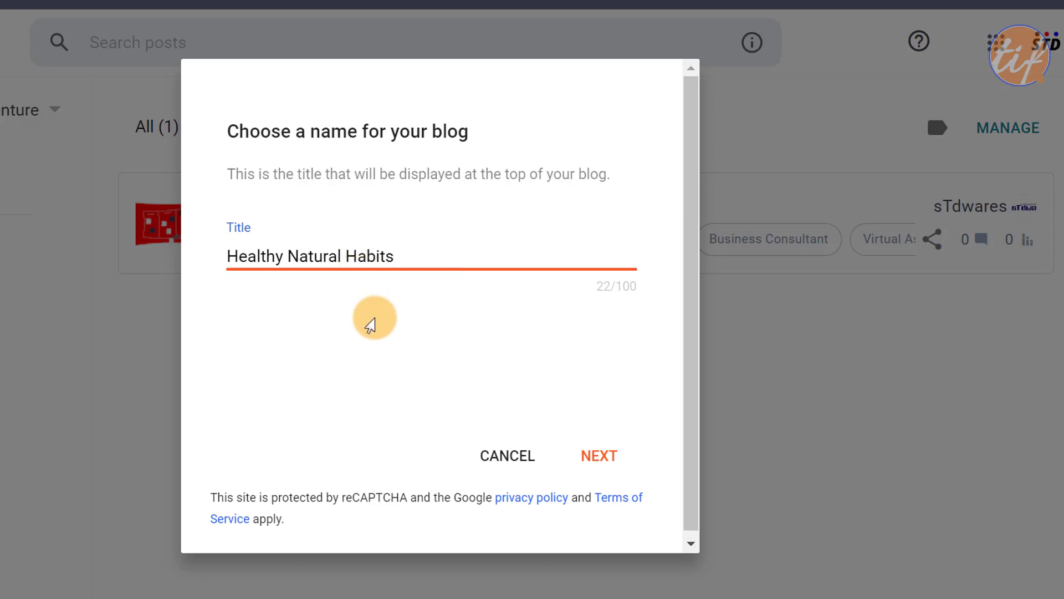
click(601, 465)
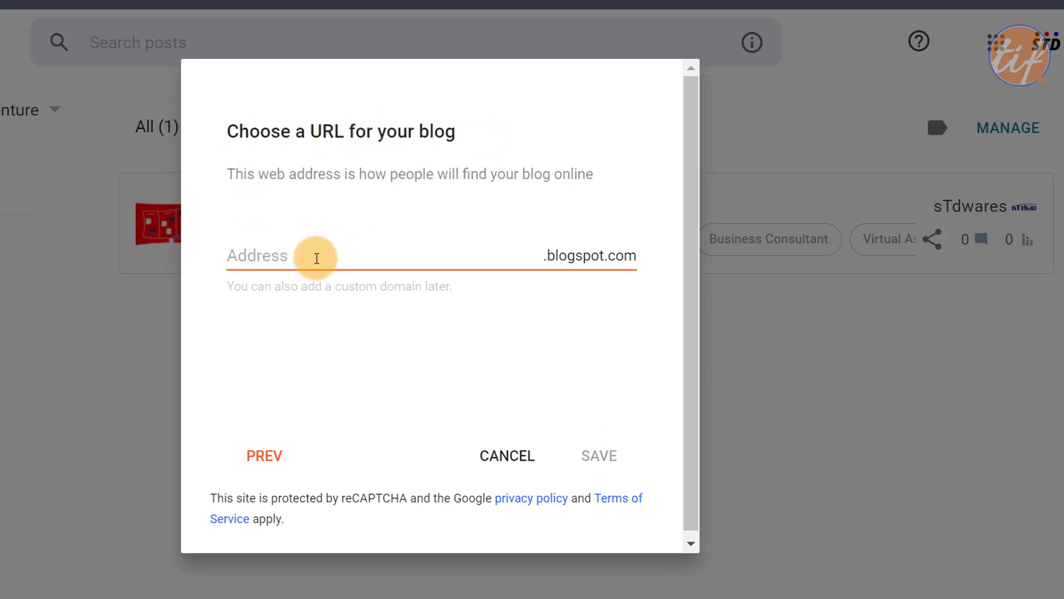
Step: Try "HealthyNaturalHabits" without spaces as the blog's blogspot.com address, reusing the copied title
click(310, 258)
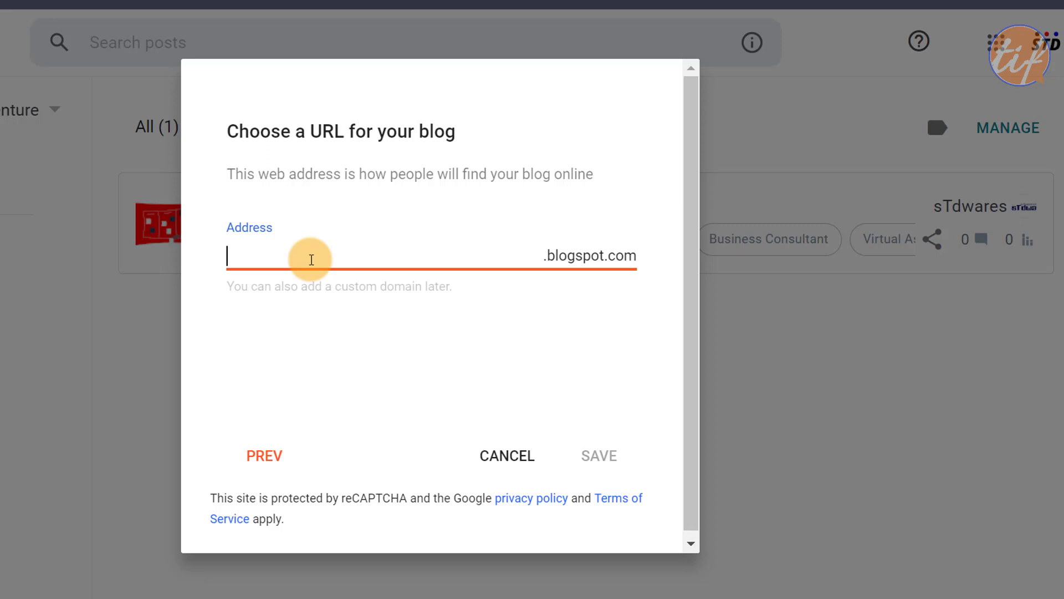
key(ctrl+v)
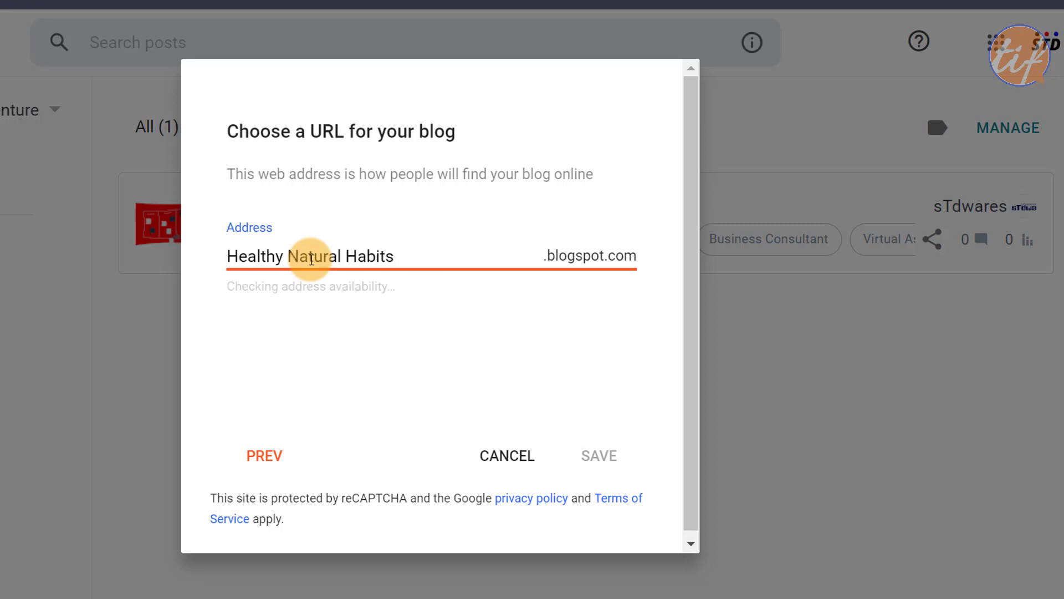
key(ctrl+Left)
key(BackSpace)
key(ctrl+Left)
key(BackSpace)
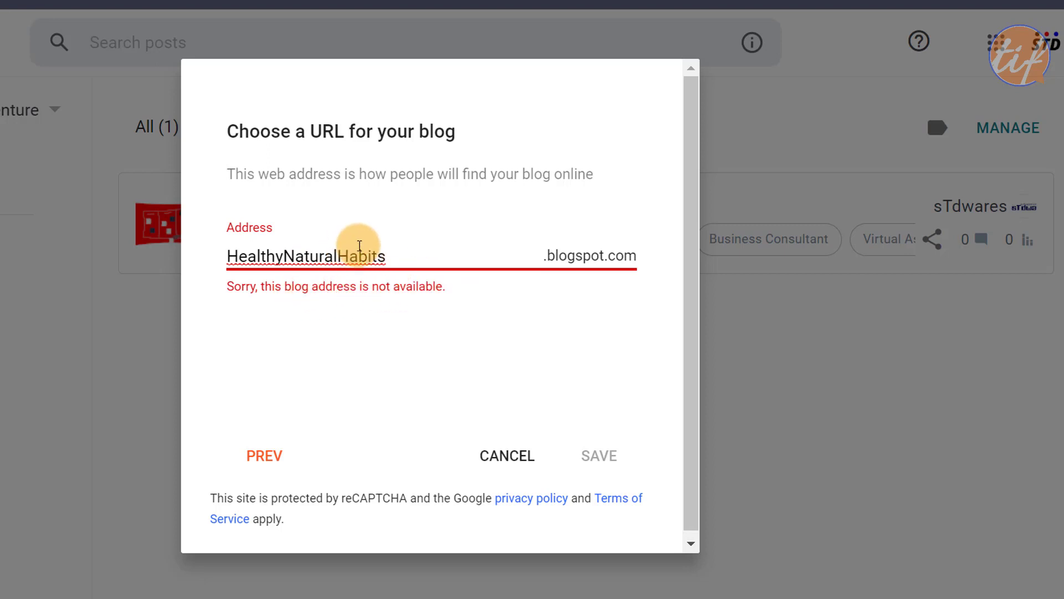
Step: Reorder the words in the blog address to try "NaturalHealthyHabits"
key(BackSpace)
key(BackSpace)
key(BackSpace)
key(BackSpace)
key(BackSpace)
key(BackSpace)
key(BackSpace)
key(Right)
key(Right)
key(Right)
key(Right)
key(Right)
key(Right)
text(Healthy)
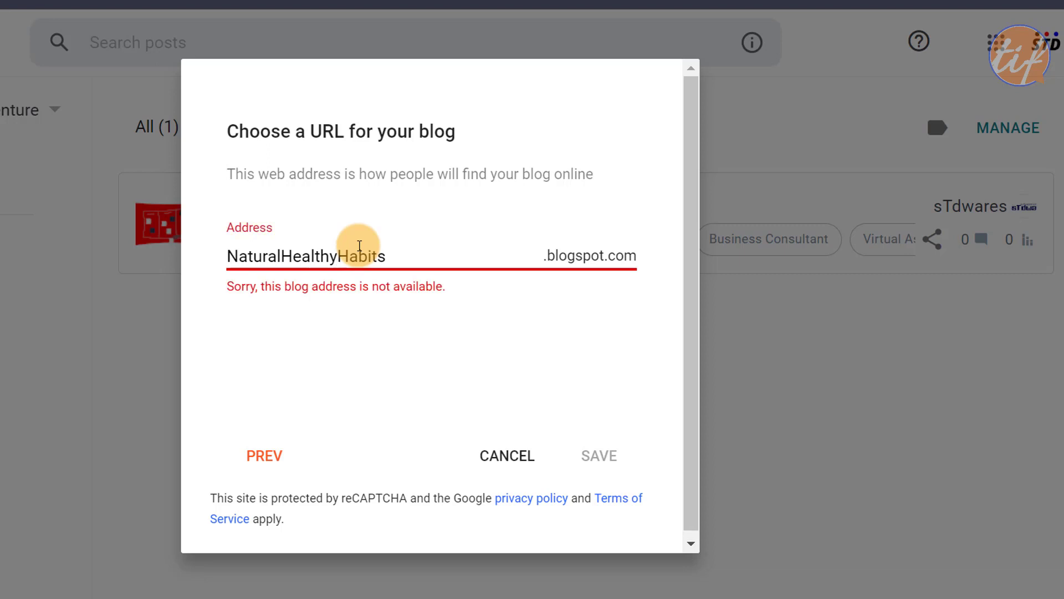
Step: Replace "Habits" with "Hacks" to try "NaturalHealthyHacks" as the blog address
key(End)
key(BackSpace)
key(BackSpace)
key(BackSpace)
key(BackSpace)
text(cks)
Step: Change the blog address to "NaturallyHealthyAndFit" and save the new blog
key(Left)
key(Left)
key(Left)
key(Left)
key(Left)
key(Left)
key(Left)
key(Left)
key(Left)
key(Left)
key(Left)
key(Left)
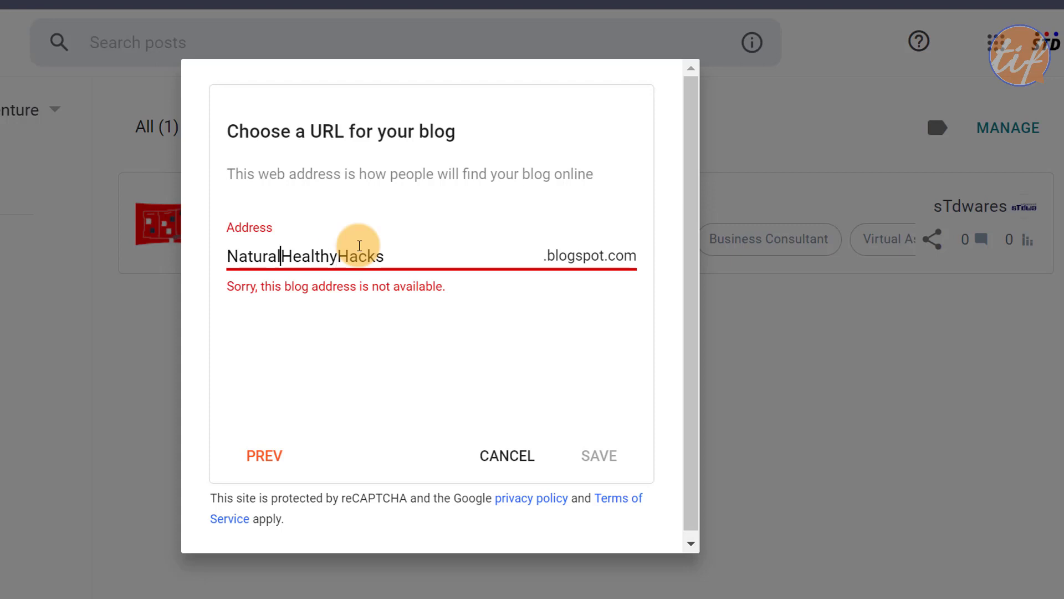
text(ly)
key(End)
key(BackSpace)
key(BackSpace)
key(BackSpace)
key(BackSpace)
key(BackSpace)
text(AndFit)
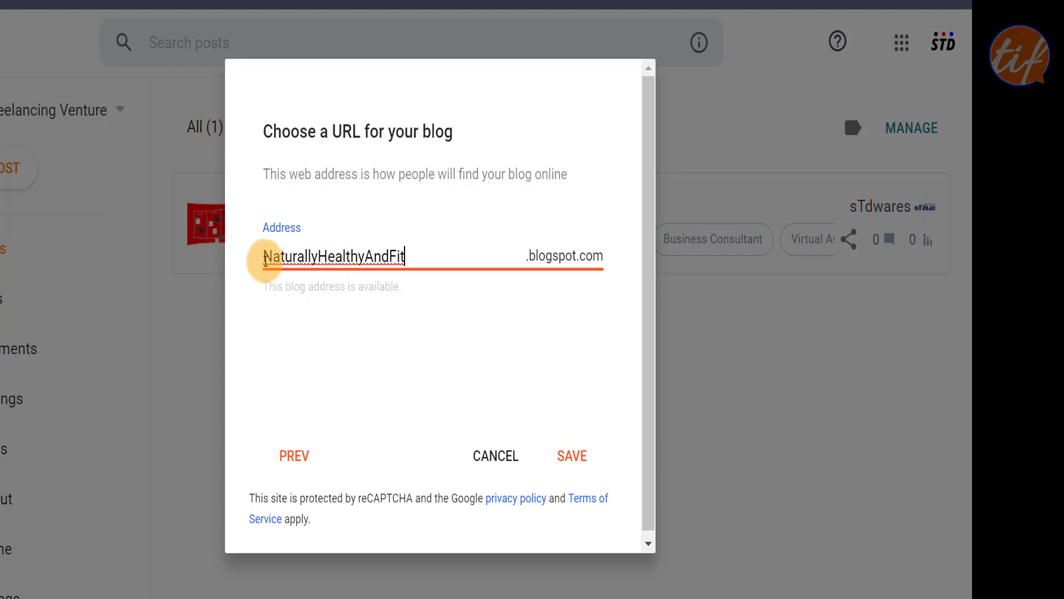
click(571, 463)
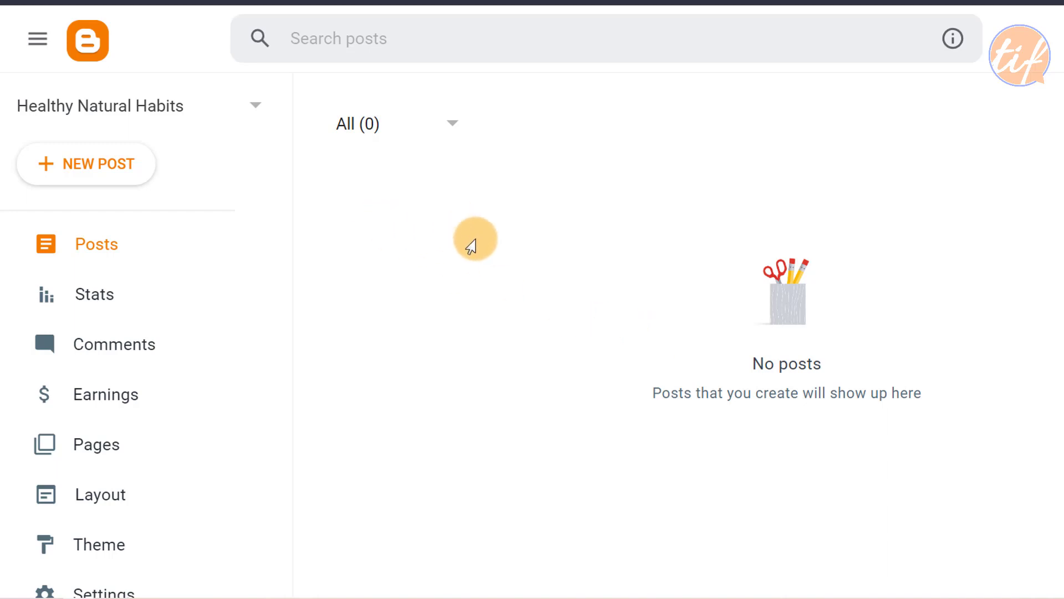
Step: Switch to Notepad and write "NaturallyHealthyAndFit.blogspot.com" below the name ideas
key(alt+Tab)
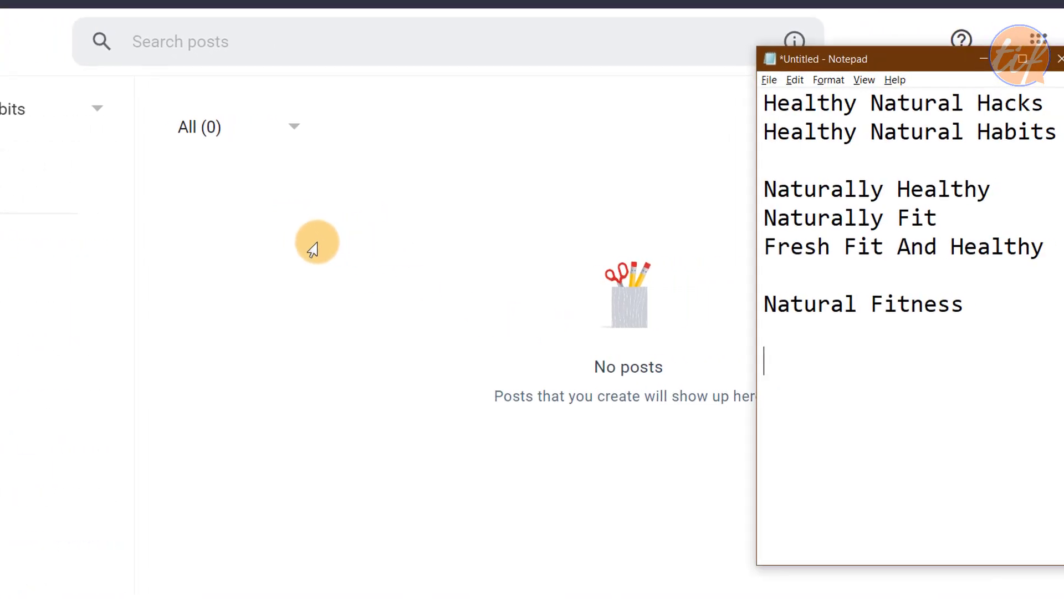
text(Naturally)
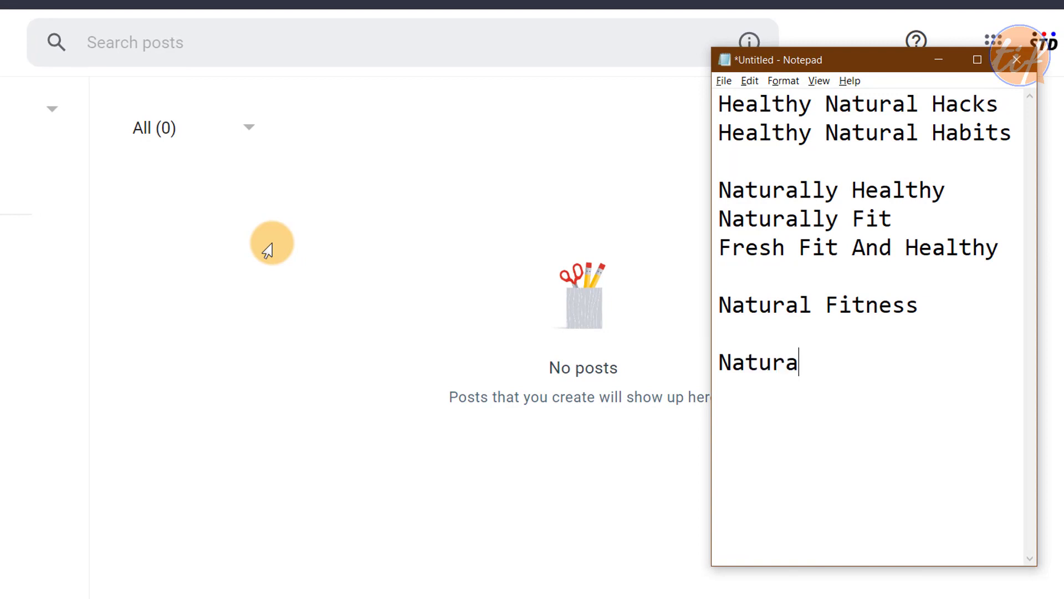
text(Heal)
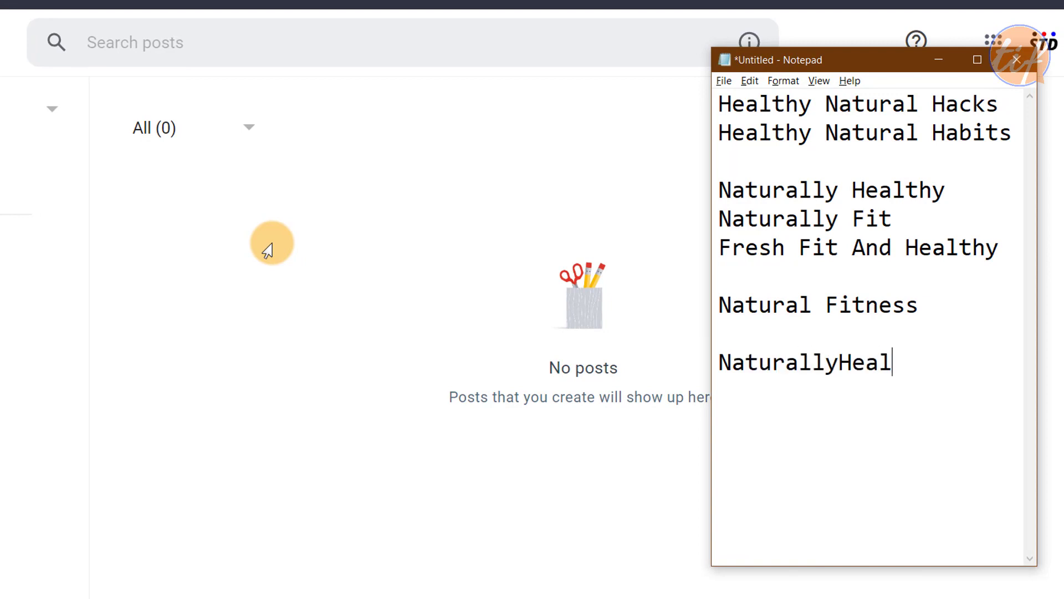
text(thyAndFit)
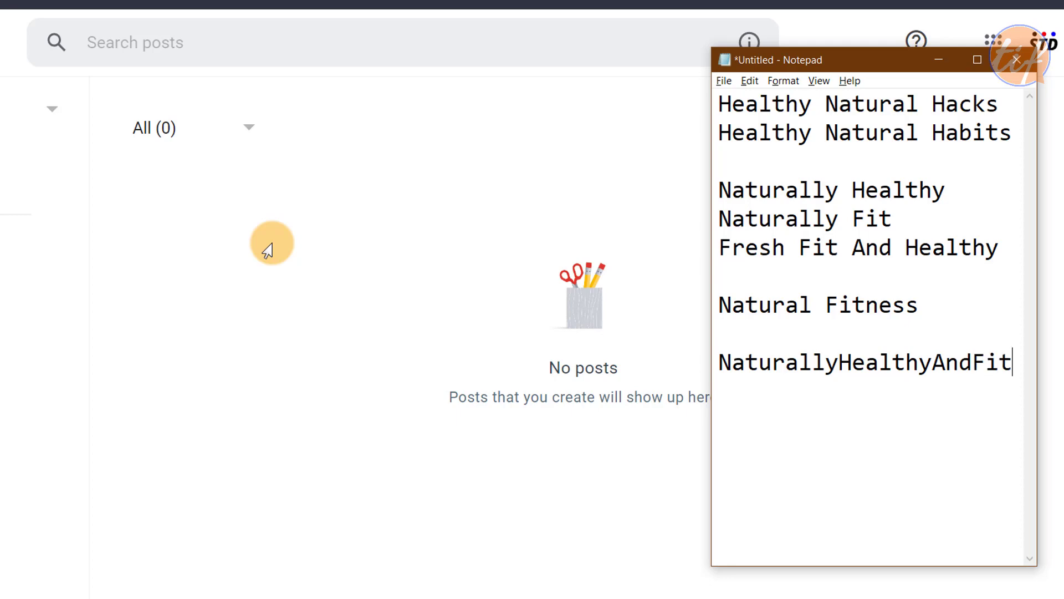
text(.blogspot.com)
key(shift+Up)
key(shift+Up)
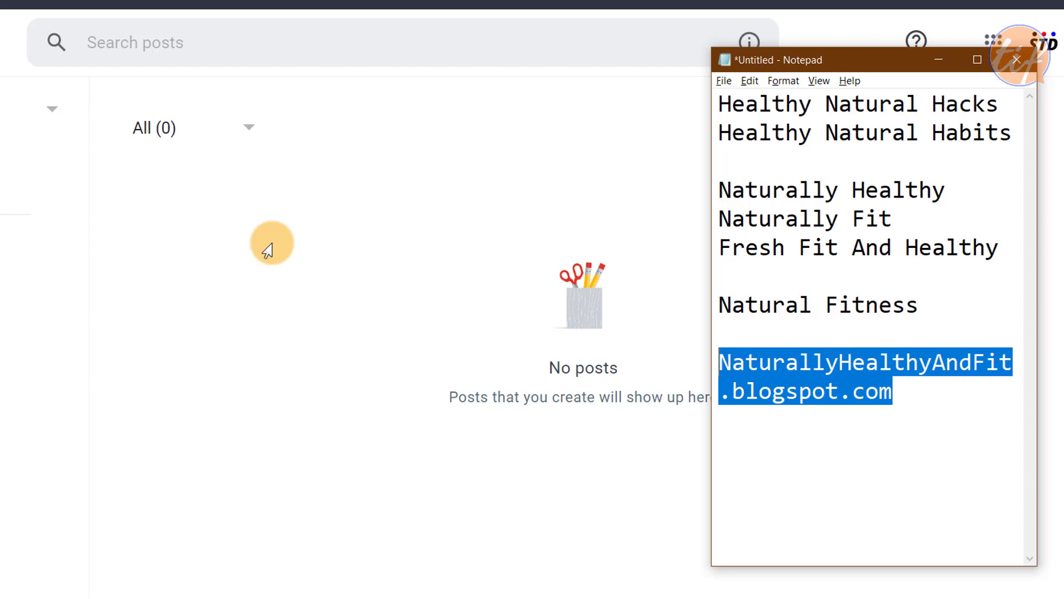
key(Right)
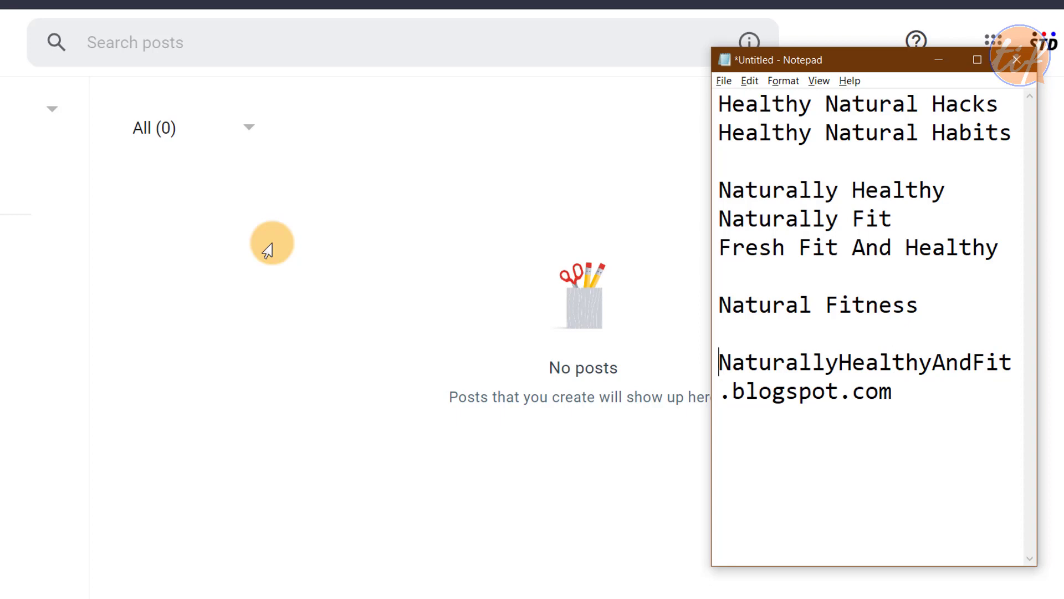
text(ww.)
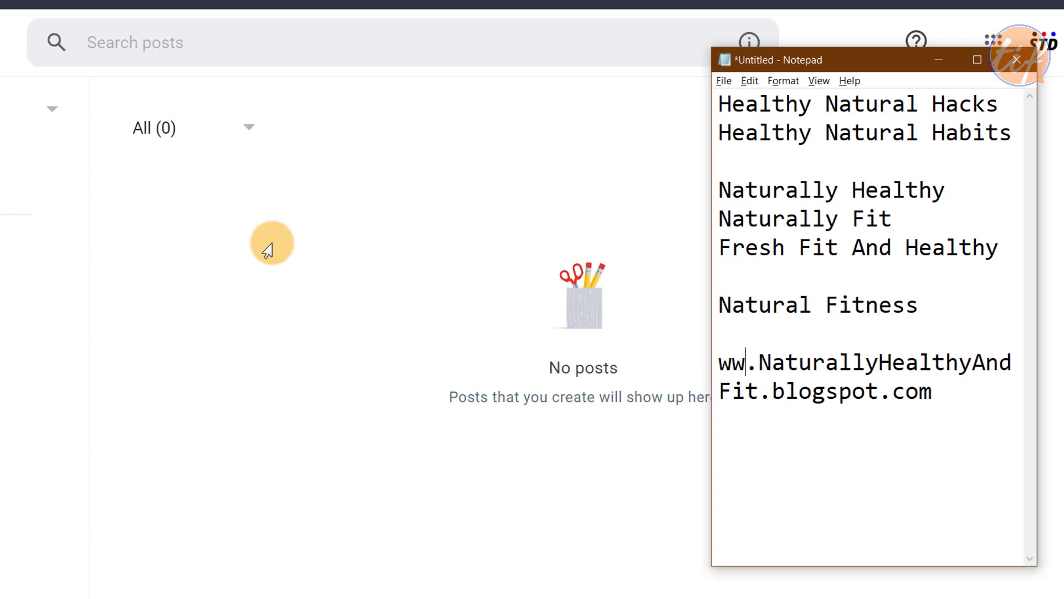
key(Left)
text(w)
key(shift+End)
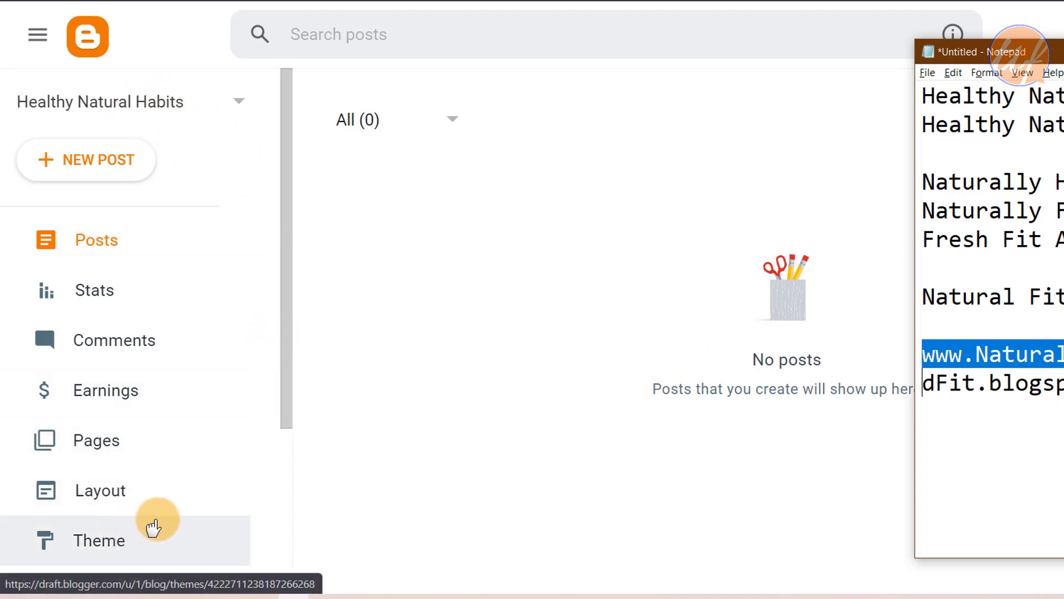
Step: Change the blog's title to "Naturally Healthy And Fit" in the Blogger settings and save it
scroll(149, 521, down, 3)
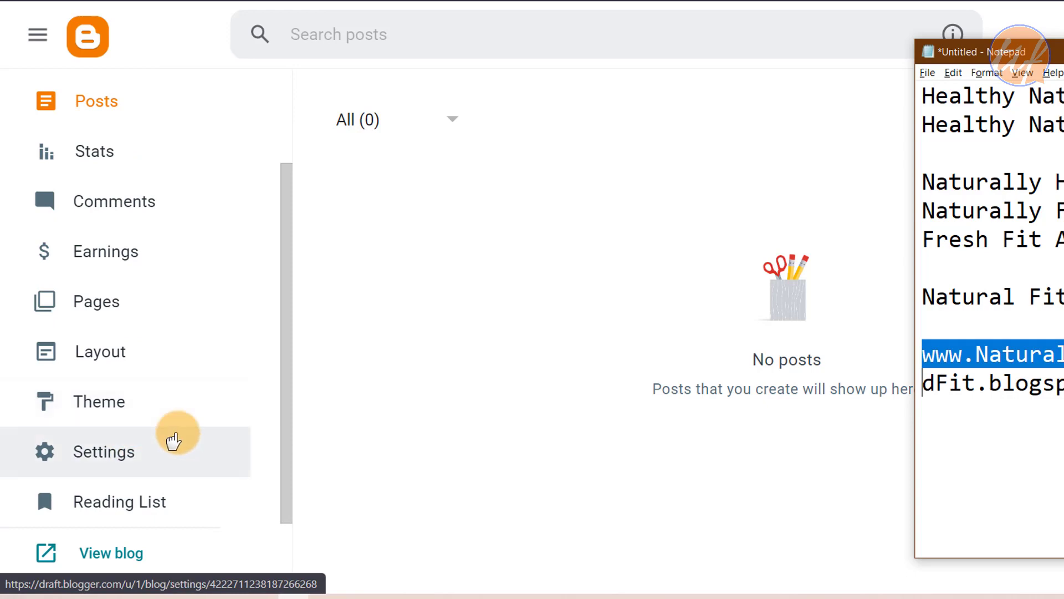
click(110, 452)
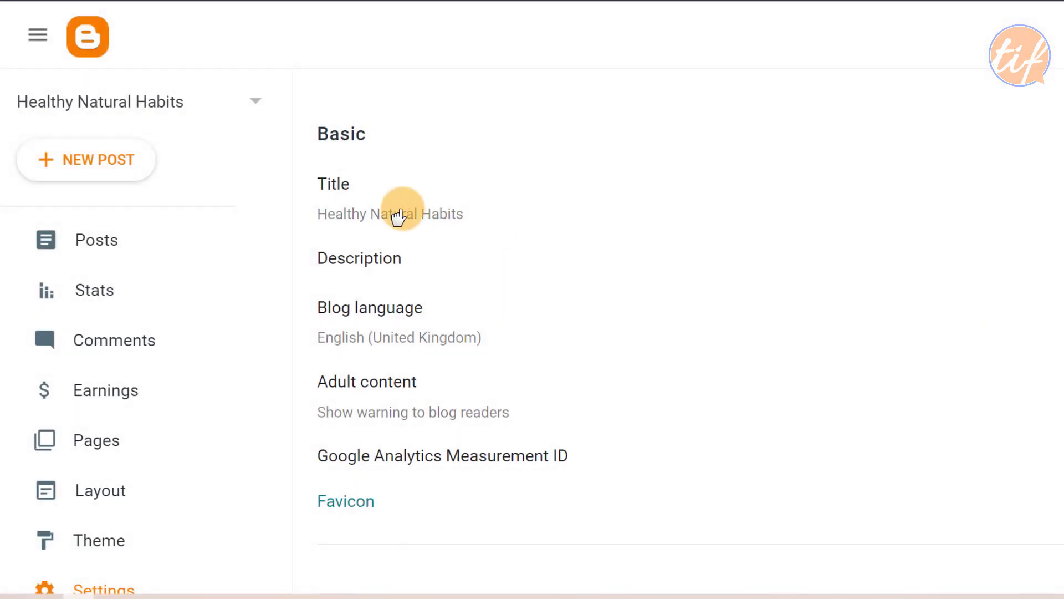
click(429, 223)
drag(642, 240, 451, 240)
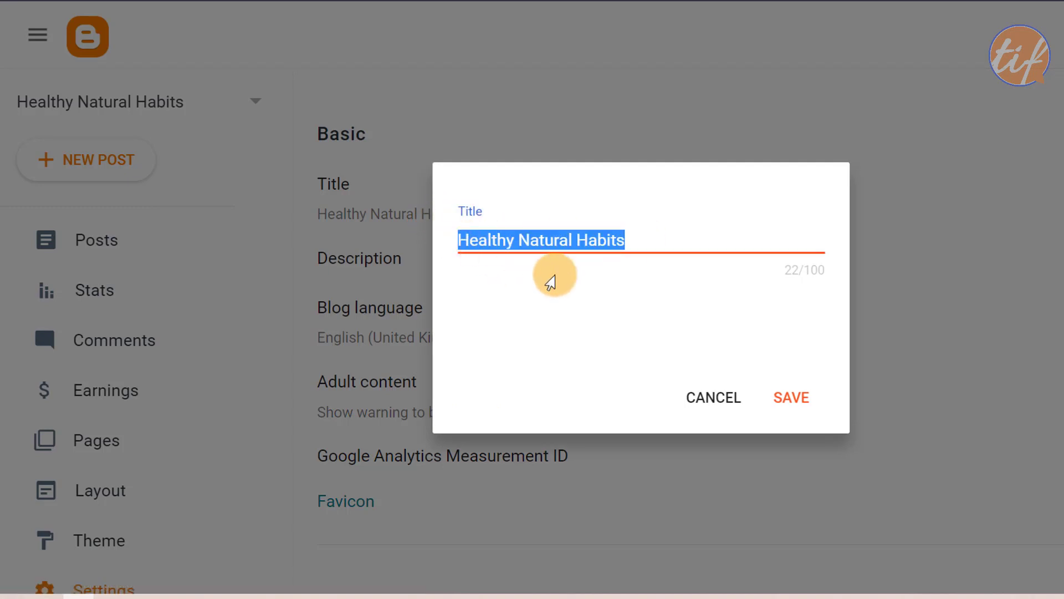
text(Naturally Healt)
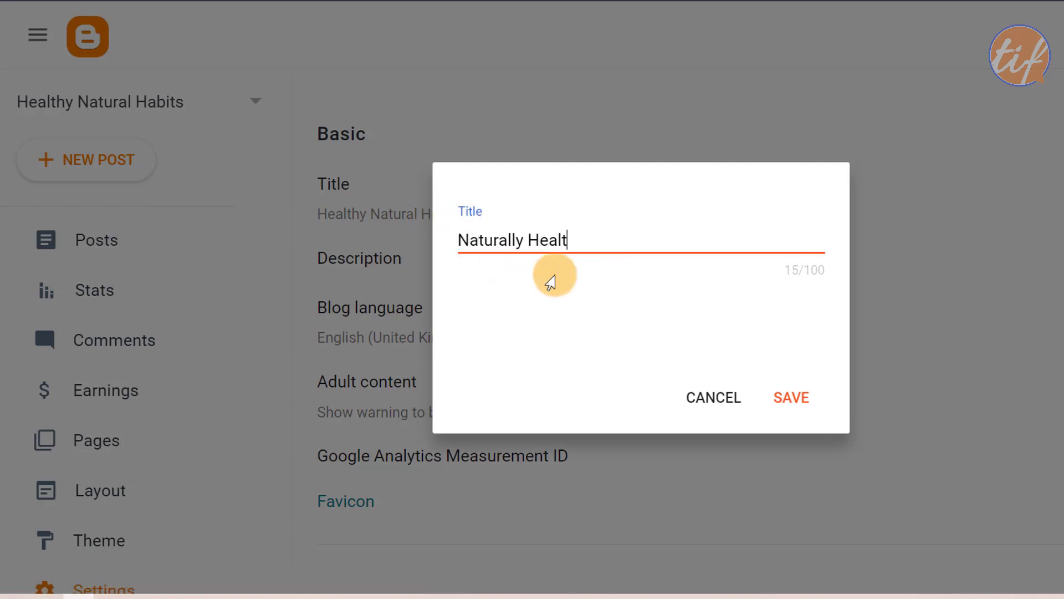
text(hy And Fit)
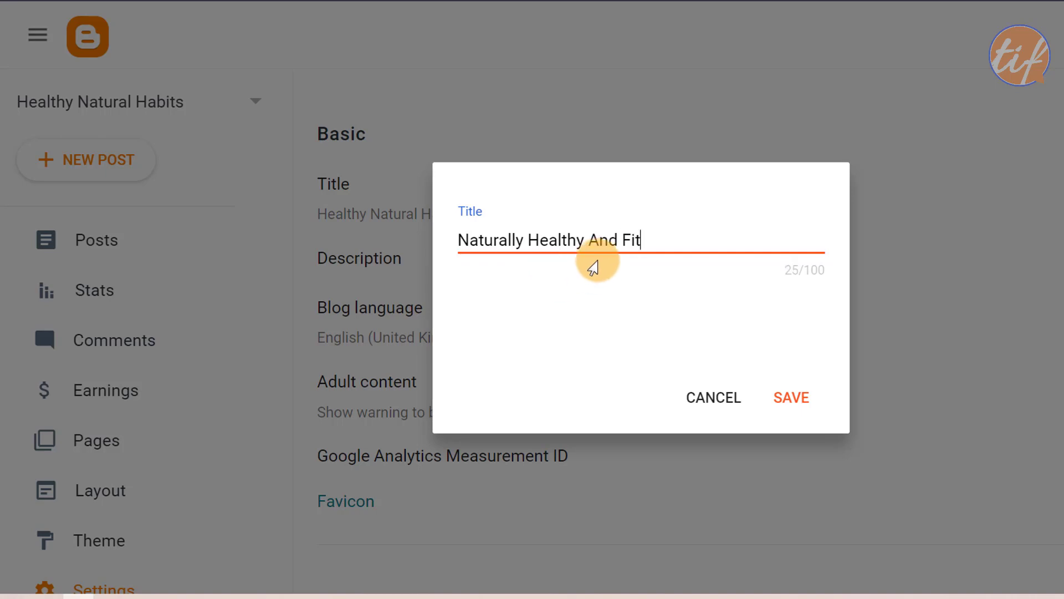
click(797, 396)
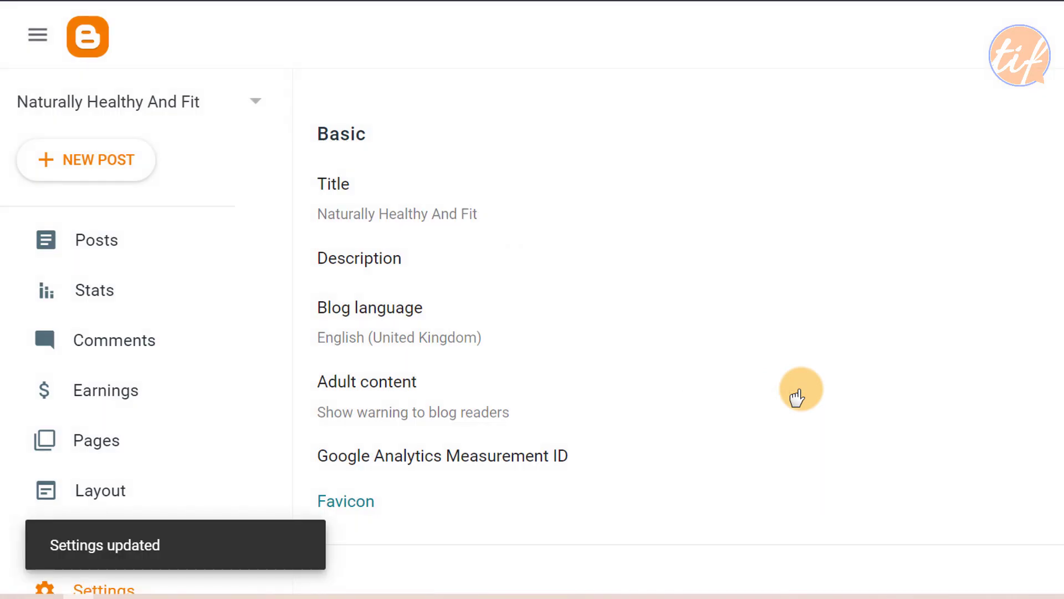
Step: View the live blog from the Blogger dashboard and return to the blog's list of posts
scroll(219, 462, down, 1)
scroll(220, 458, up, 1)
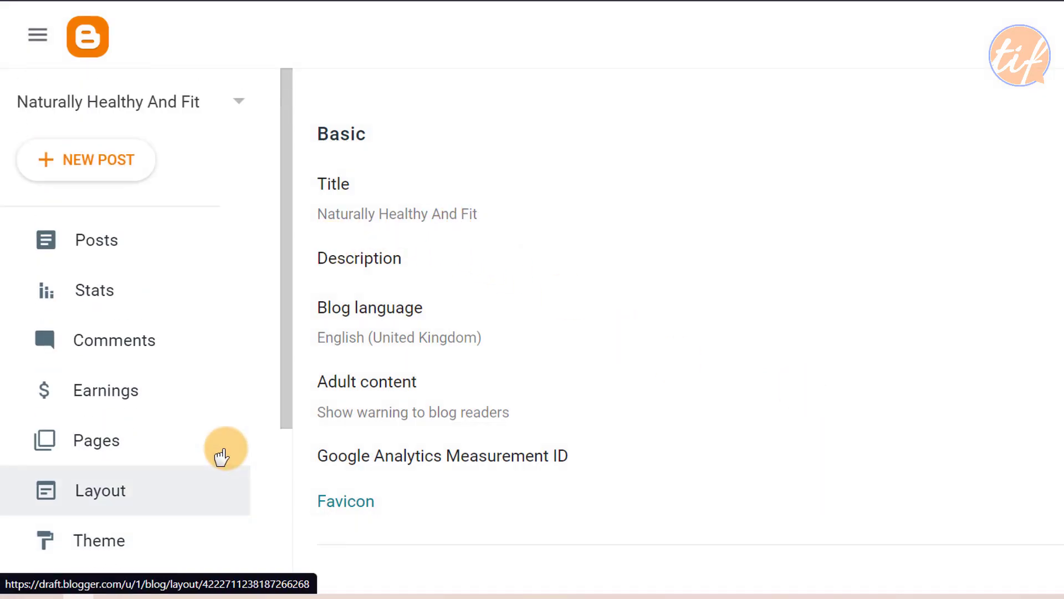
scroll(227, 432, down, 2)
scroll(210, 455, down, 1)
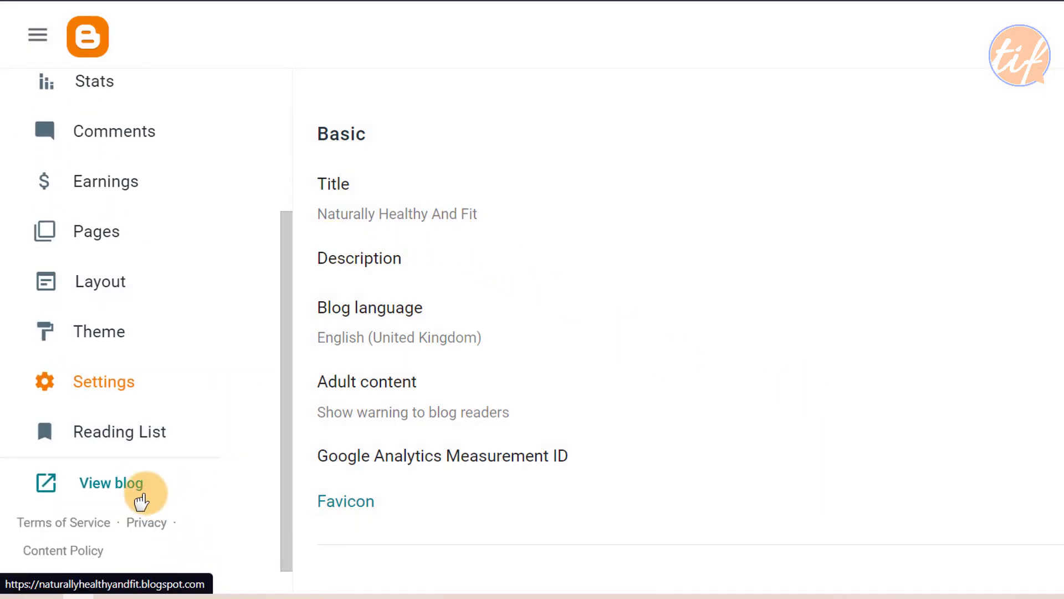
click(111, 483)
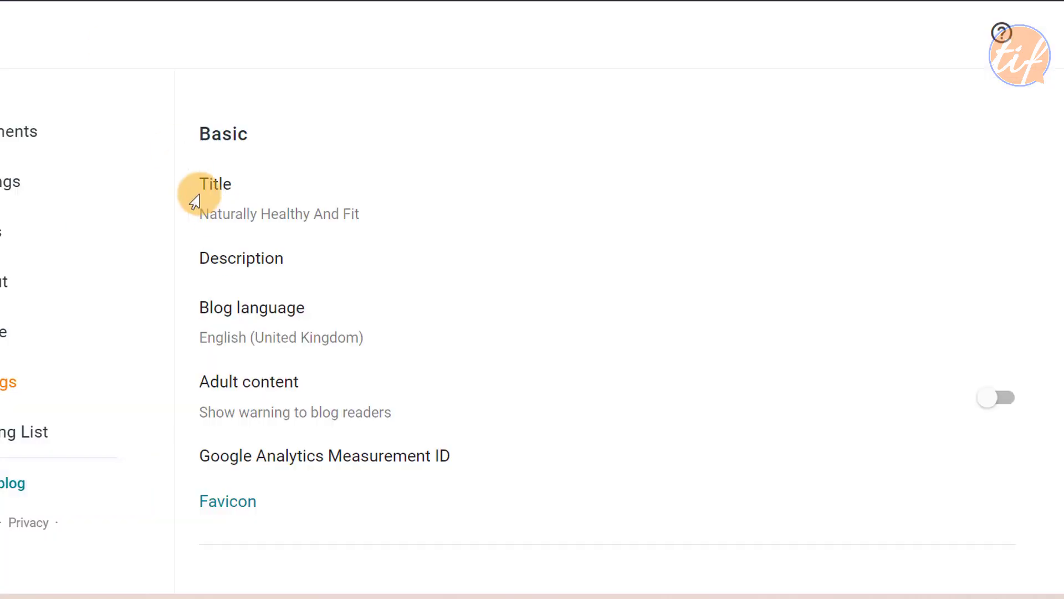
scroll(214, 237, up, 2)
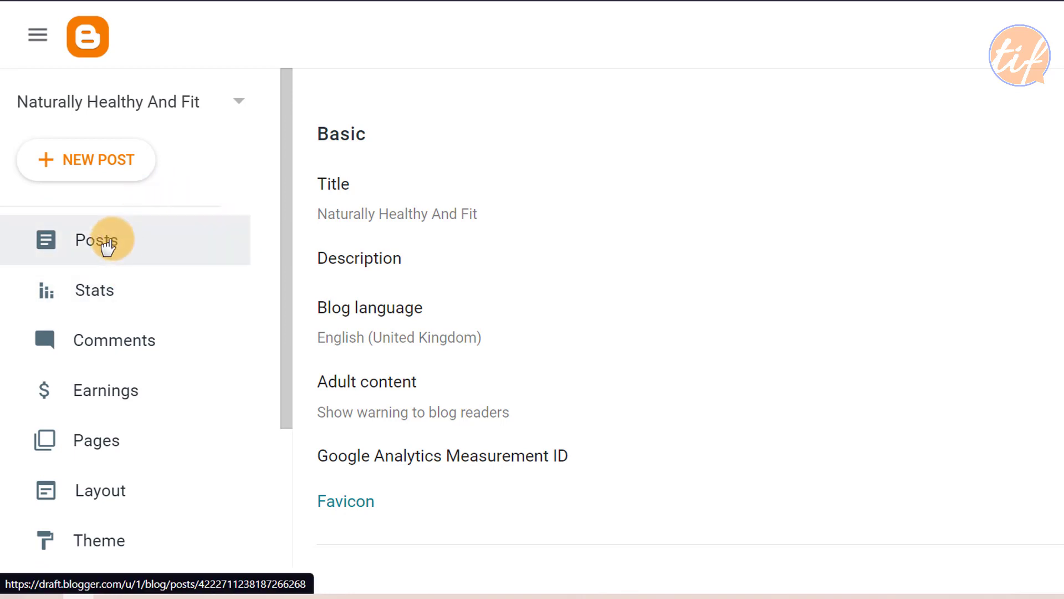
click(107, 244)
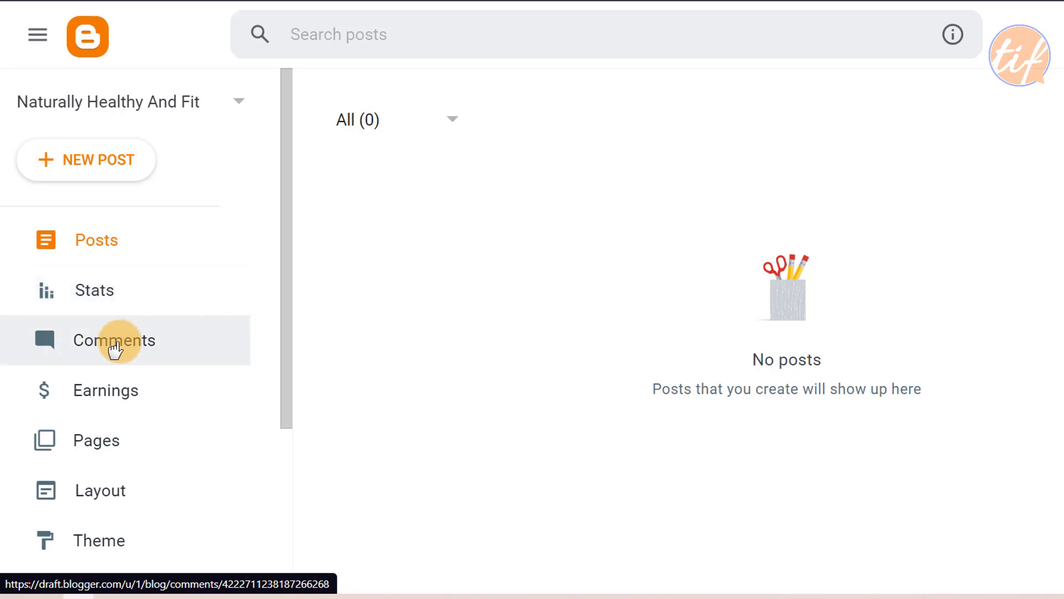
Step: Open the blog's Pages section to view its list of pages
scroll(123, 327, down, 3)
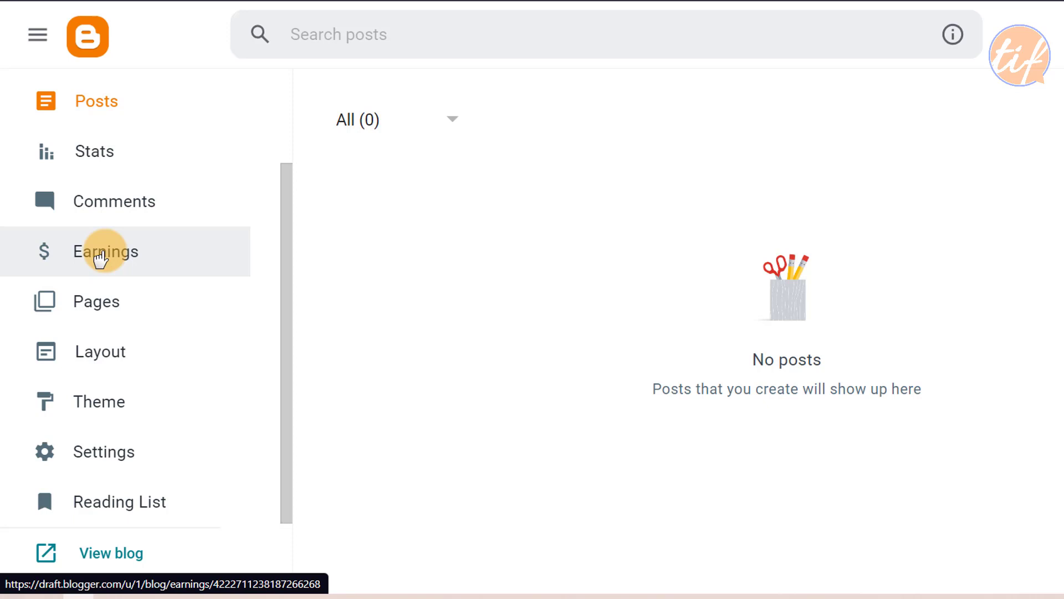
click(100, 308)
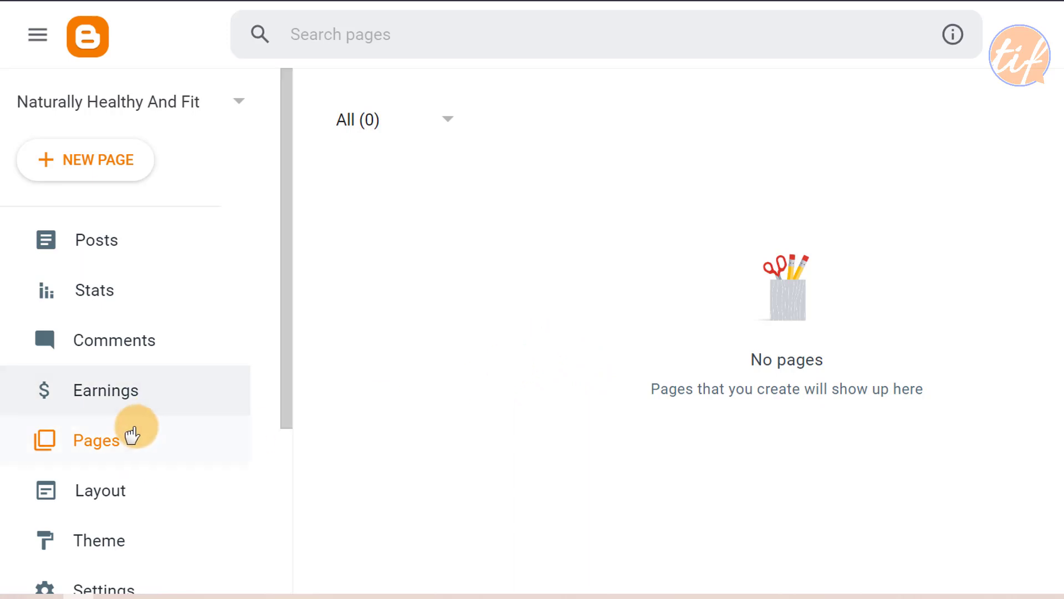
Step: Open the blog's Layout section and examine the gadgets in its sidebar, search, header, page list, ads and page body areas
scroll(135, 427, down, 3)
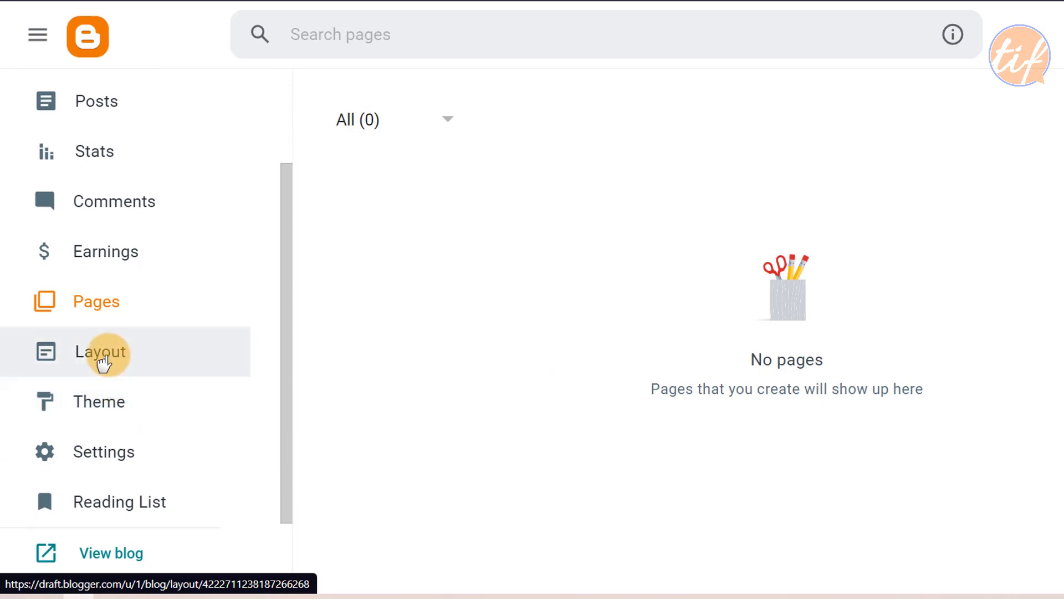
click(103, 363)
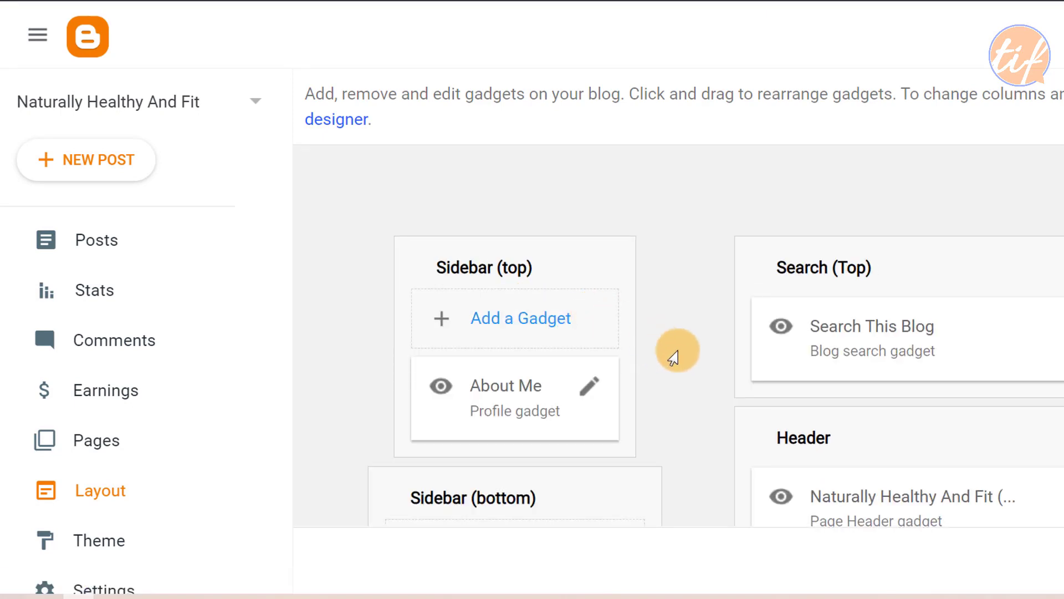
scroll(692, 343, down, 7)
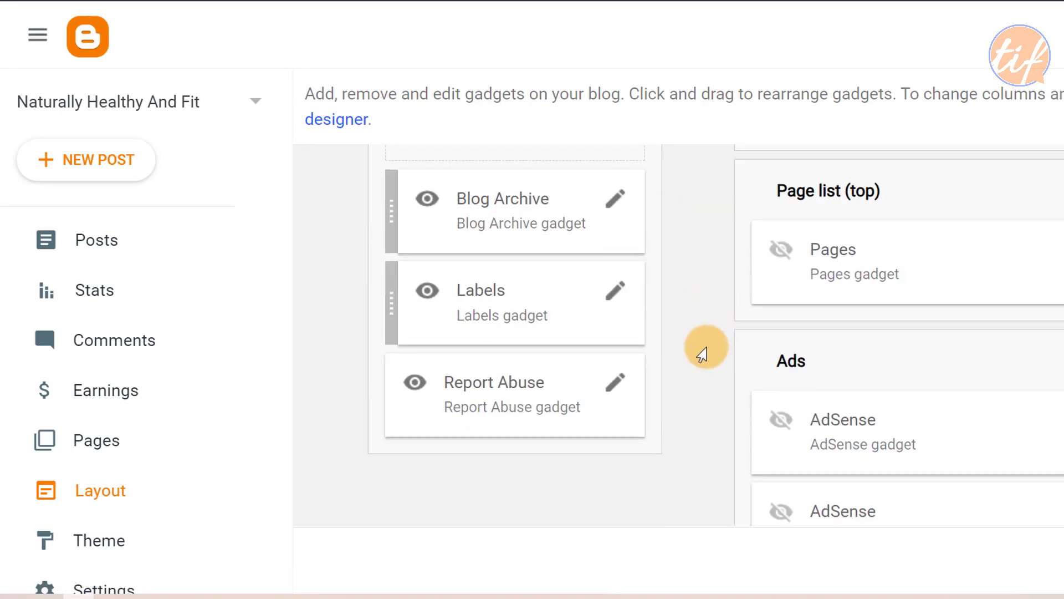
scroll(669, 334, up, 1)
scroll(668, 334, up, 6)
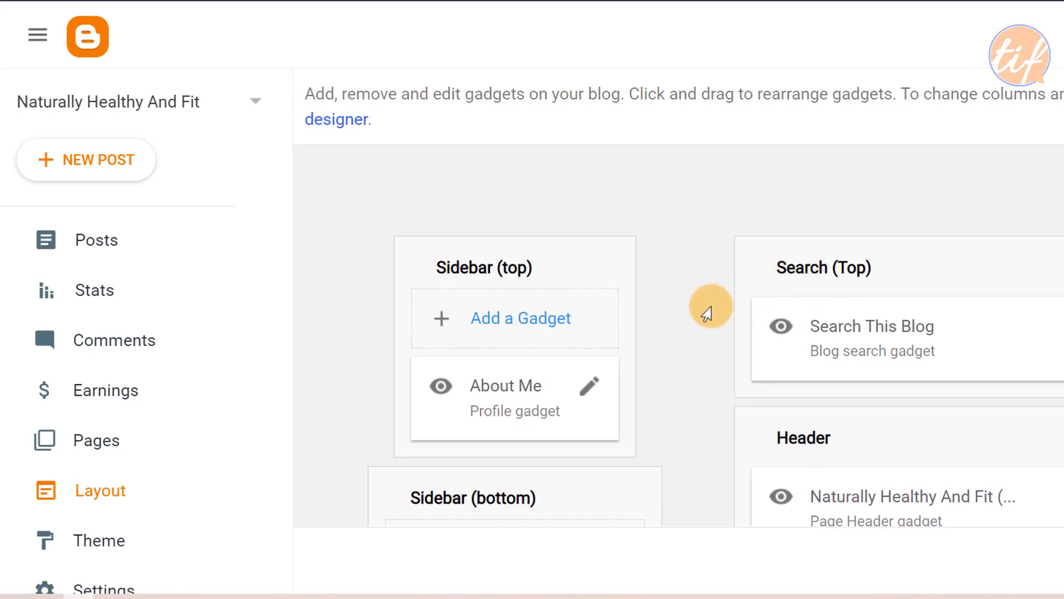
scroll(705, 314, down, 6)
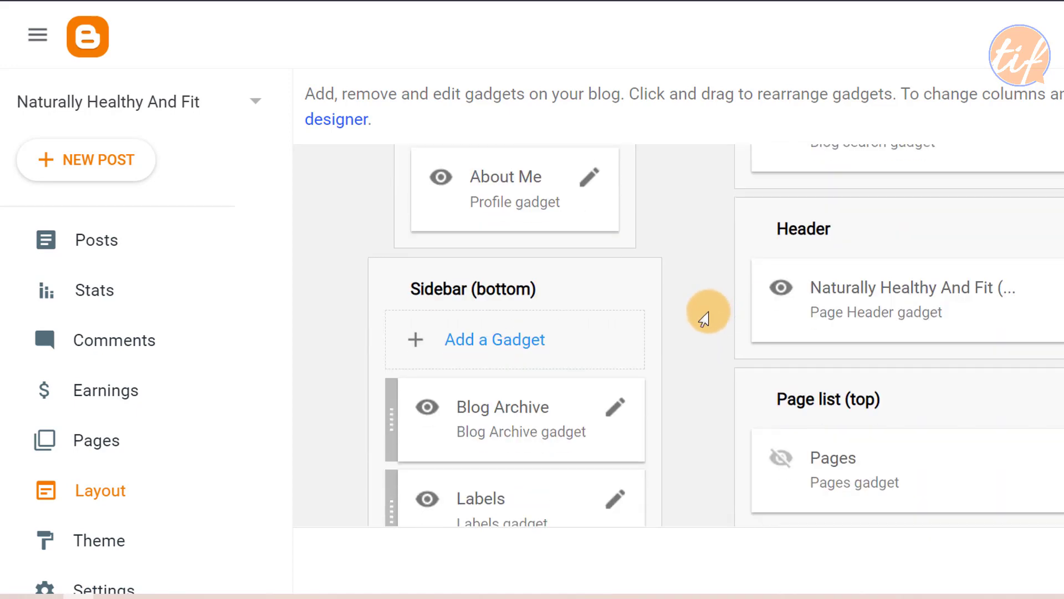
scroll(706, 322, down, 3)
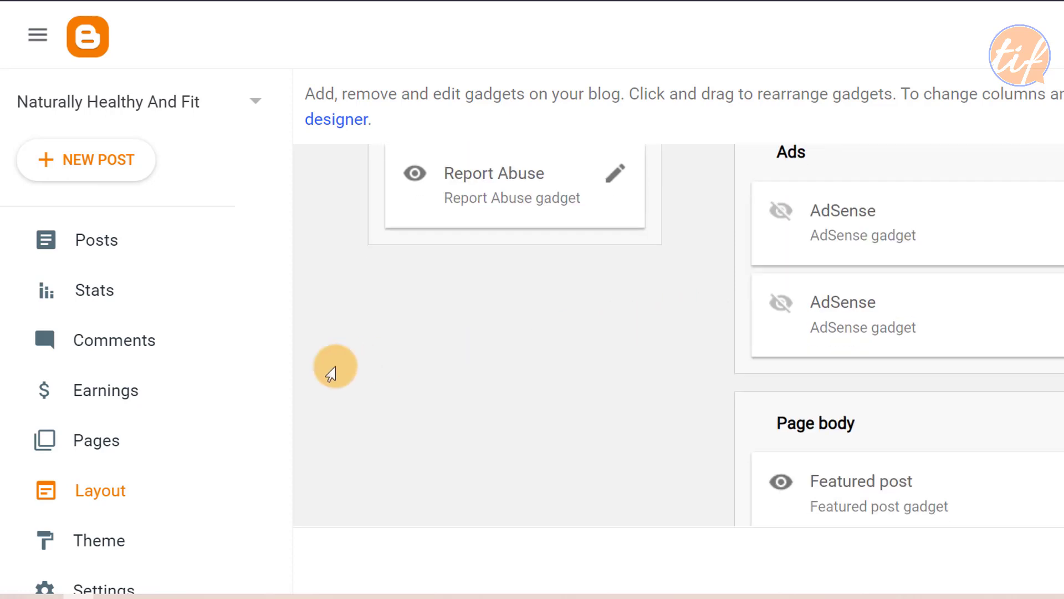
Step: Open the blog's Theme section and examine the Contempo, Soho, Emporio and Notable theme variants
scroll(166, 399, down, 3)
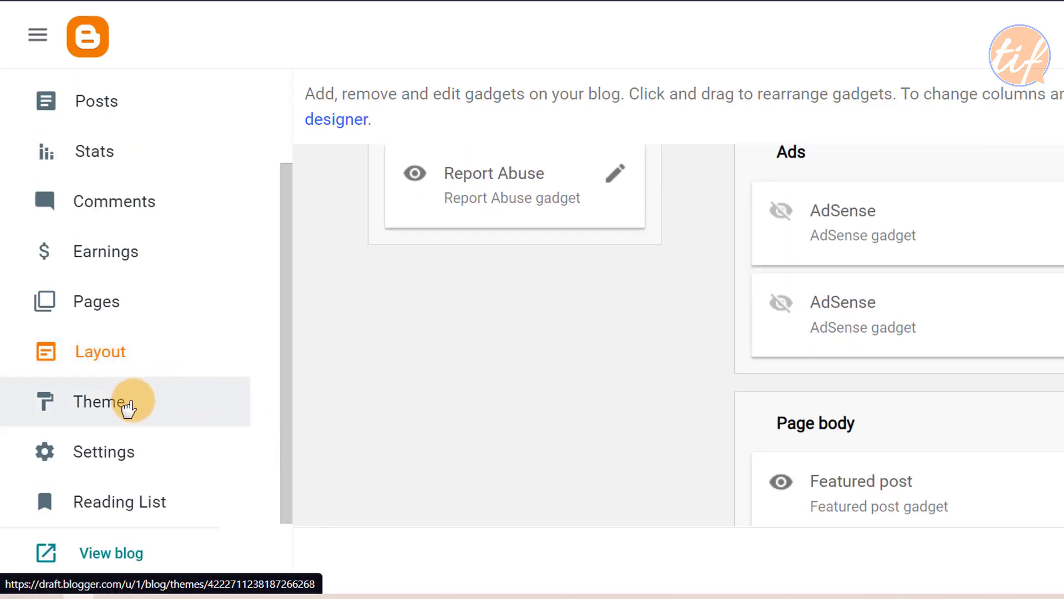
click(104, 411)
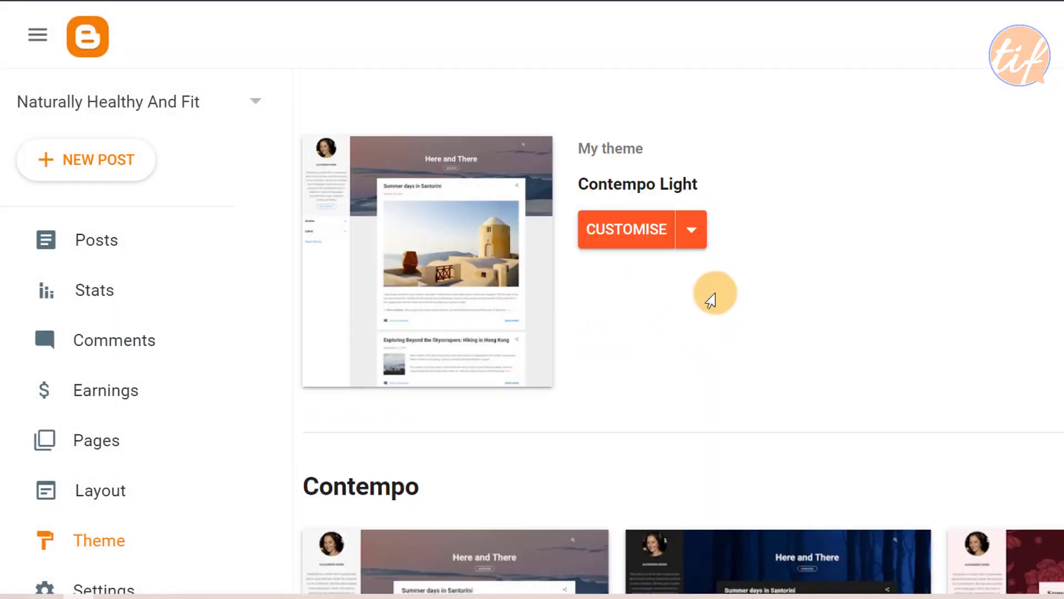
scroll(687, 282, down, 3)
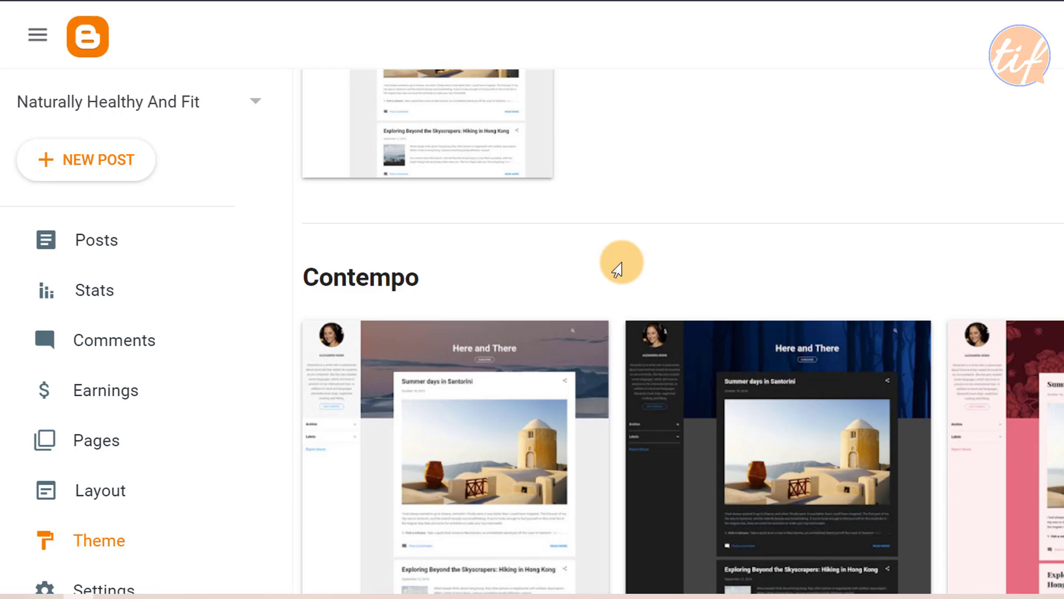
scroll(617, 270, down, 2)
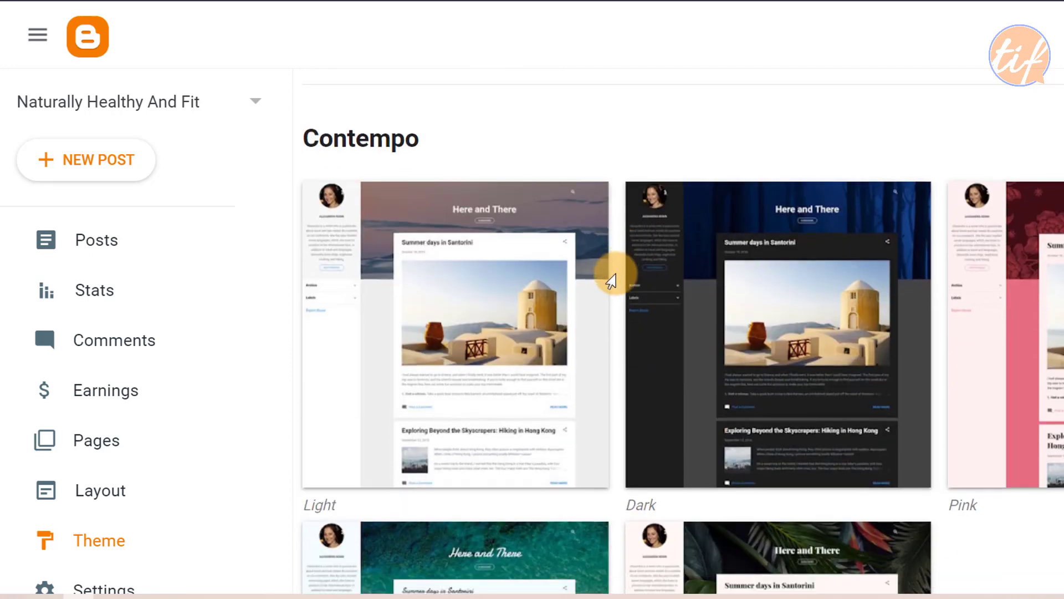
scroll(612, 281, down, 1)
scroll(612, 281, down, 5)
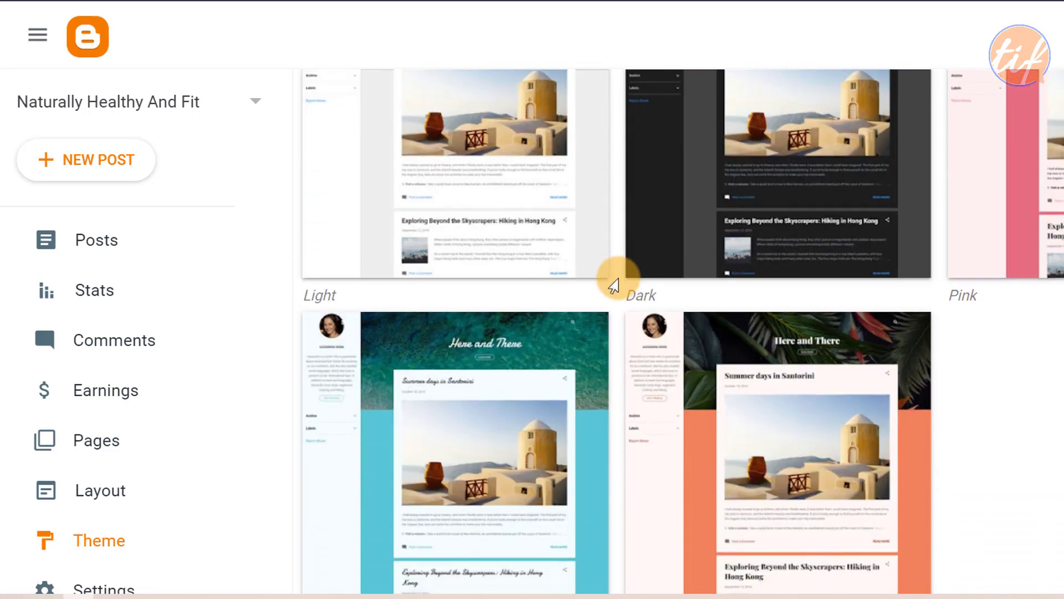
scroll(615, 287, down, 8)
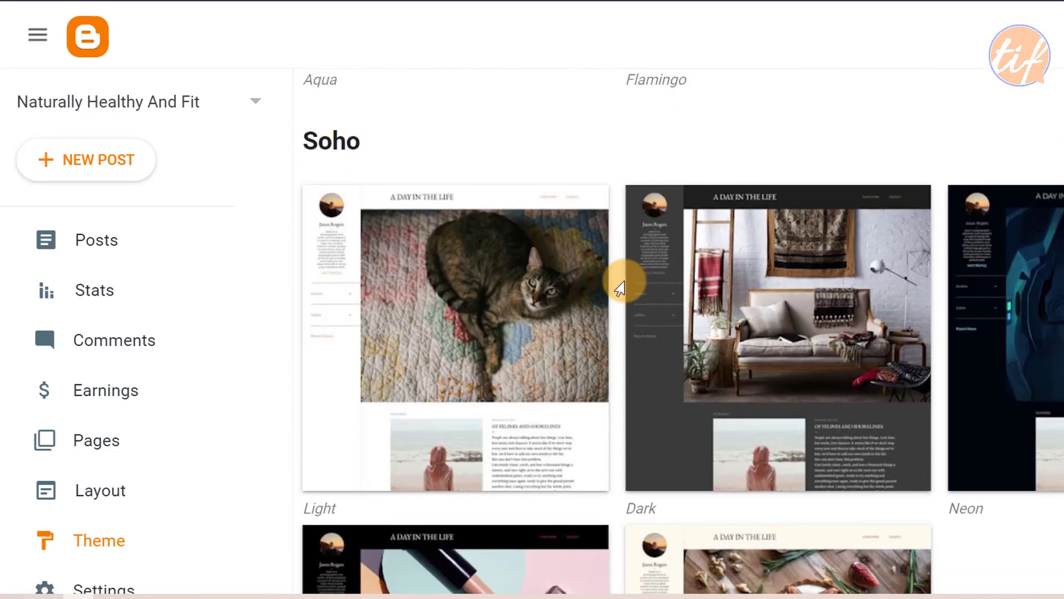
scroll(576, 288, down, 3)
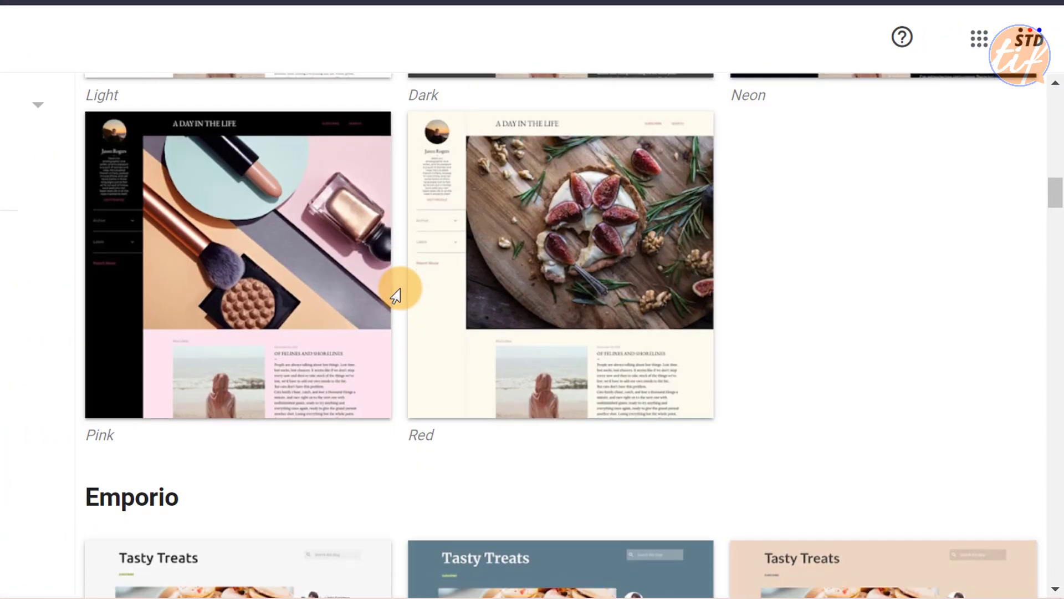
scroll(396, 295, down, 5)
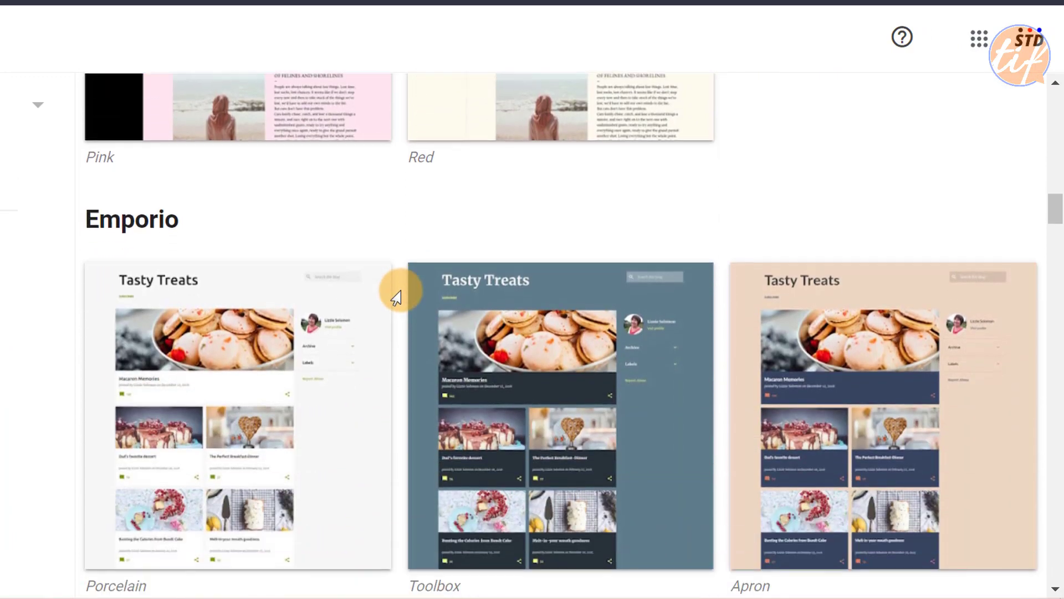
scroll(396, 298, down, 2)
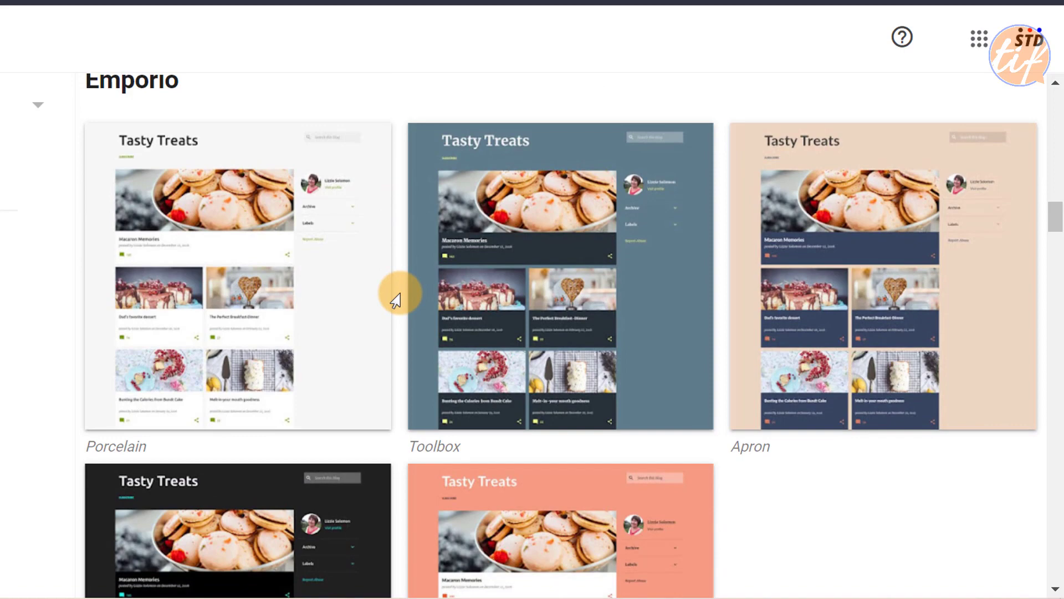
scroll(396, 299, down, 2)
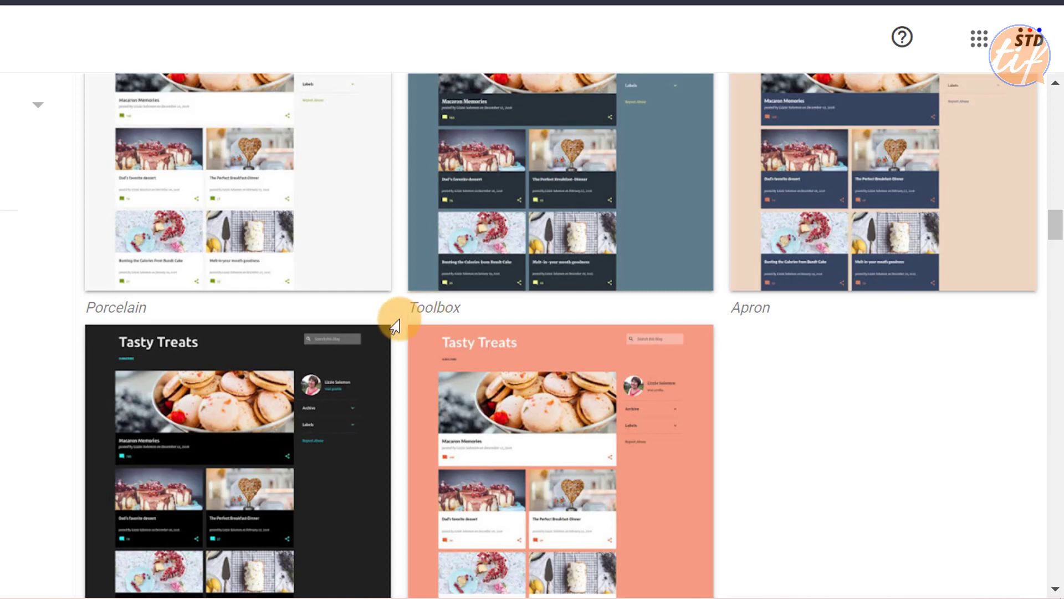
scroll(394, 321, down, 2)
scroll(394, 333, down, 2)
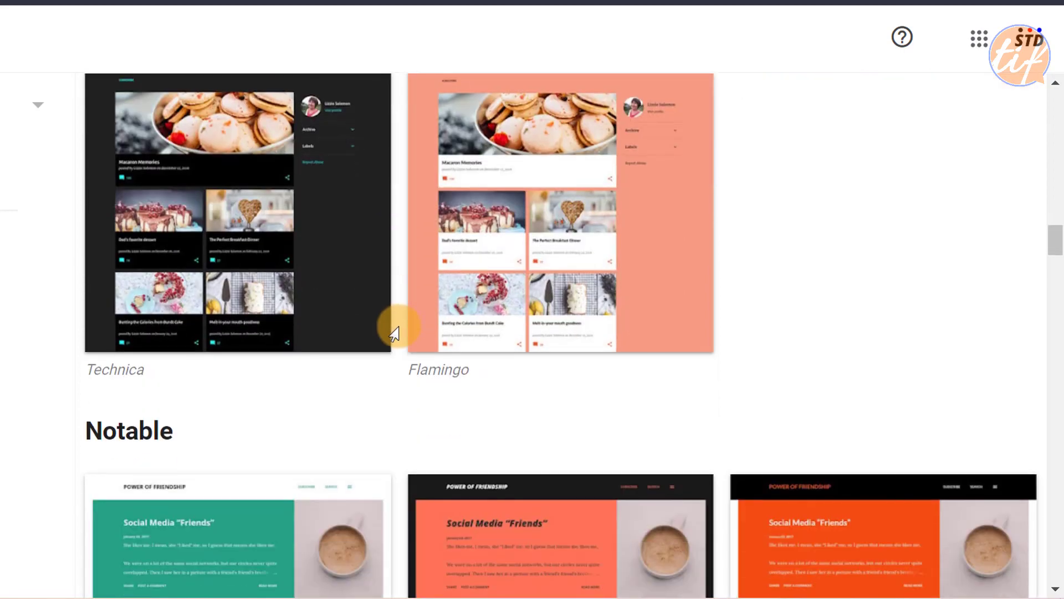
scroll(394, 331, down, 3)
scroll(394, 339, down, 2)
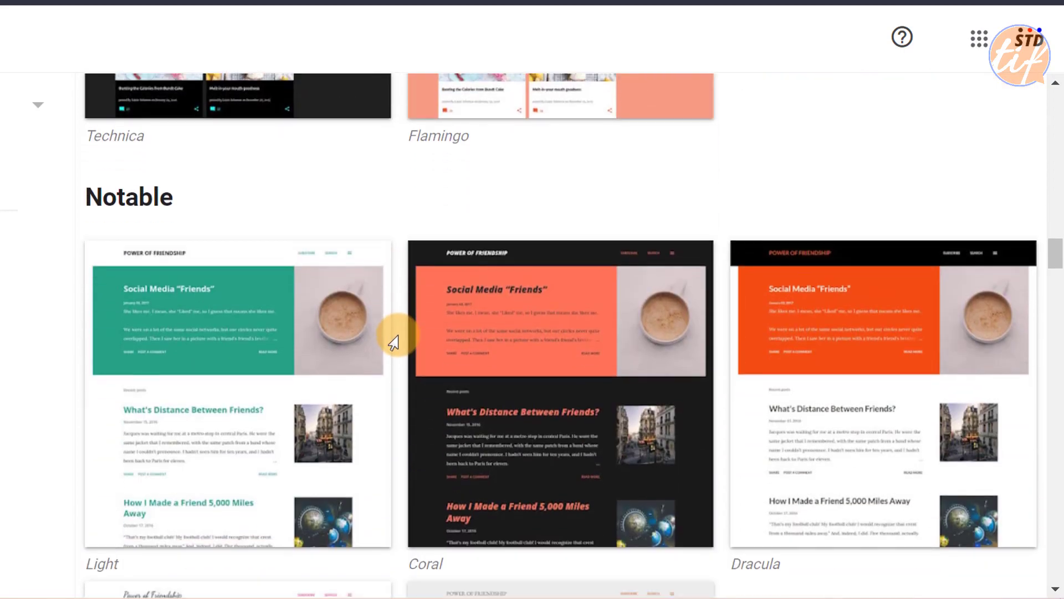
scroll(393, 341, down, 10)
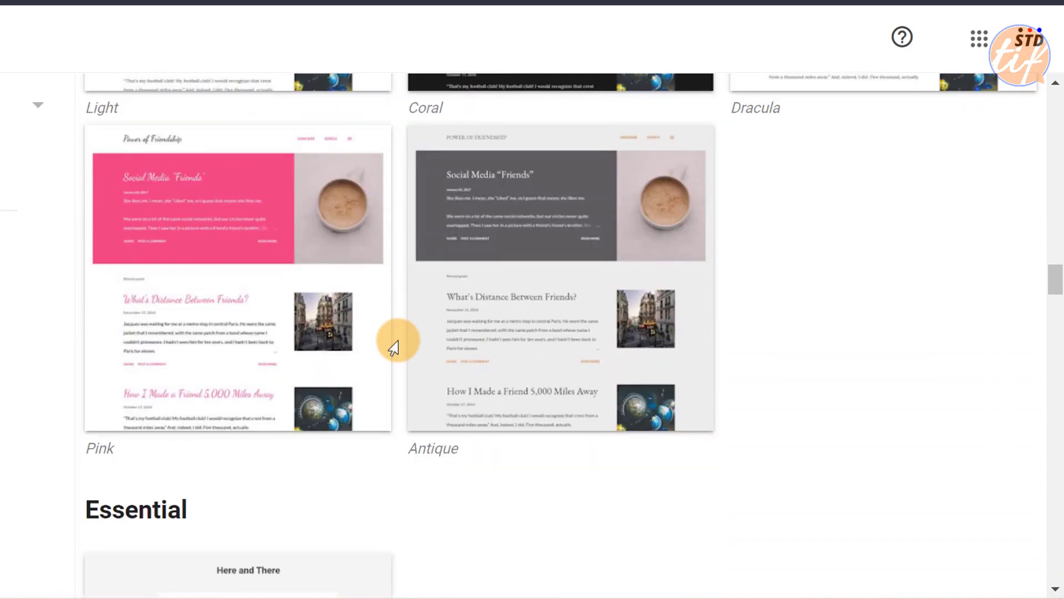
Step: Examine the remaining themes in the gallery, from Essential, Simple and Dynamic Views through Picture Window, Awesome Inc. and Watermark to Travel
scroll(394, 342, down, 1)
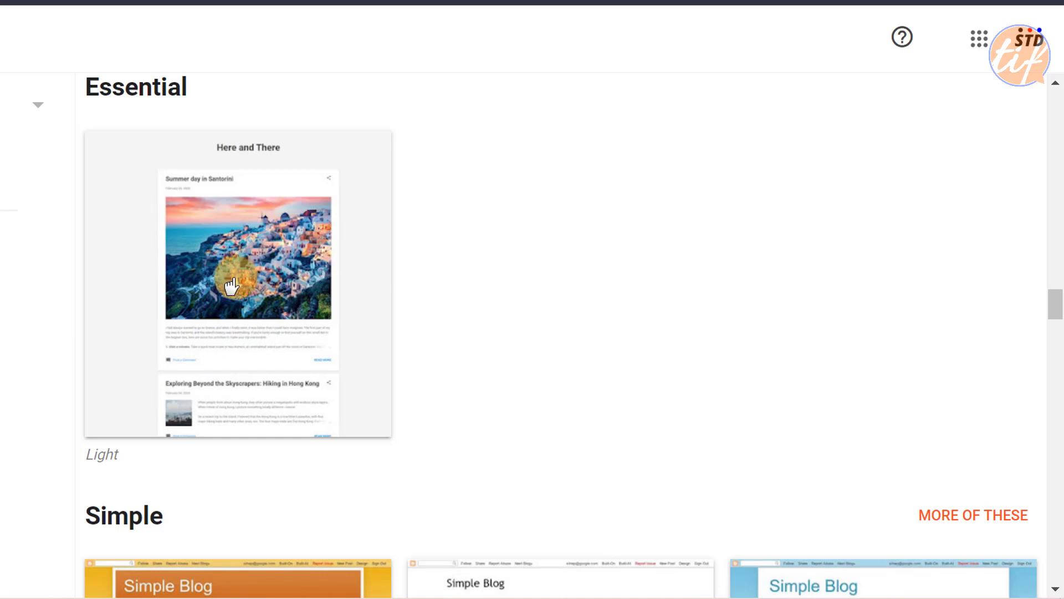
scroll(357, 273, down, 6)
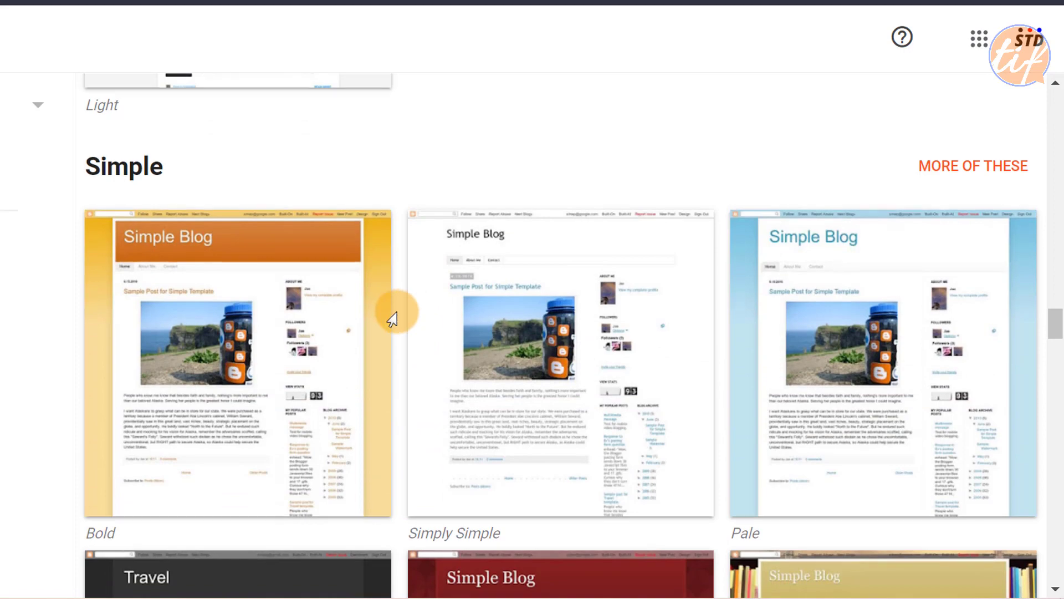
scroll(394, 313, down, 1)
scroll(393, 319, down, 4)
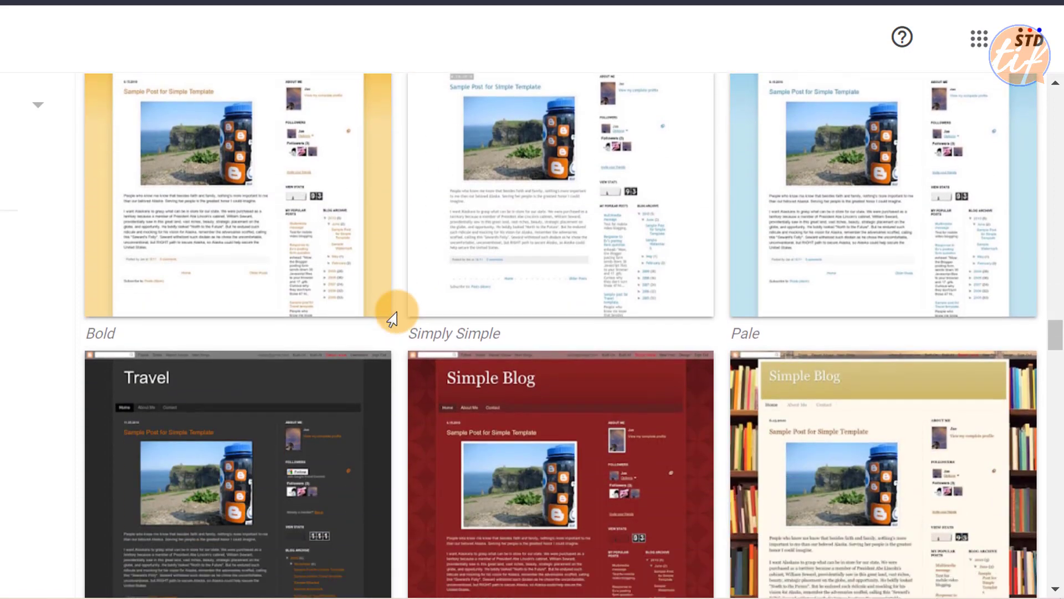
scroll(396, 316, down, 8)
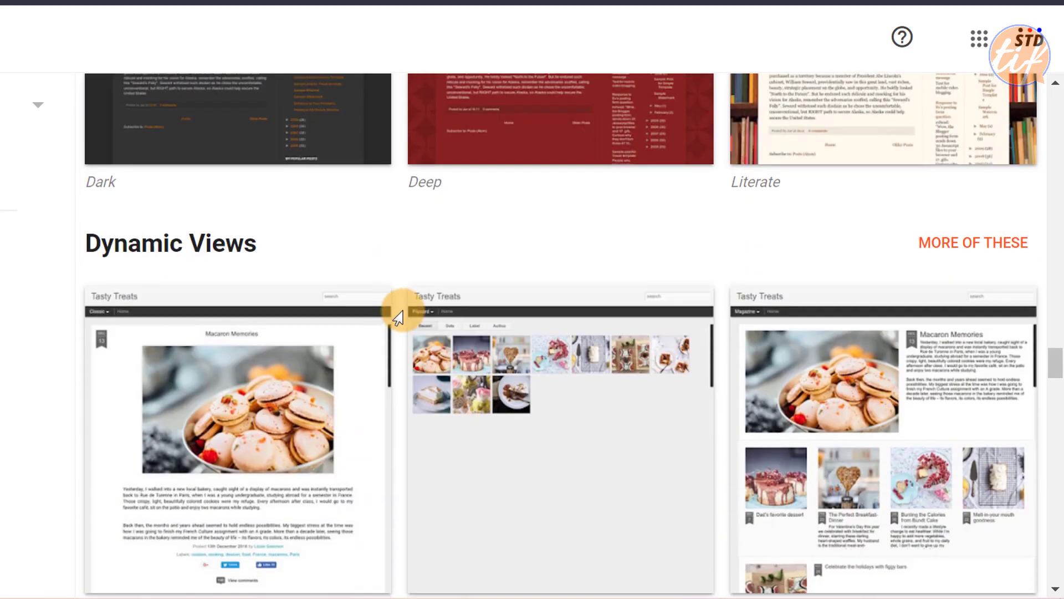
scroll(311, 244, up, 1)
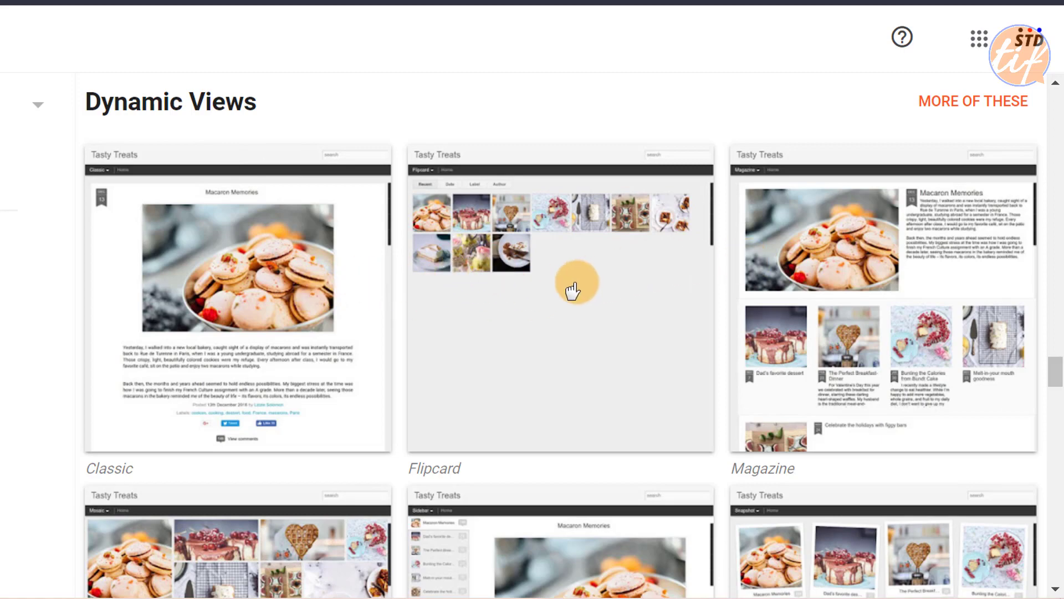
scroll(486, 308, down, 5)
scroll(428, 320, down, 6)
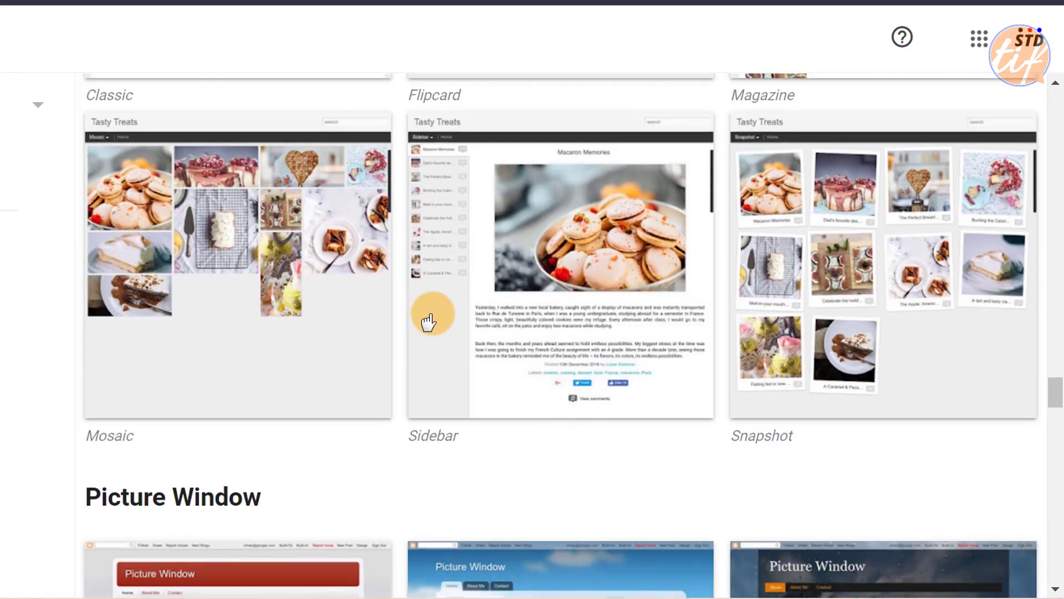
scroll(425, 324, down, 8)
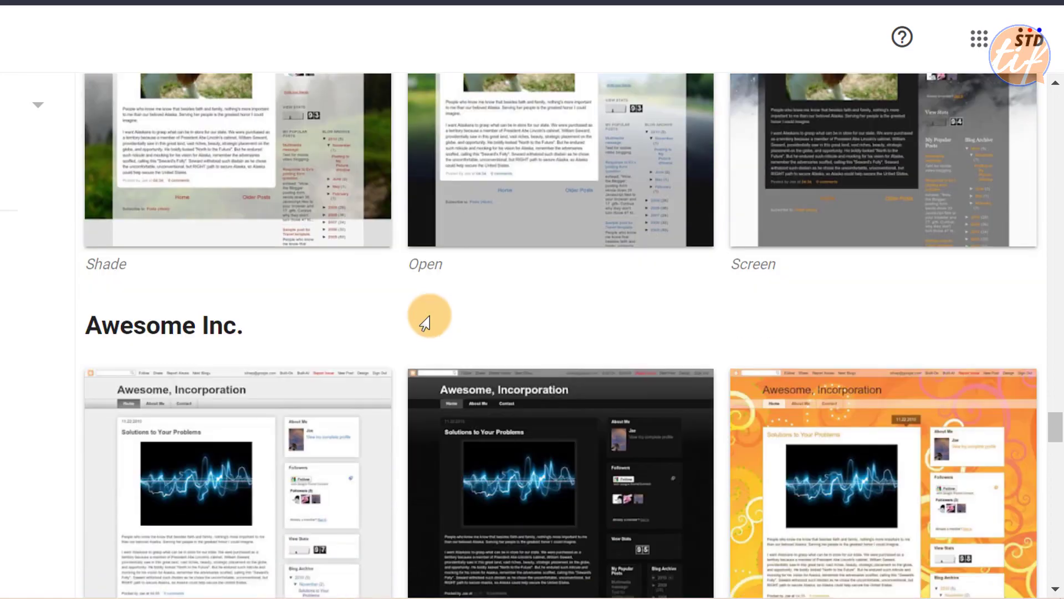
scroll(424, 327, down, 10)
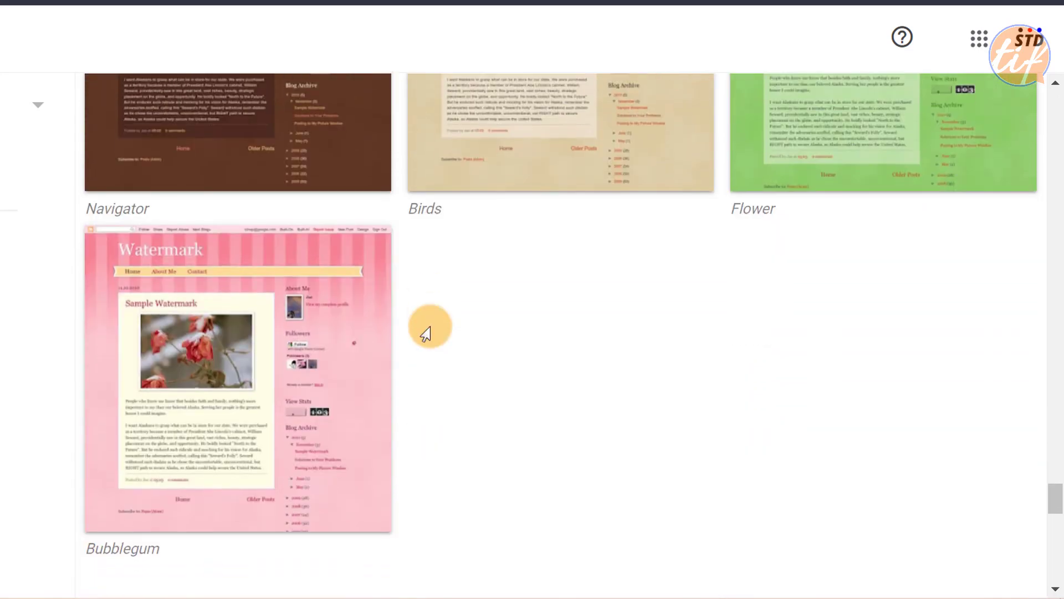
scroll(426, 333, down, 12)
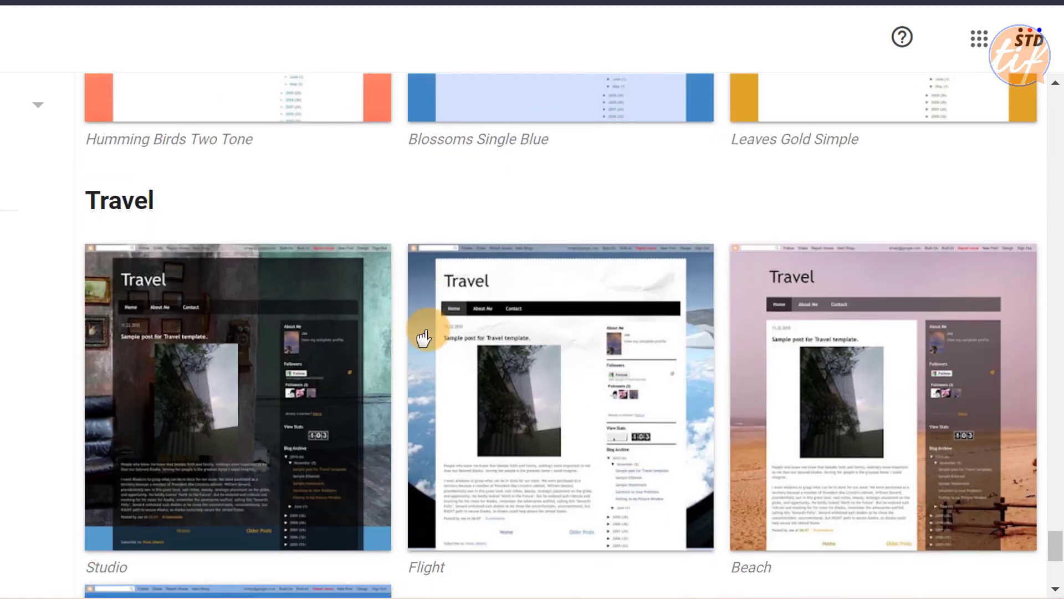
scroll(424, 338, down, 3)
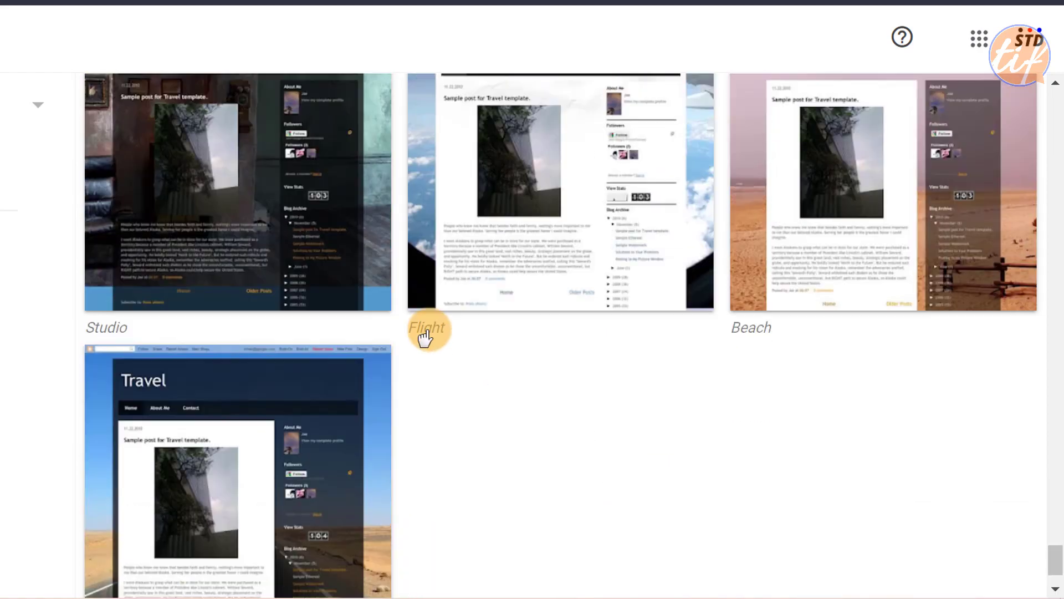
Step: Return to the Notable themes in the gallery and apply the Light variant to the blog
scroll(426, 336, up, 14)
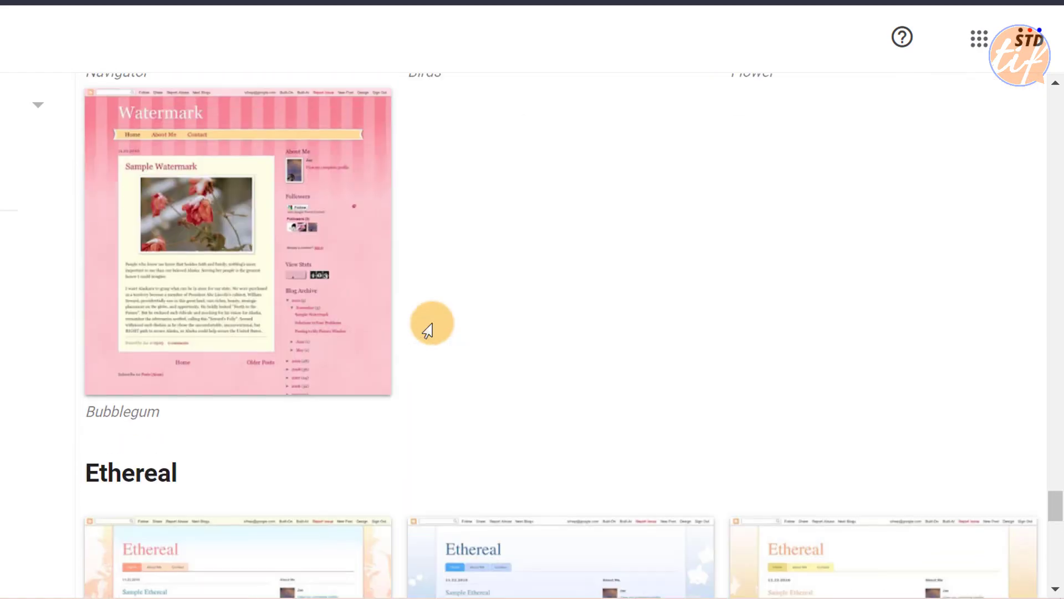
scroll(429, 331, up, 10)
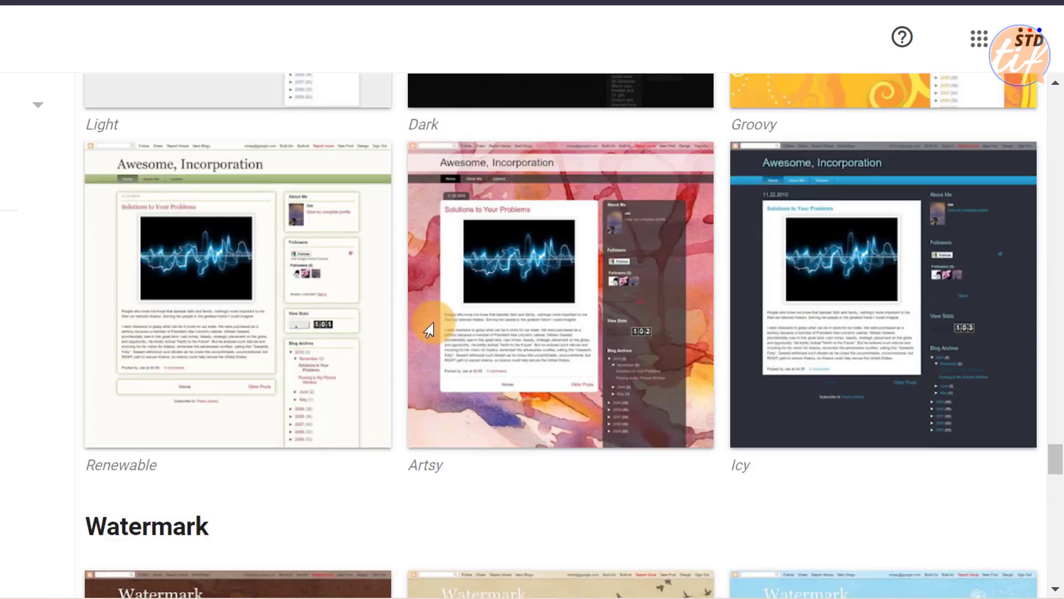
scroll(414, 328, up, 10)
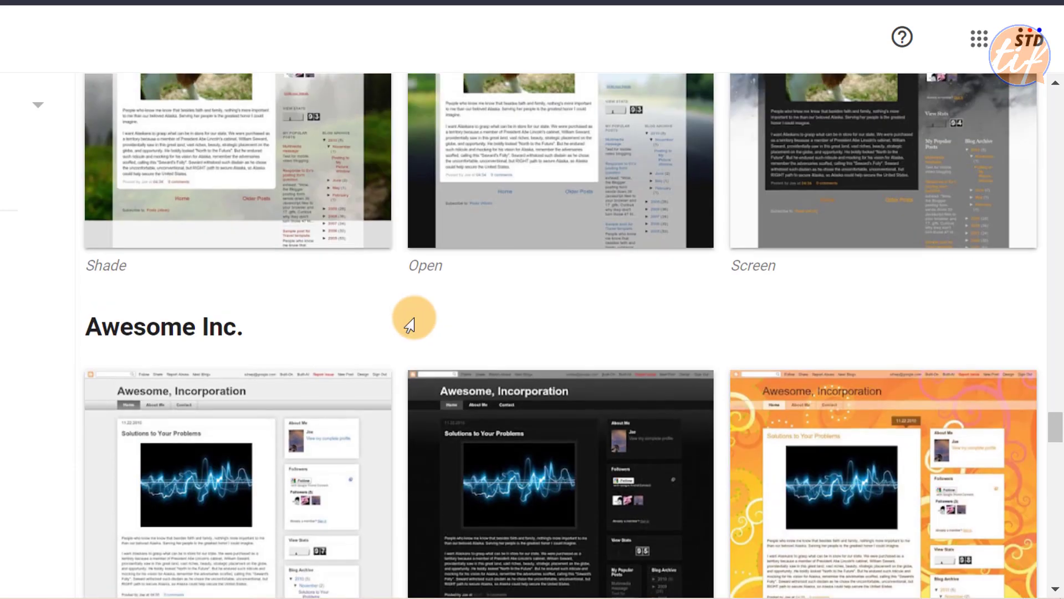
scroll(406, 324, up, 13)
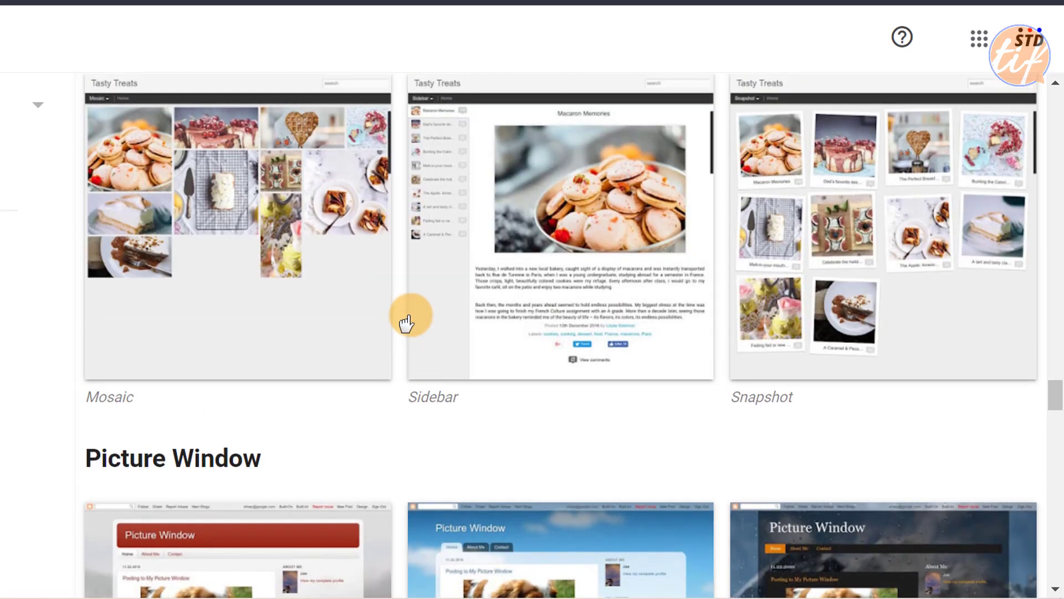
scroll(410, 320, up, 15)
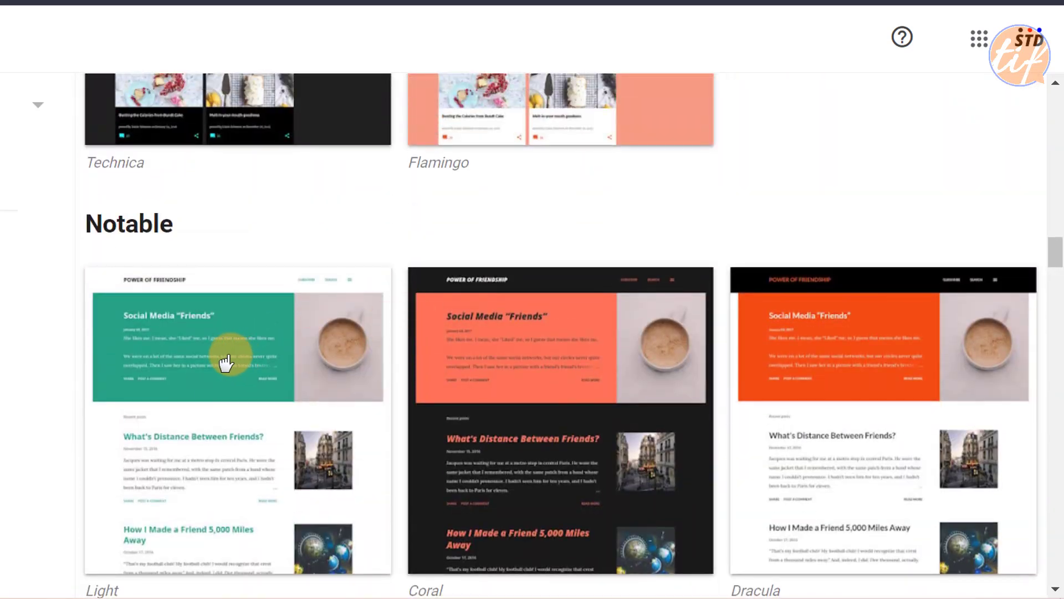
click(208, 363)
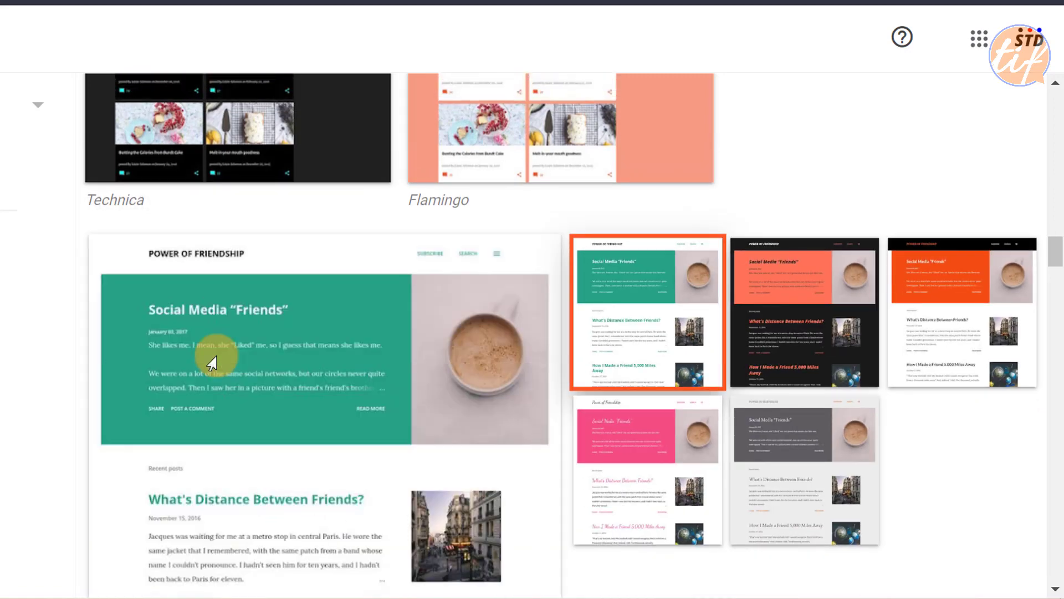
scroll(225, 360, down, 8)
scroll(468, 297, up, 3)
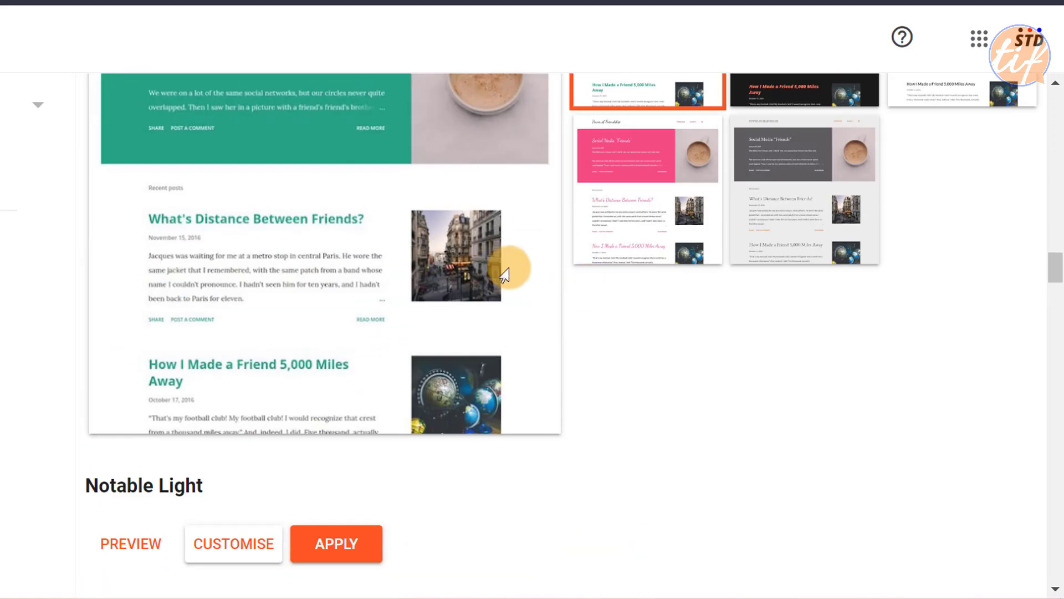
scroll(354, 260, up, 2)
scroll(366, 272, down, 5)
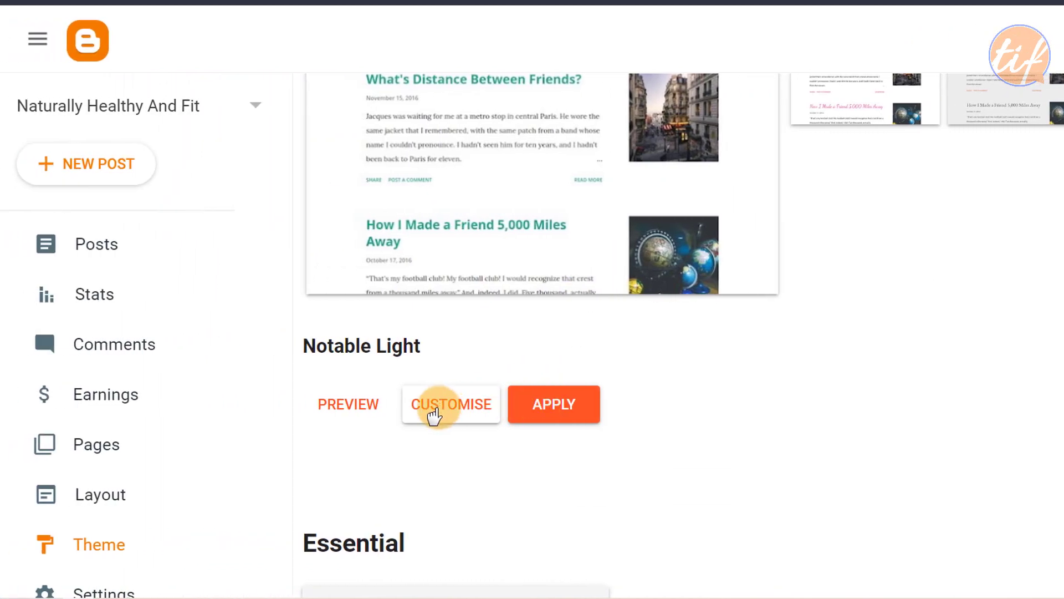
click(555, 408)
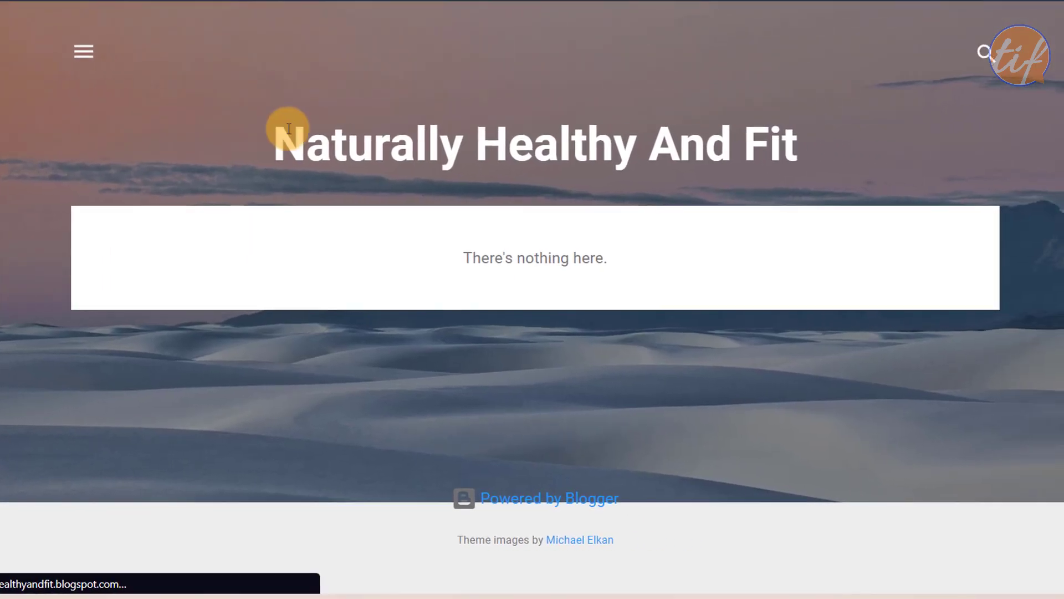
Step: Reload the live blog to view the applied theme, and look into its side menu
click(289, 129)
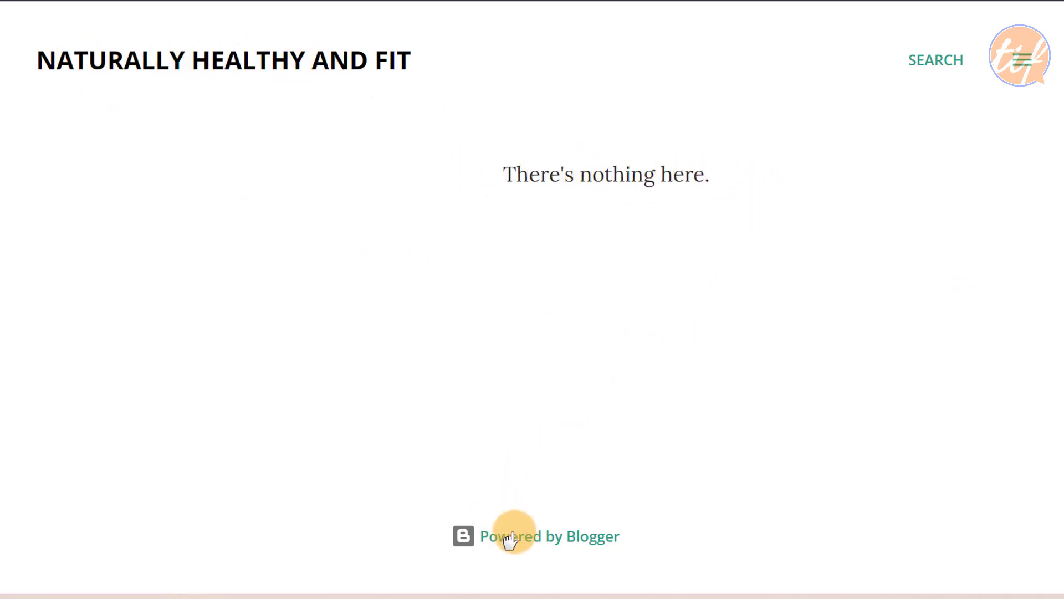
click(1028, 59)
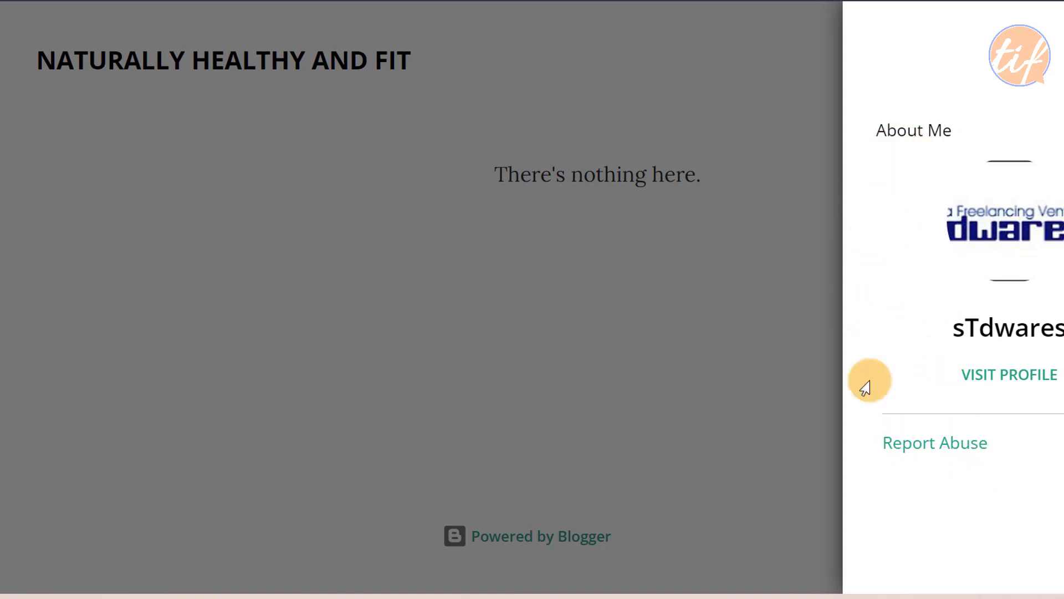
click(765, 247)
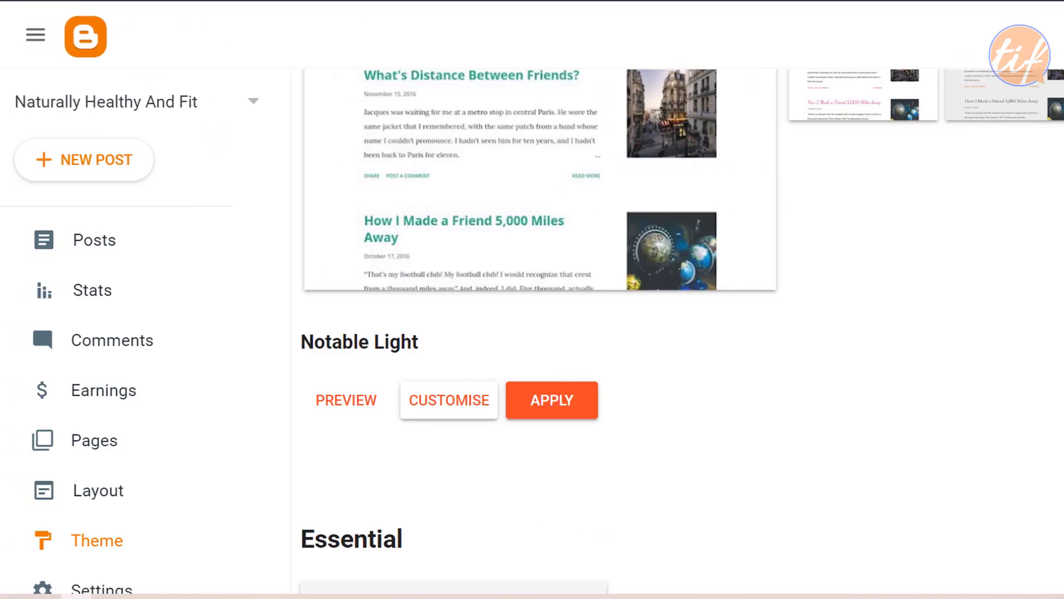
Step: Go to the blog's Settings section and open the blog description for editing
scroll(212, 309, down, 3)
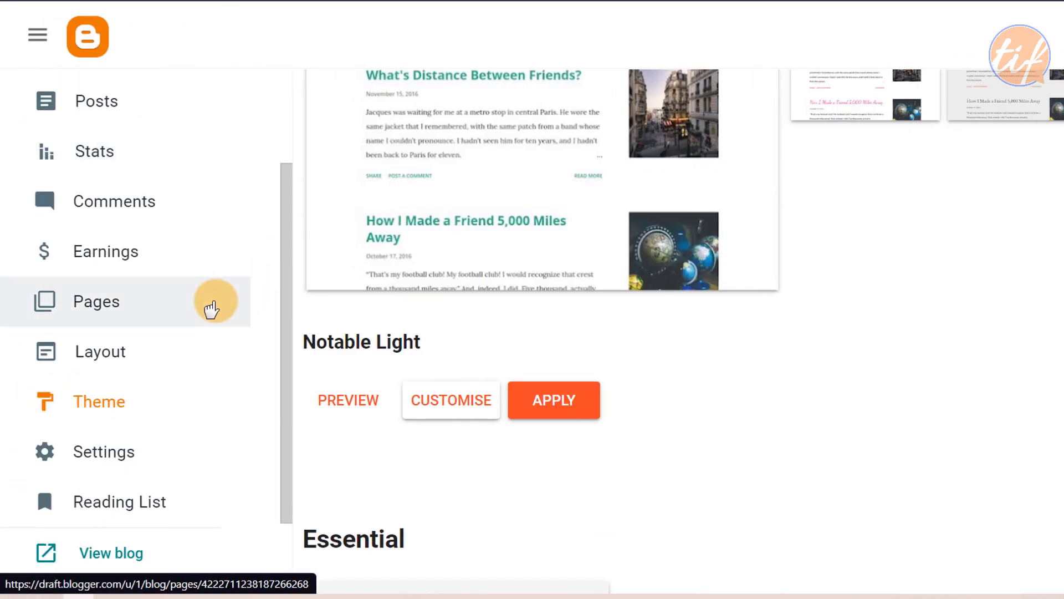
scroll(211, 309, down, 2)
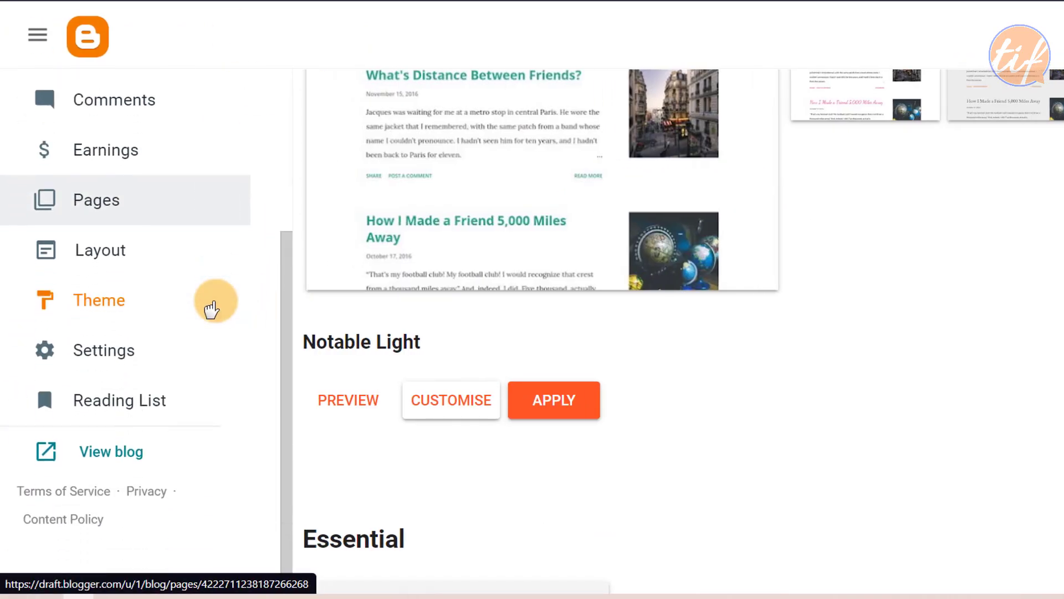
click(98, 361)
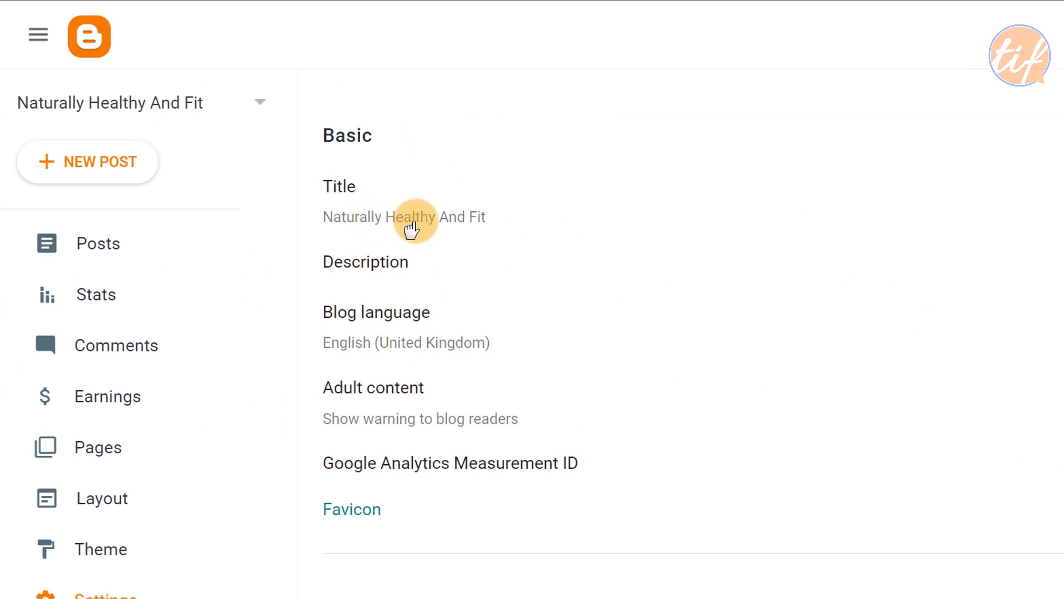
click(397, 270)
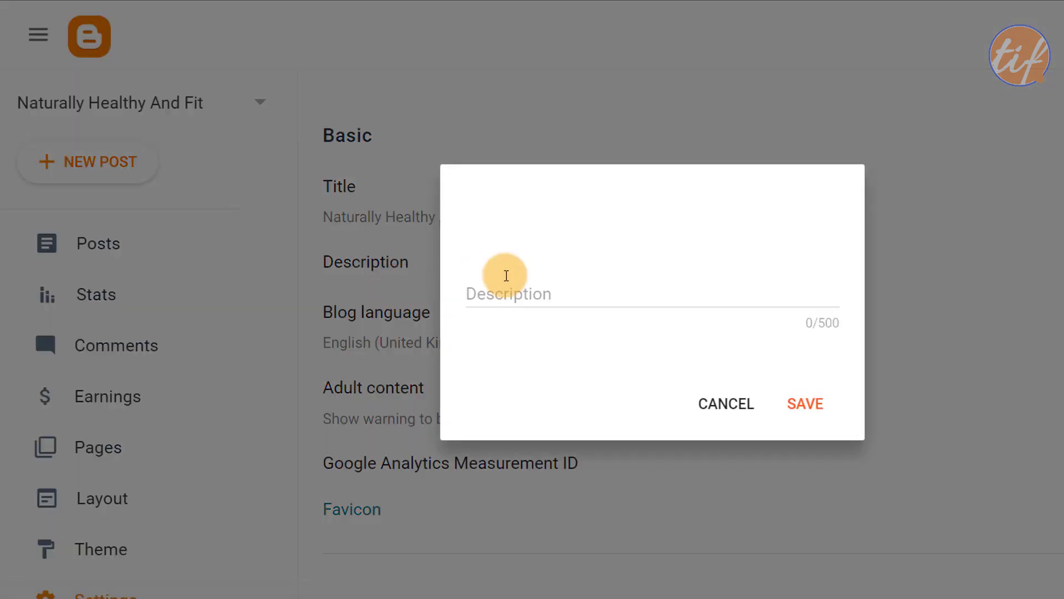
click(508, 294)
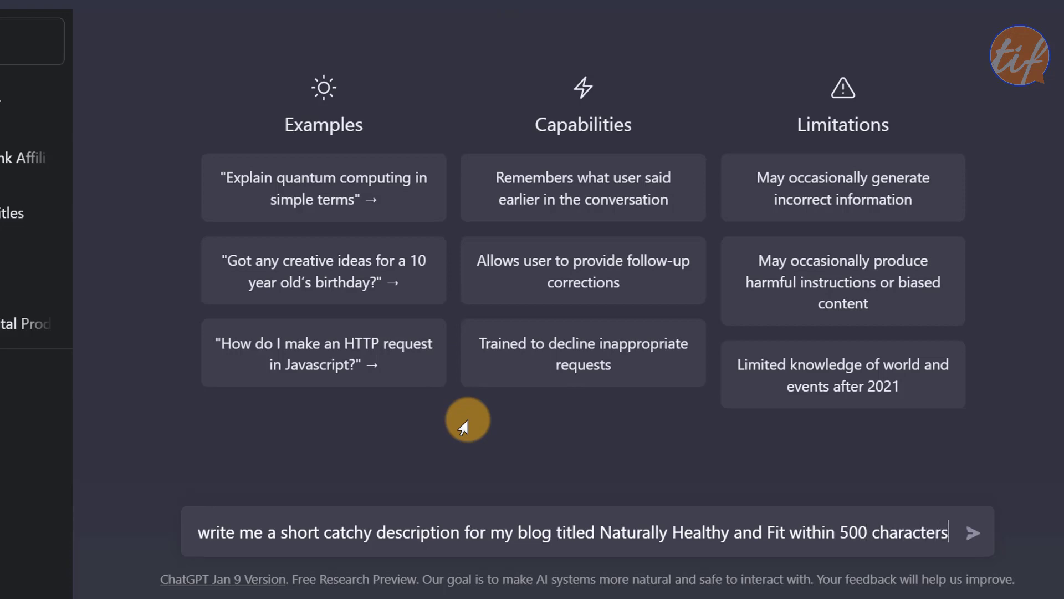
Step: Ask ChatGPT for a short catchy description for the blog titled Naturally Healthy and Fit within 500 characters, and copy the reply without its quotation marks
key(Return)
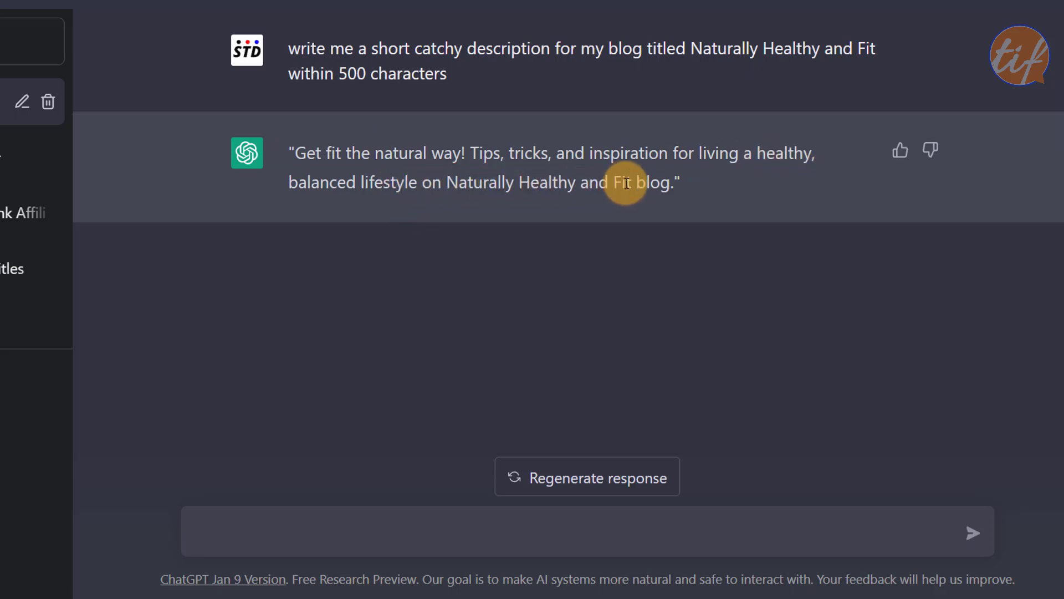
drag(675, 182, 300, 152)
right_click(335, 154)
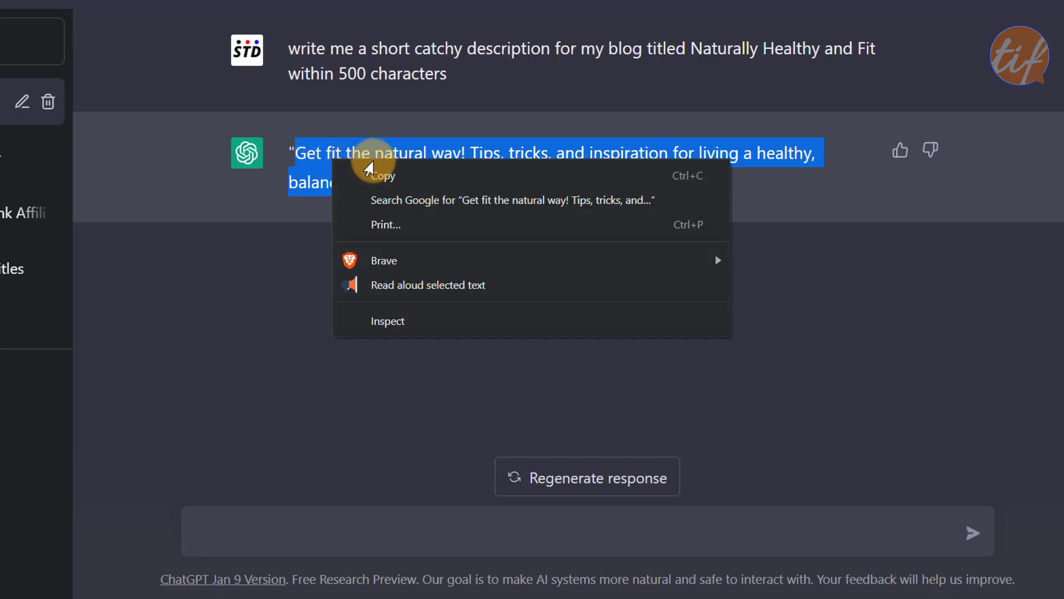
click(404, 170)
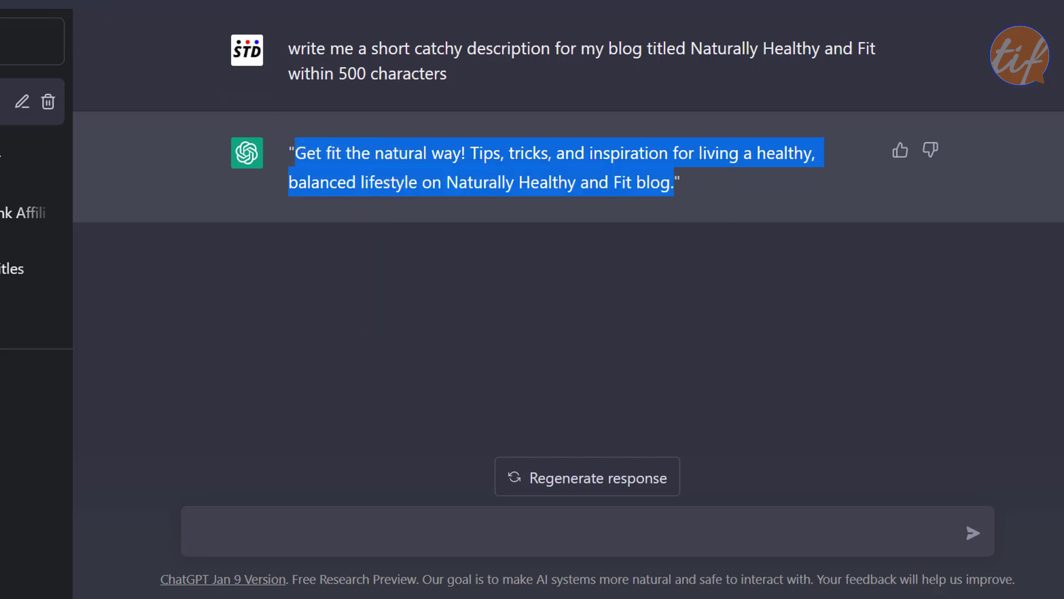
Step: Switch back to Blogger and paste the copied "Get fit the natural way!" text into the blog's description
click(320, 224)
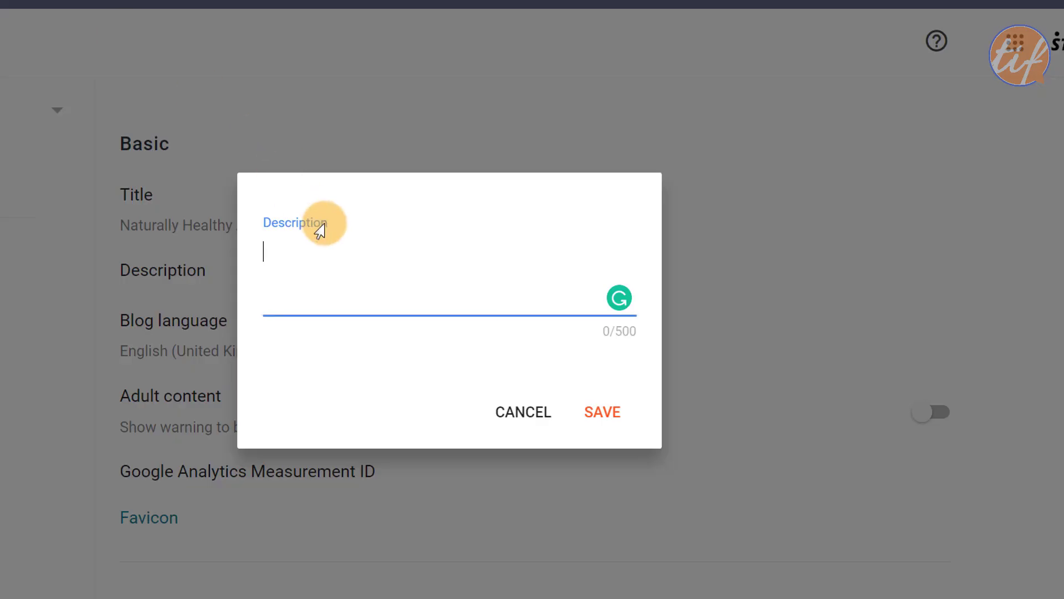
click(370, 276)
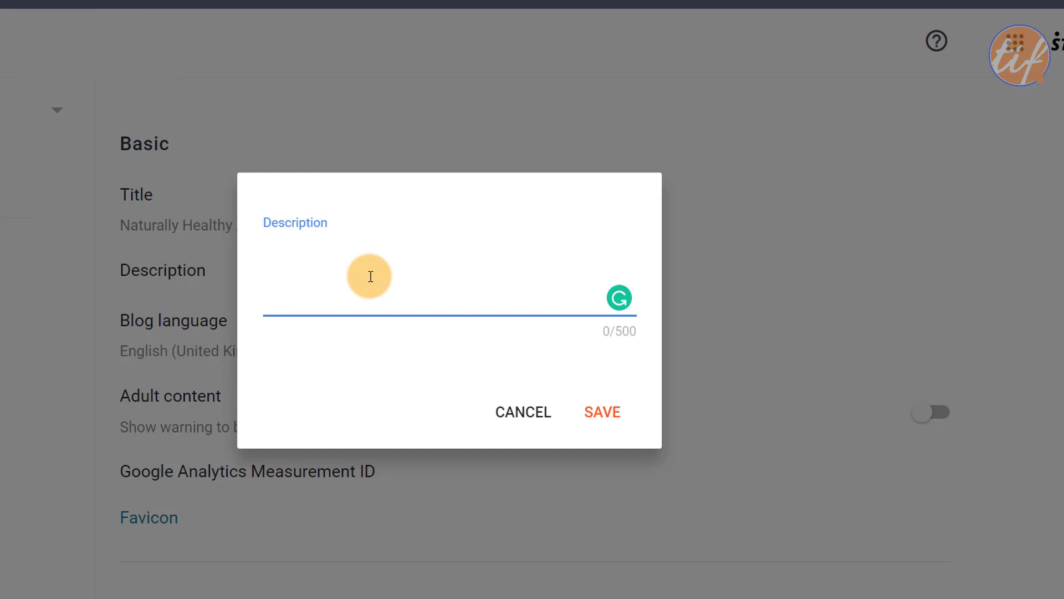
key(ctrl+v)
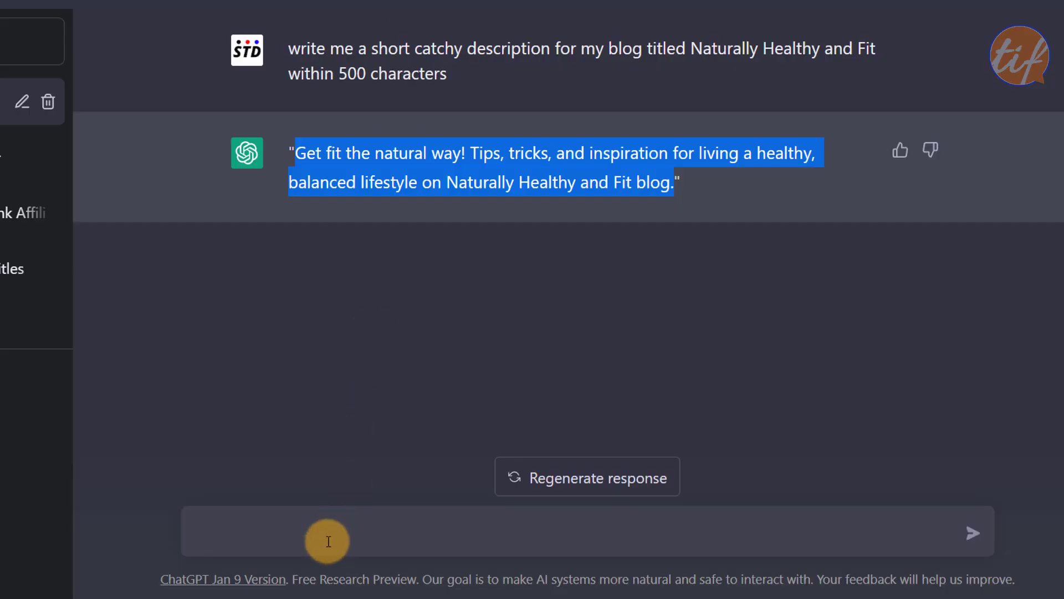
Step: Switch to ChatGPT, send the follow-up "more", and copy the "Unlock the power of nature" reply
click(328, 537)
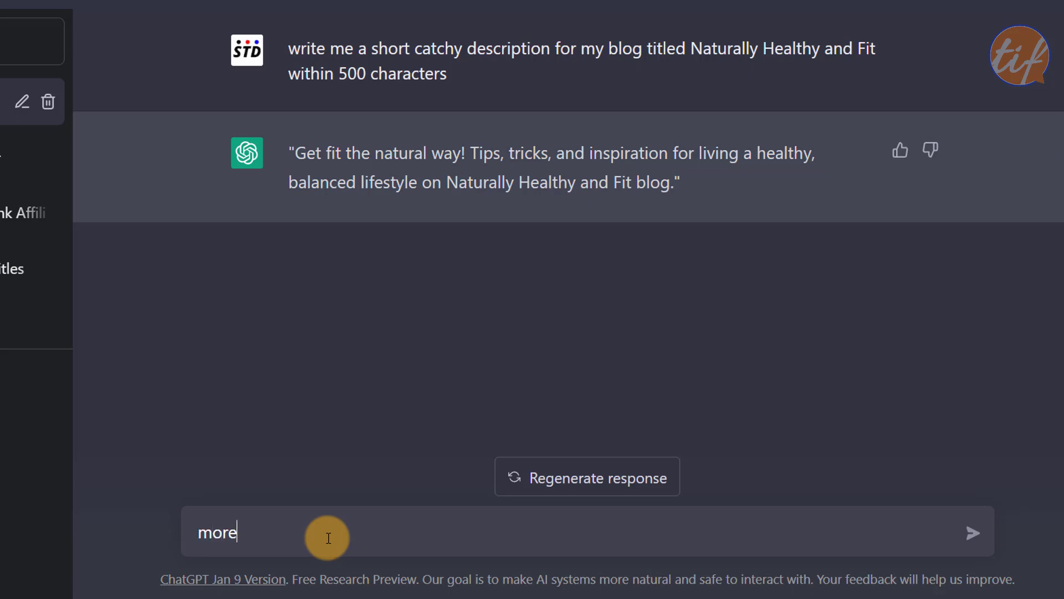
key(Return)
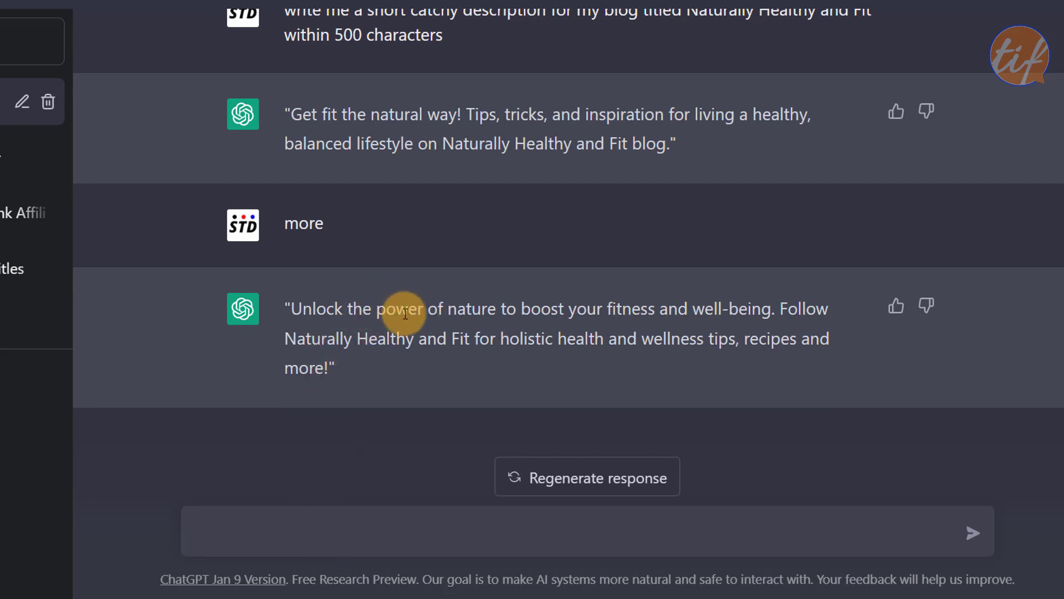
drag(326, 367, 285, 323)
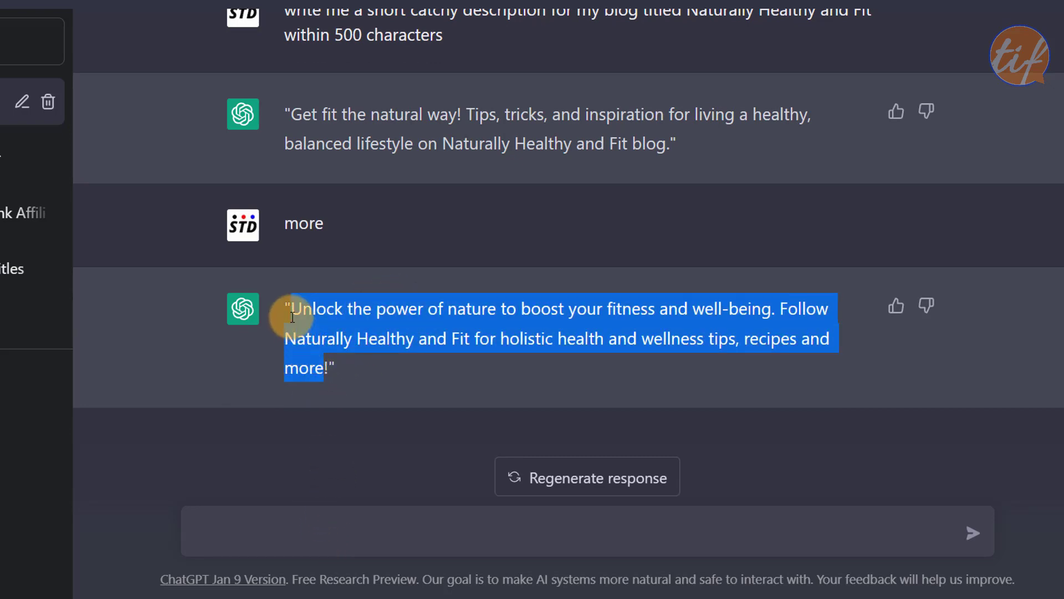
right_click(299, 321)
click(327, 329)
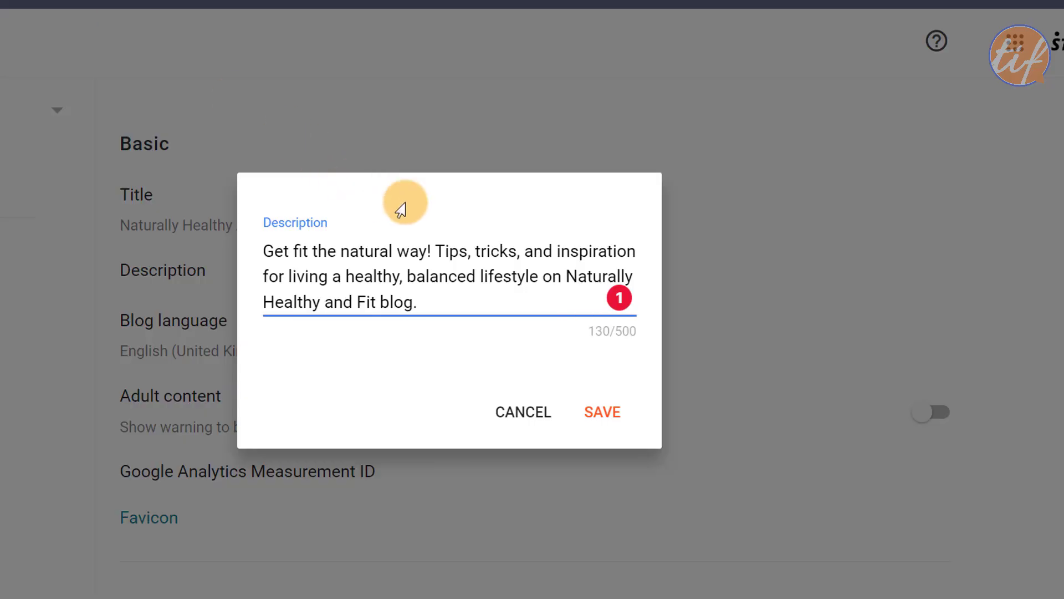
Step: Append the copied "Unlock the power of nature" text to the blog's description in Blogger, review it and save the description
key(ctrl+v)
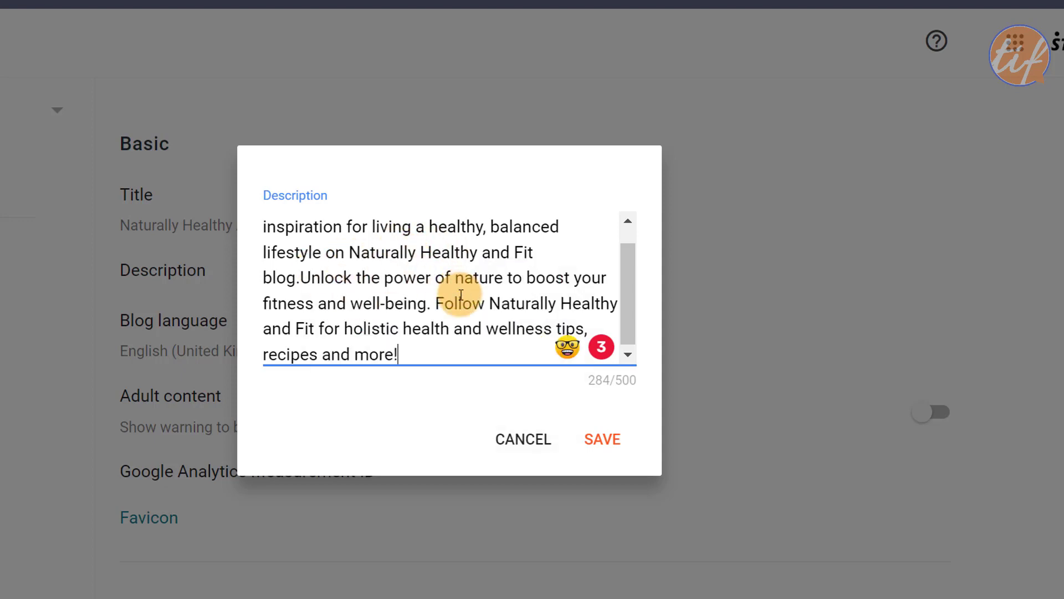
scroll(446, 329, up, 1)
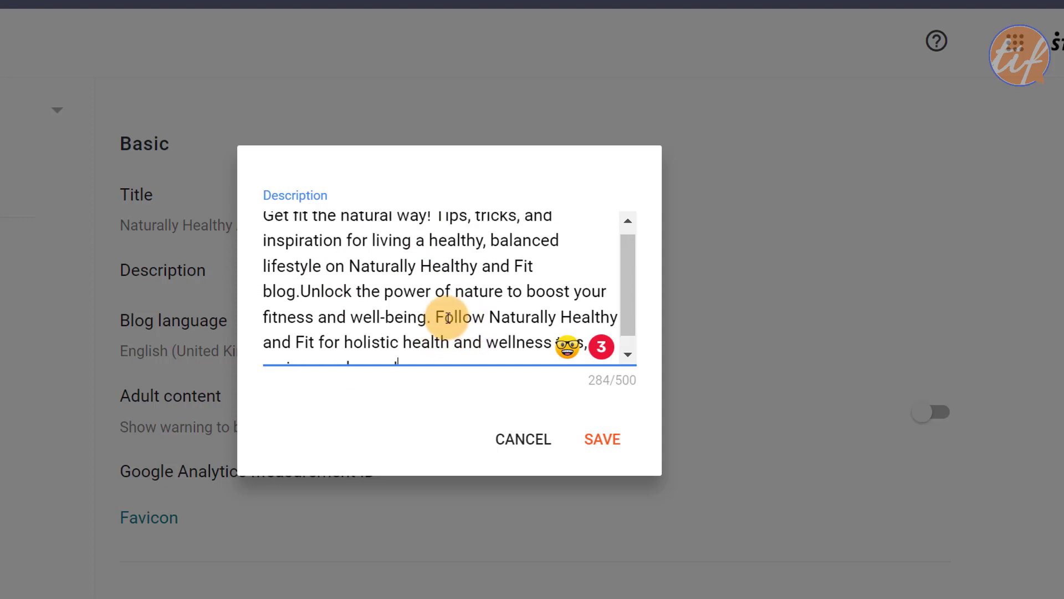
scroll(451, 287, down, 1)
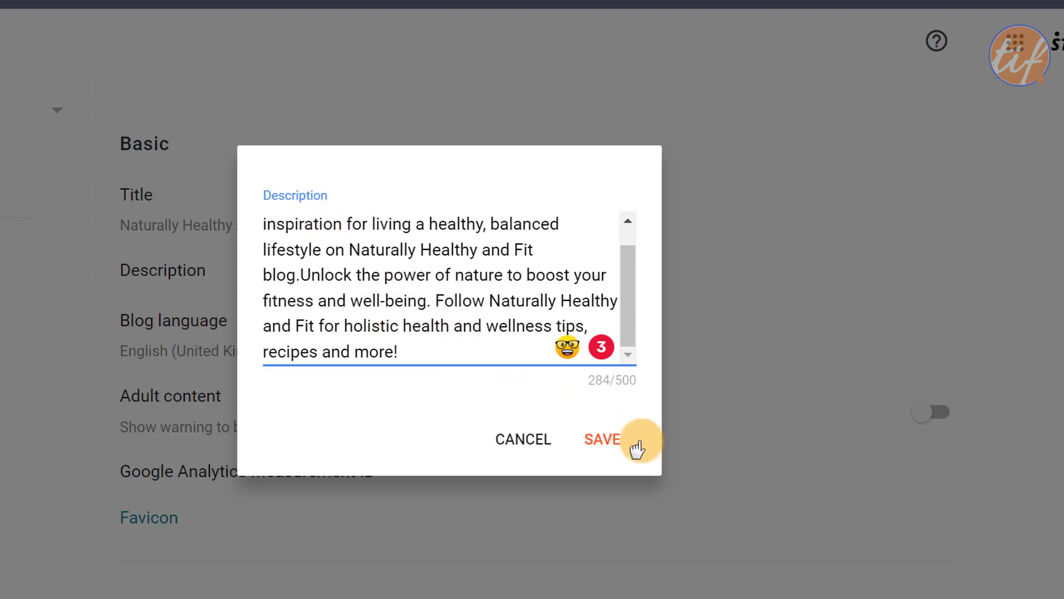
click(606, 442)
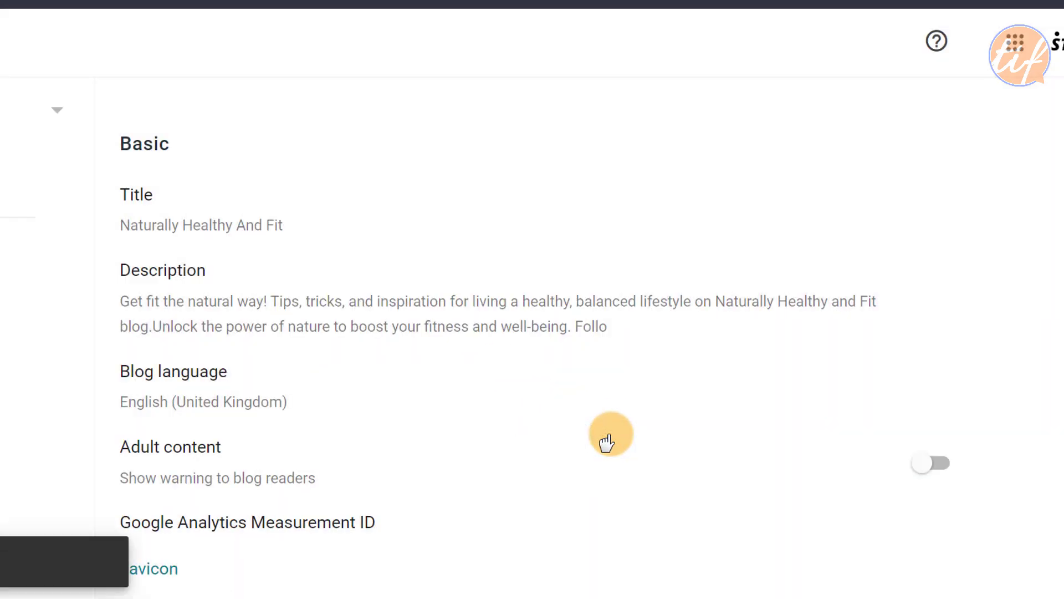
Step: Examine the blog language, adult content, Google Analytics Measurement ID and favicon entries in the Basic settings
scroll(608, 439, down, 2)
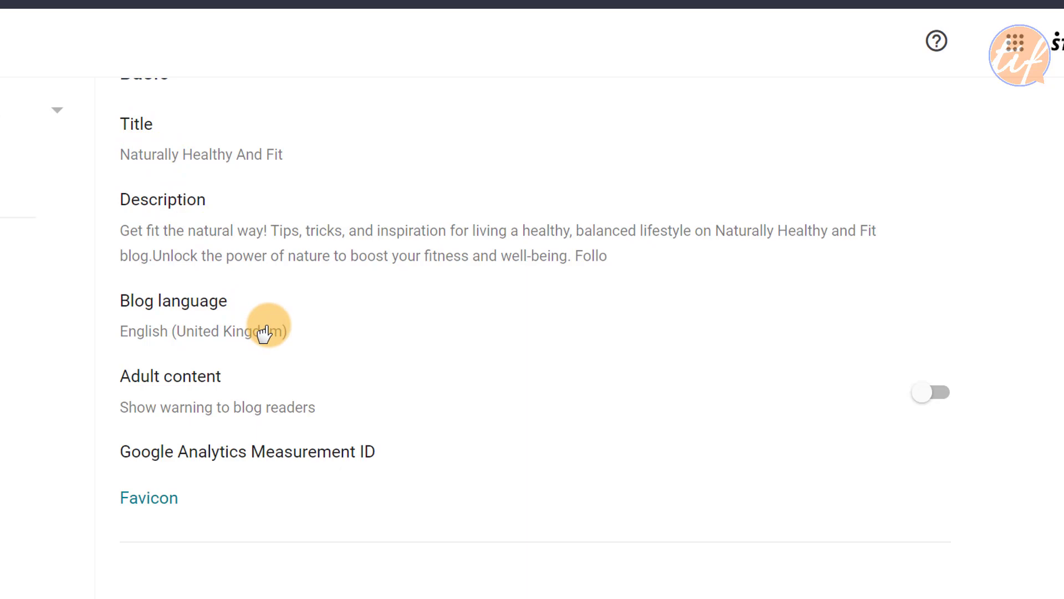
scroll(265, 332, down, 1)
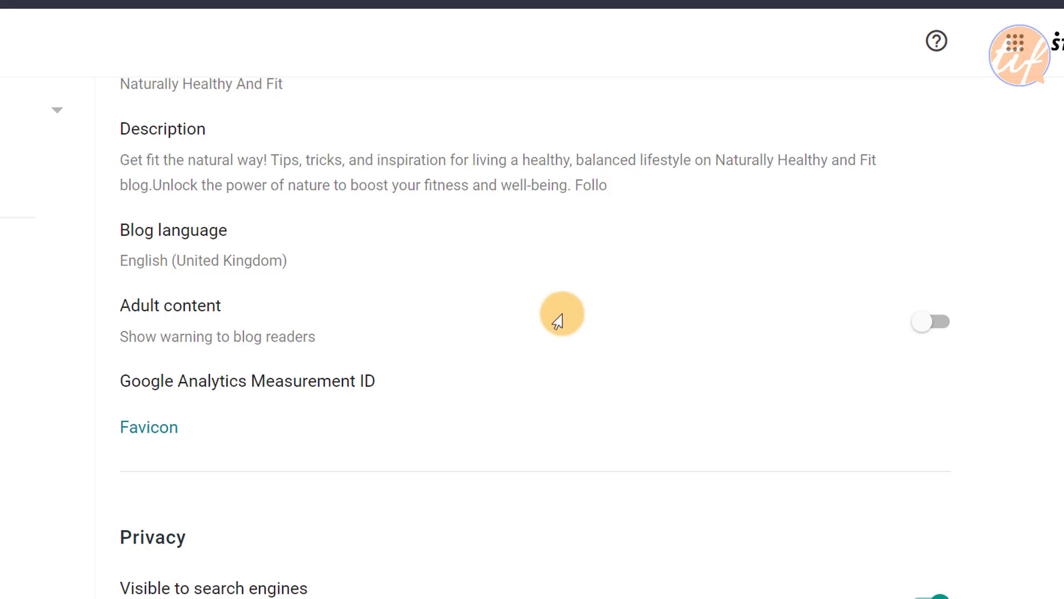
scroll(459, 318, down, 1)
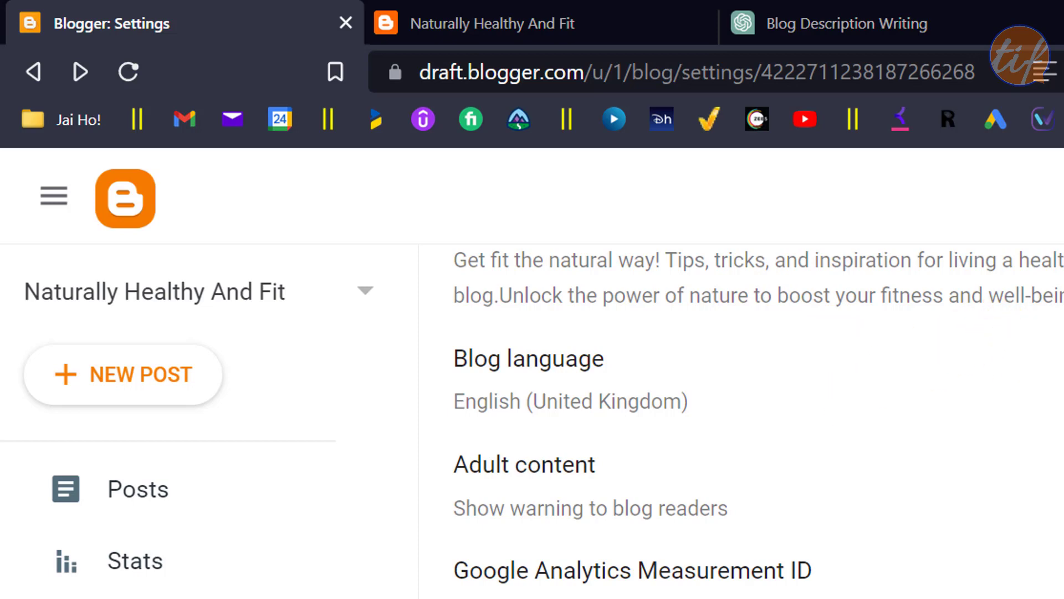
Step: Open freepik.com in a new browser tab and search all assets for "leaf vector"
key(ctrl+t)
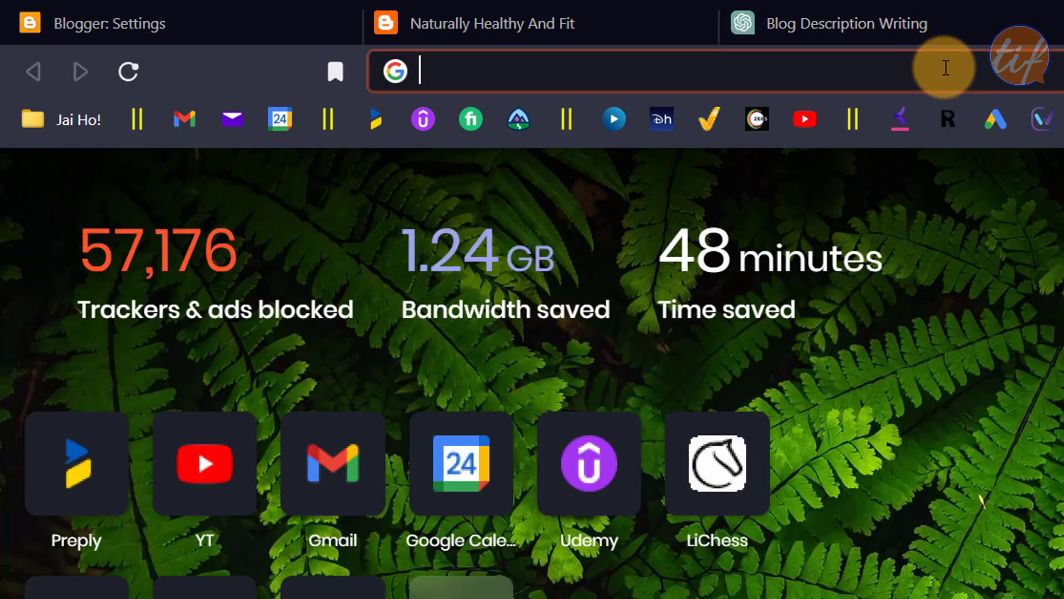
text(freepik.com)
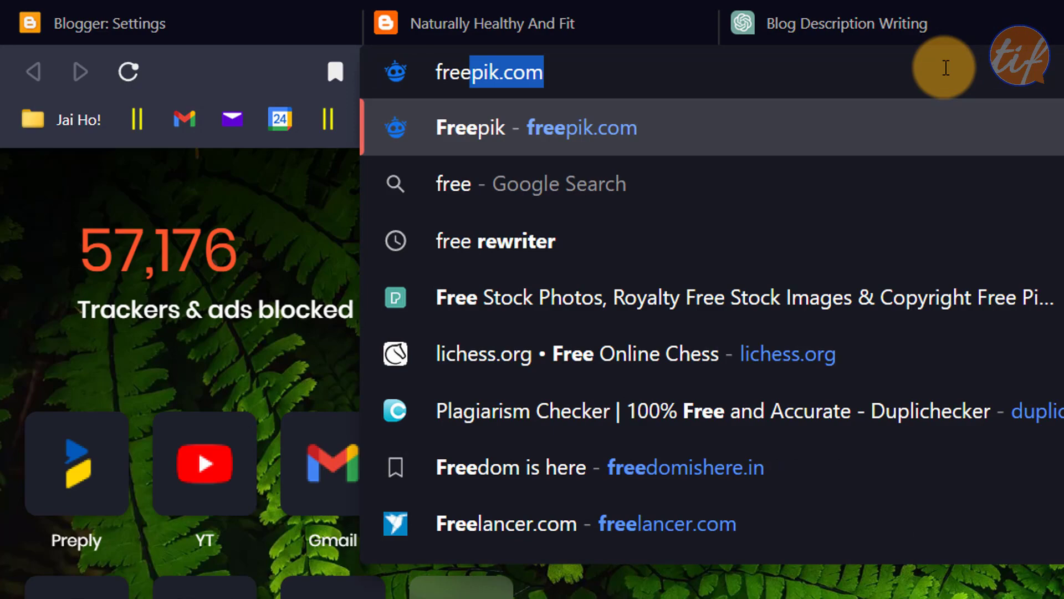
key(Return)
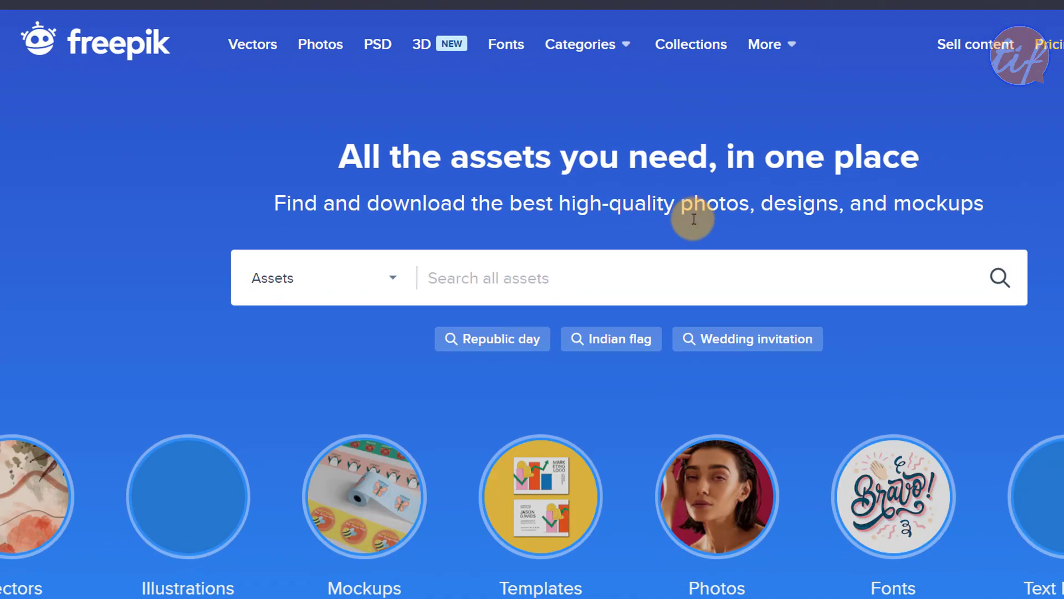
click(682, 280)
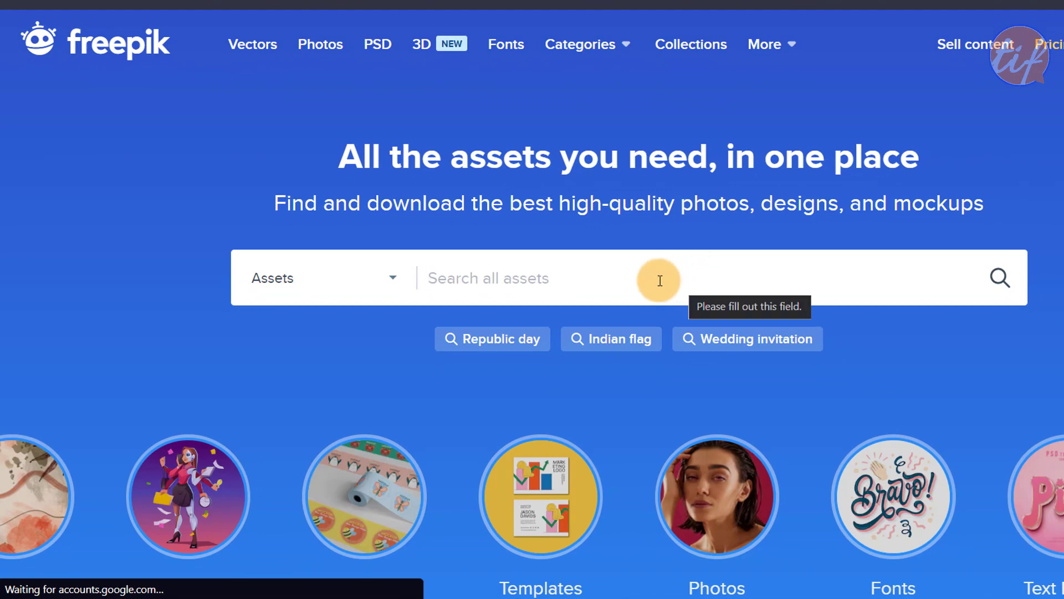
text(leaf vector)
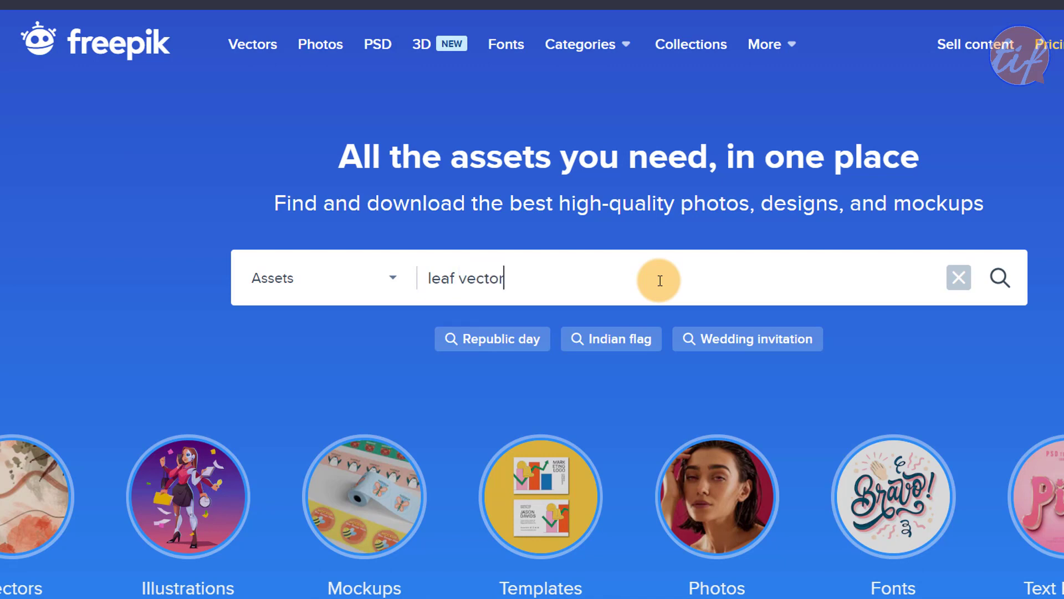
key(Return)
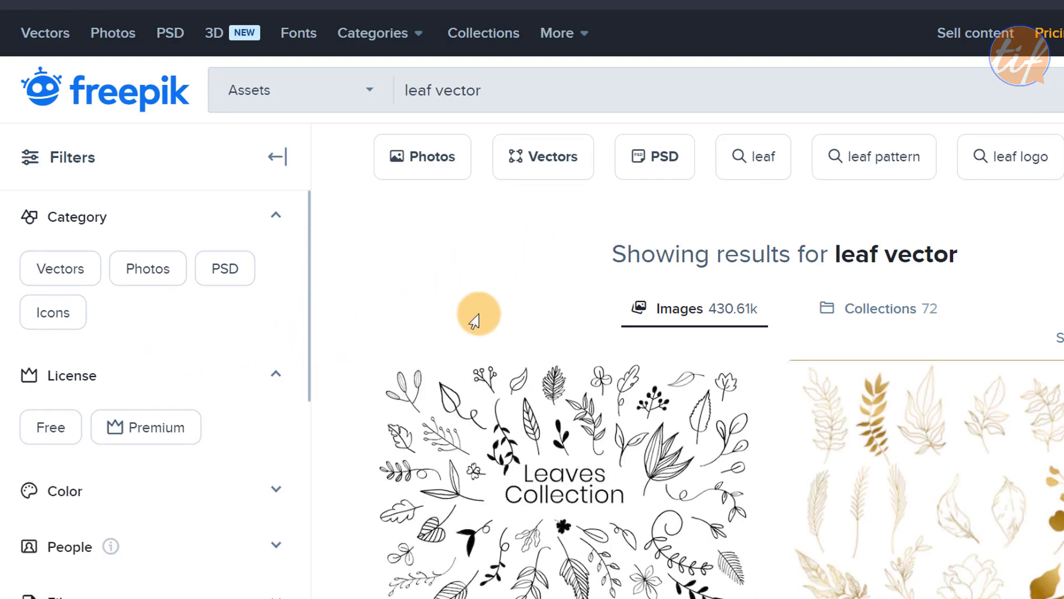
Step: Refine the Freepik search to "single leaf vector" and limit the results to the Vectors category
scroll(472, 299, down, 8)
scroll(583, 378, down, 10)
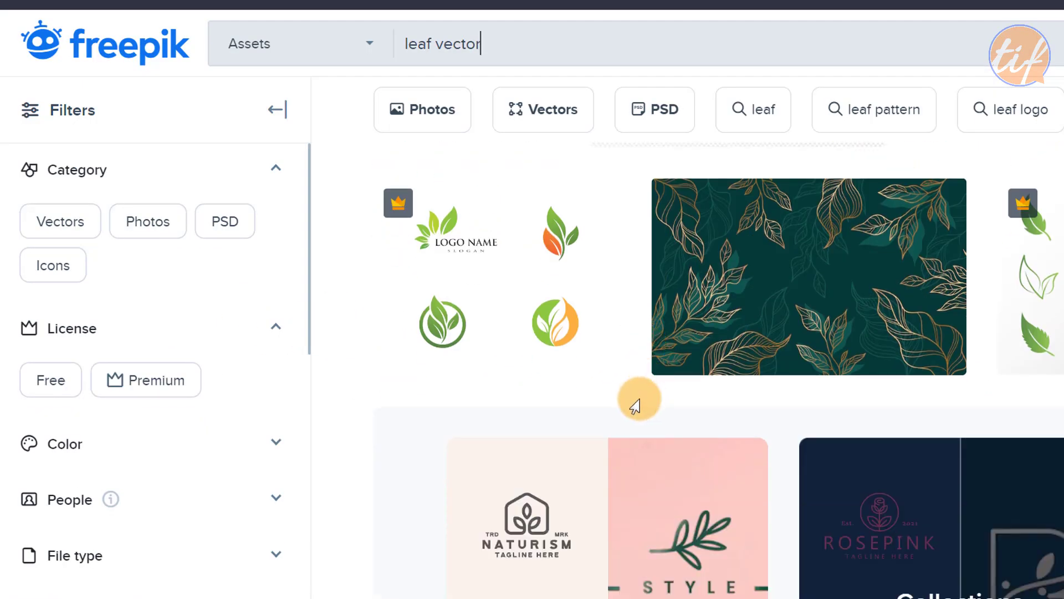
scroll(532, 404, down, 10)
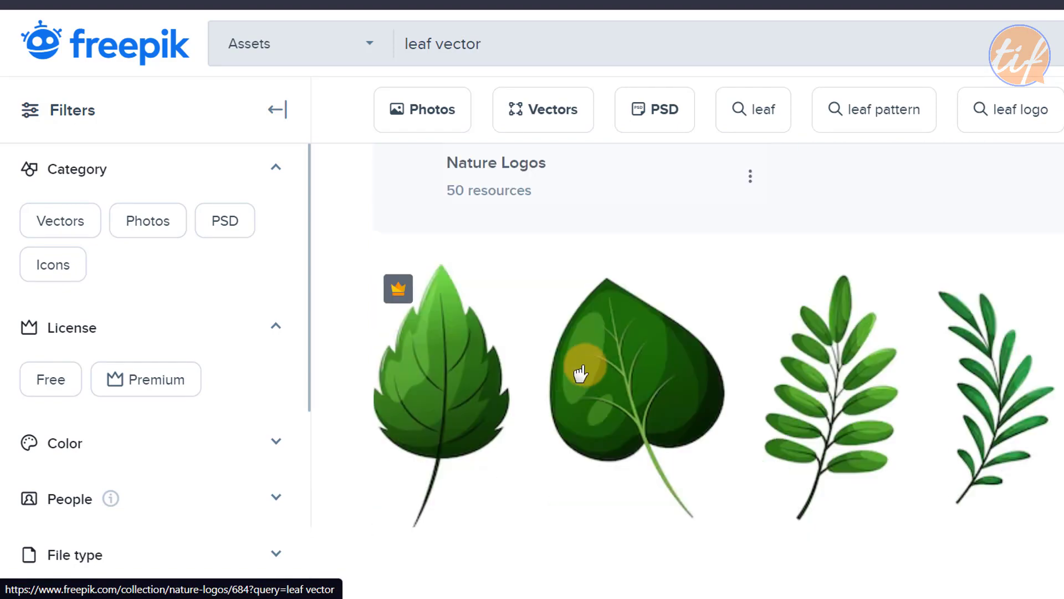
scroll(665, 327, down, 10)
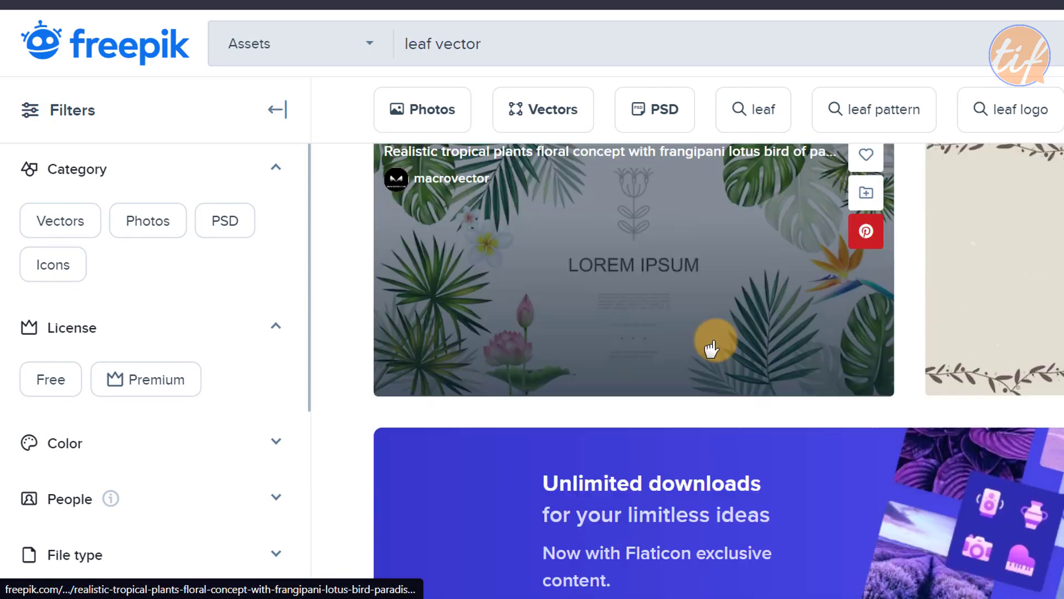
scroll(688, 352, down, 4)
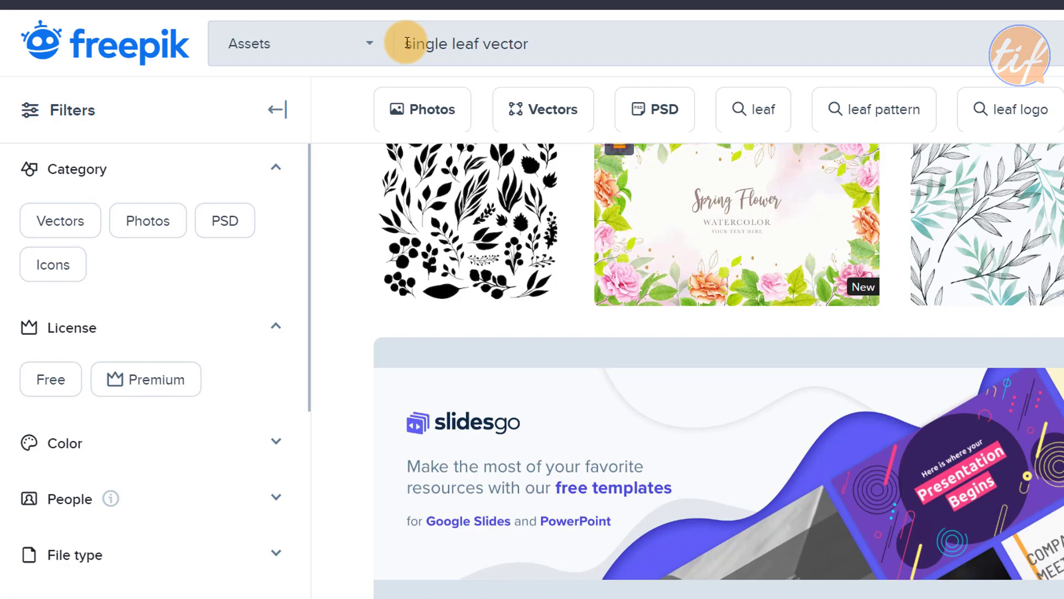
key(Return)
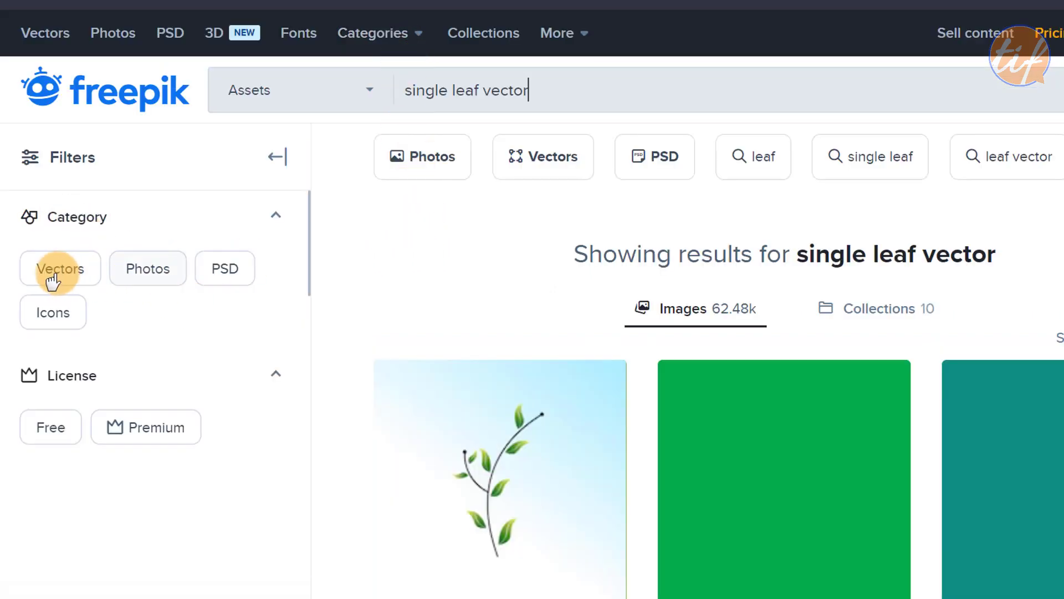
click(55, 272)
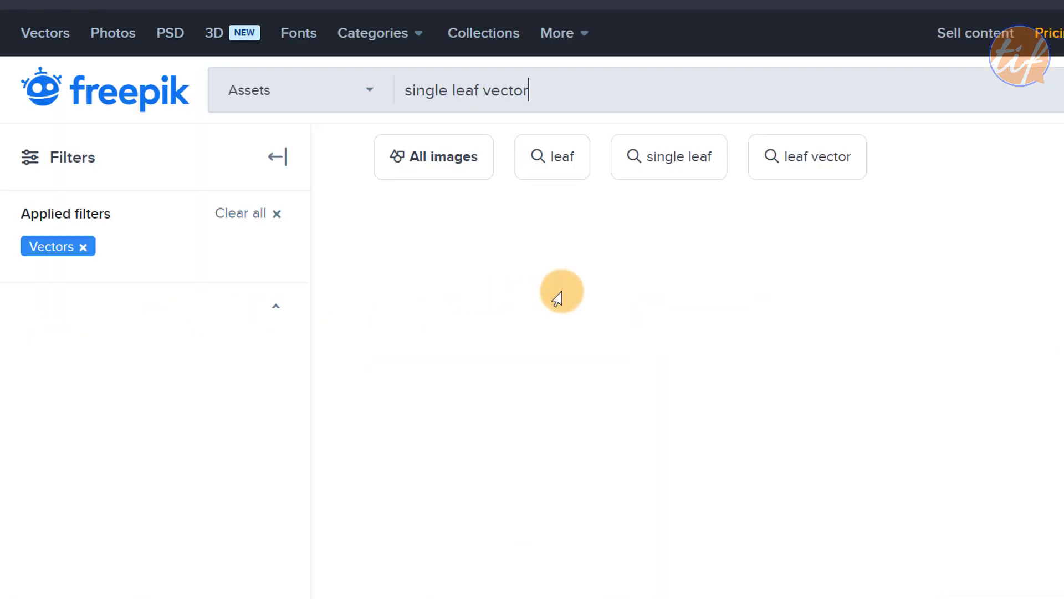
Step: Filter the single leaf vector results by the green colour
scroll(693, 305, down, 8)
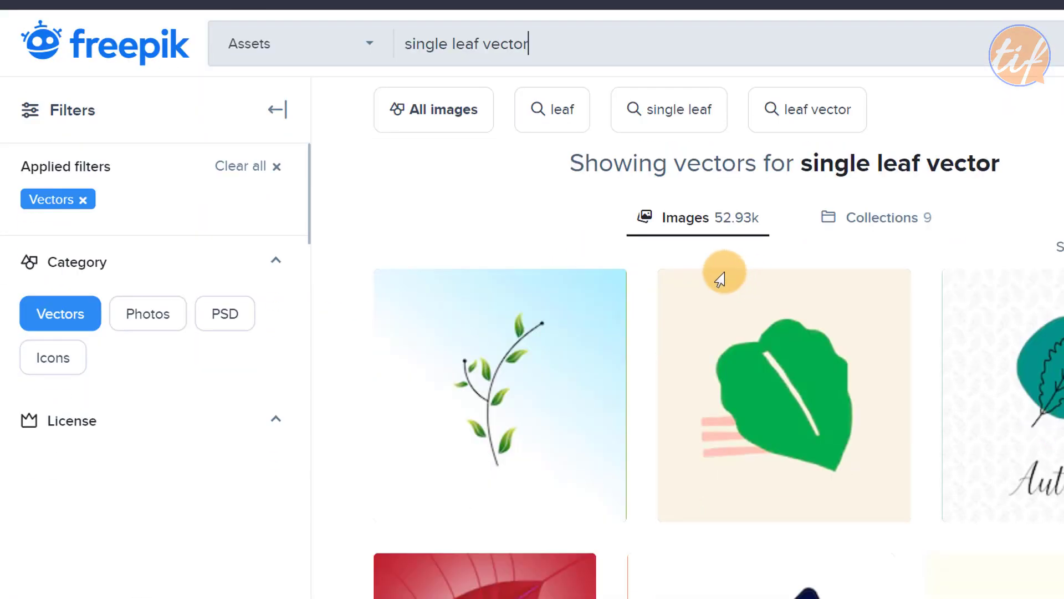
scroll(798, 340, down, 2)
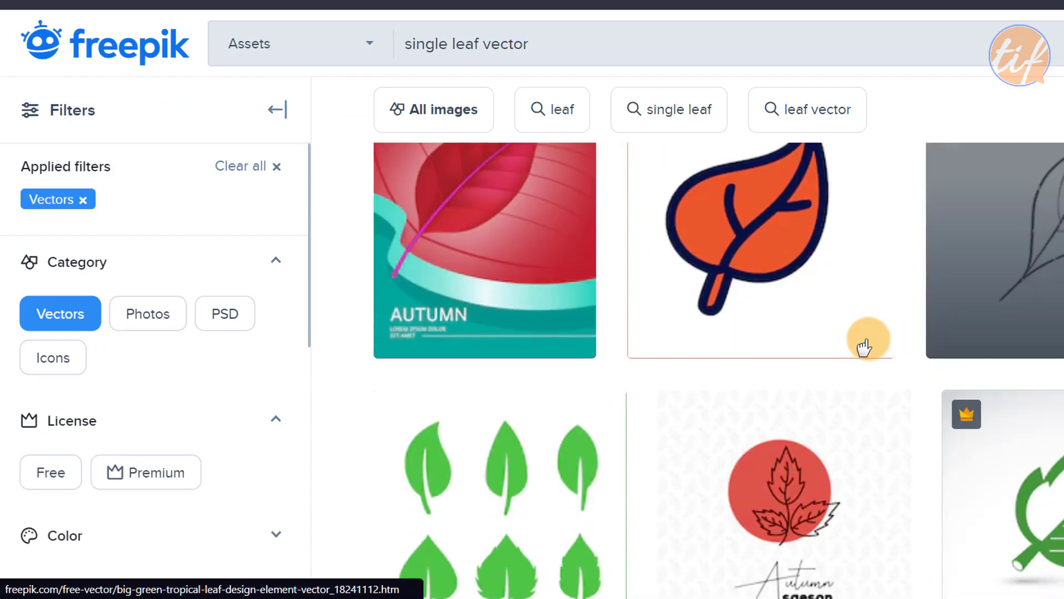
scroll(623, 326, down, 7)
scroll(593, 309, down, 10)
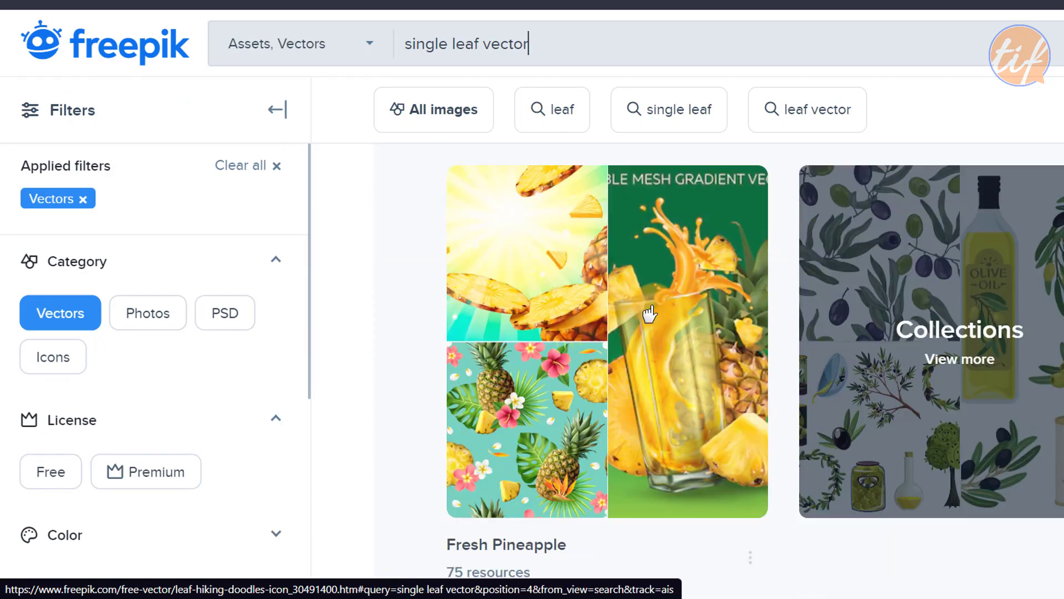
scroll(830, 388, down, 4)
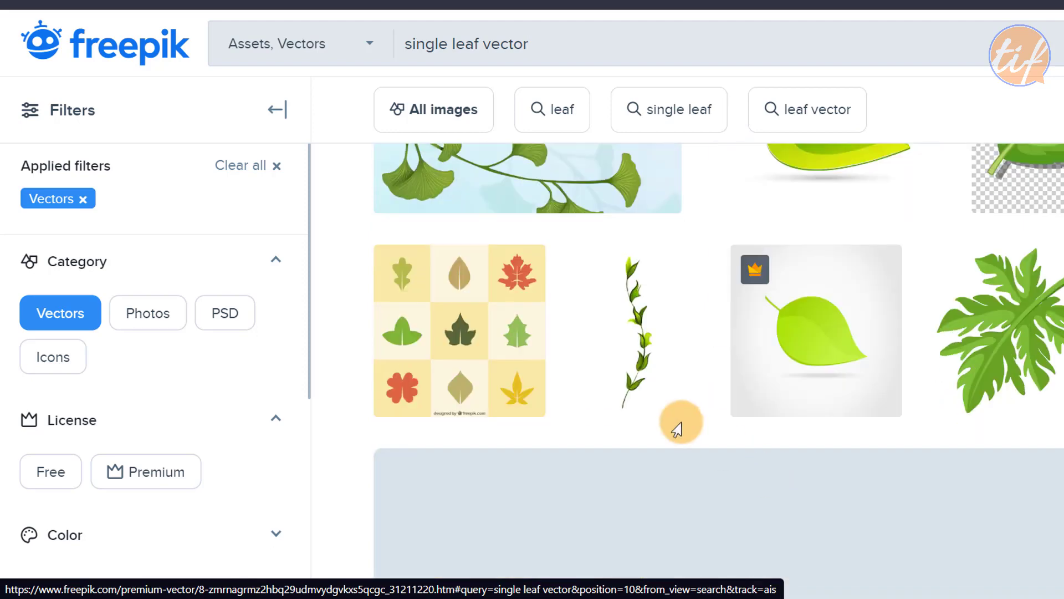
scroll(200, 354, down, 6)
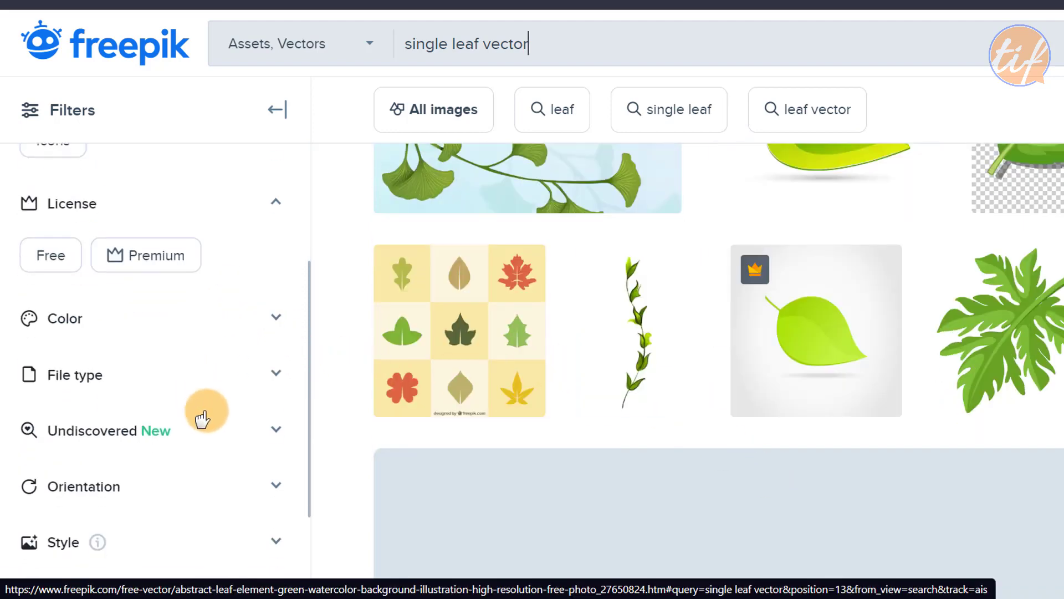
scroll(191, 404, down, 5)
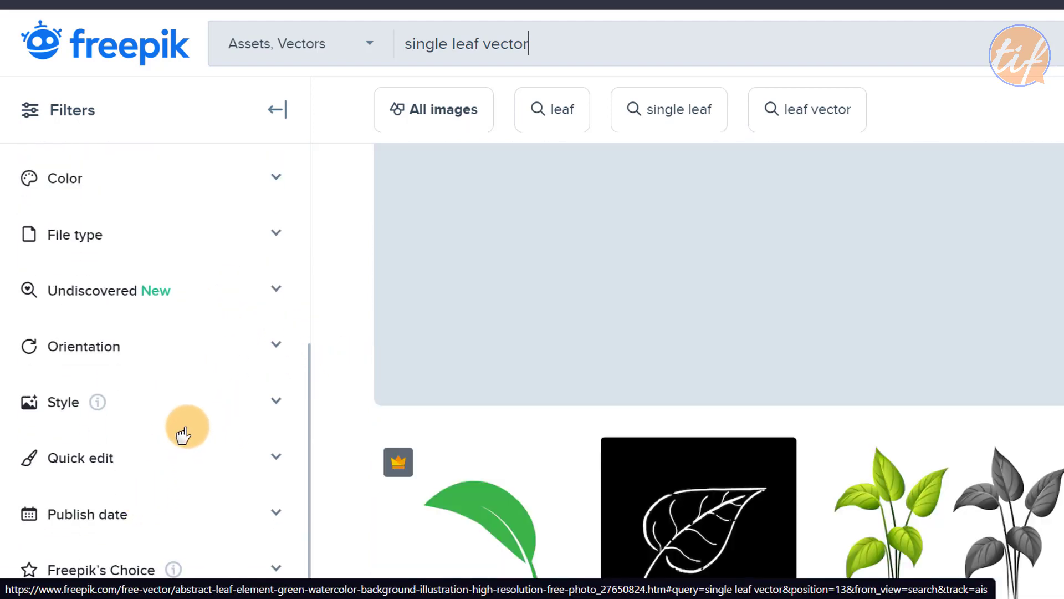
scroll(185, 428, up, 4)
click(266, 387)
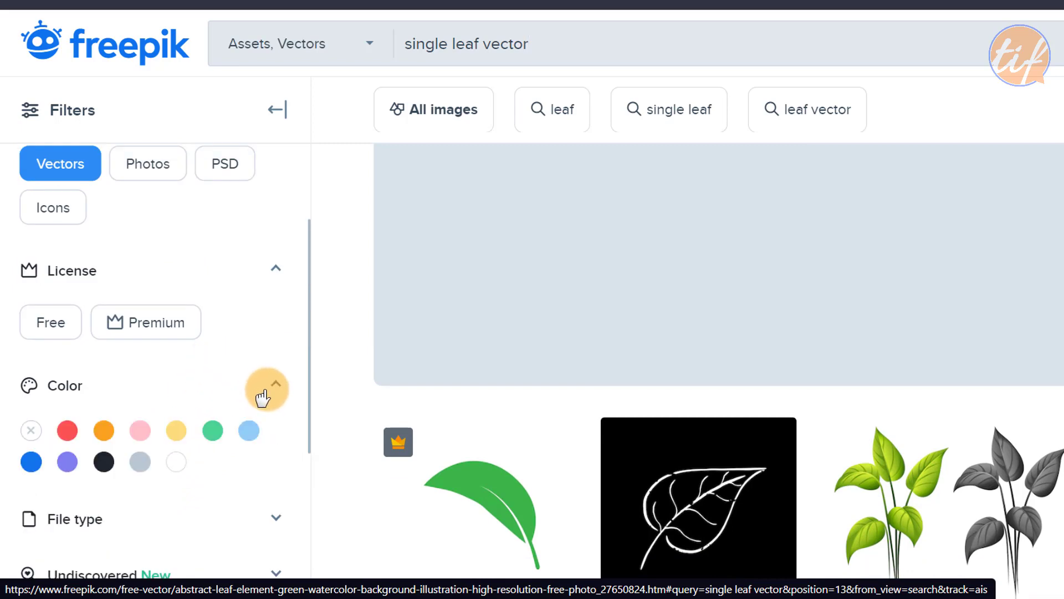
click(213, 431)
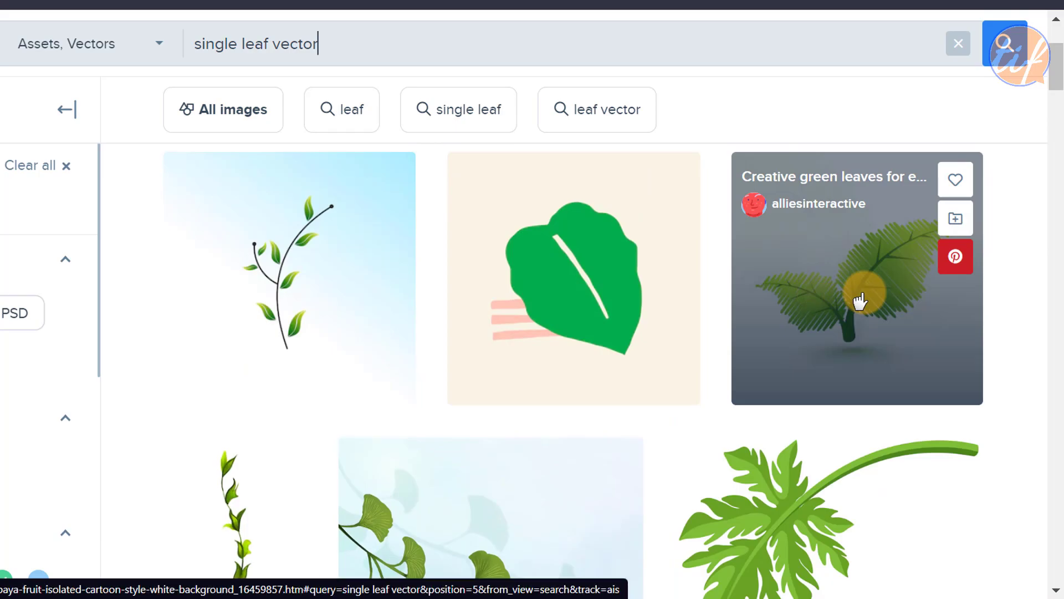
Step: Open the creative green leaves ecology vector and save its free JPG download as Leaf in the Desktop's TEMP folder
click(860, 301)
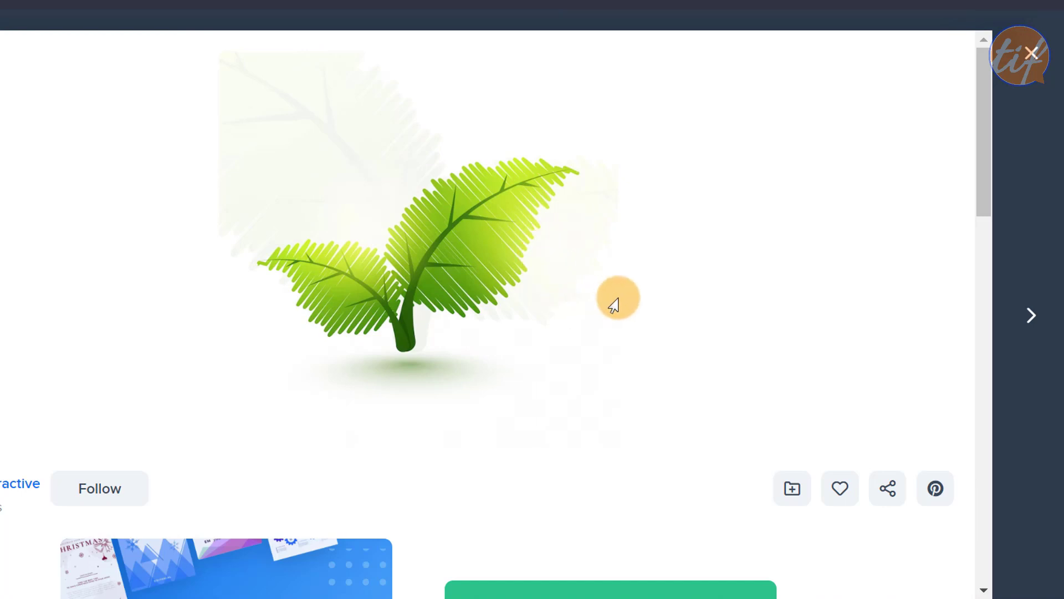
scroll(615, 301, down, 5)
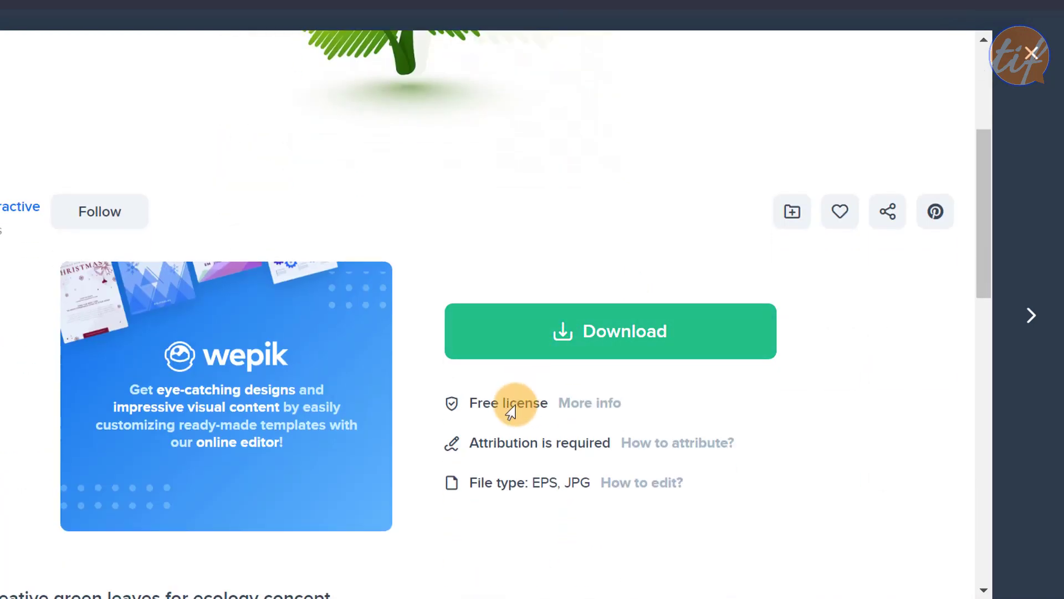
click(613, 333)
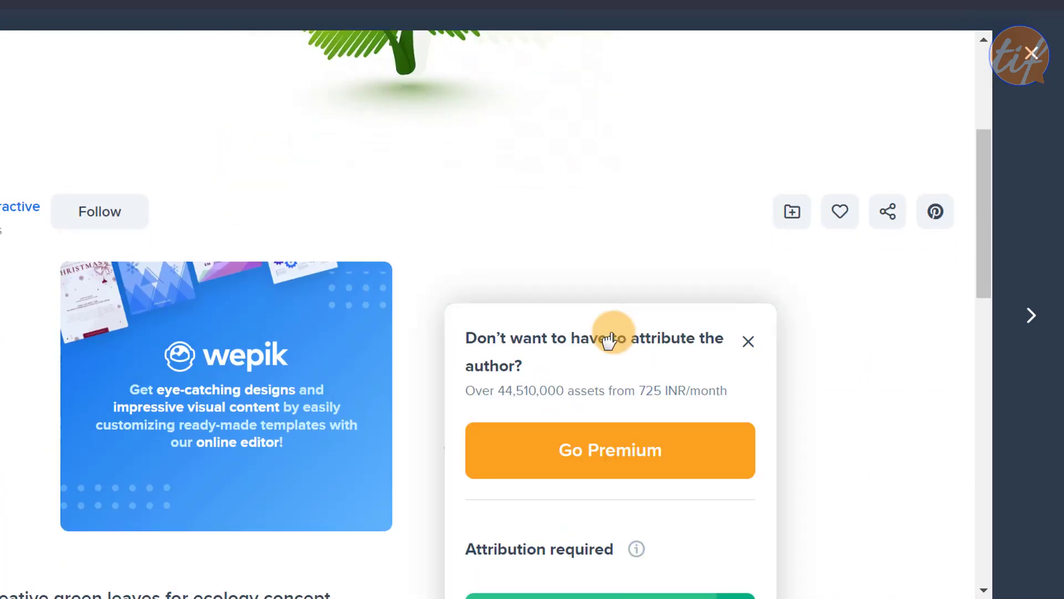
scroll(721, 388, down, 3)
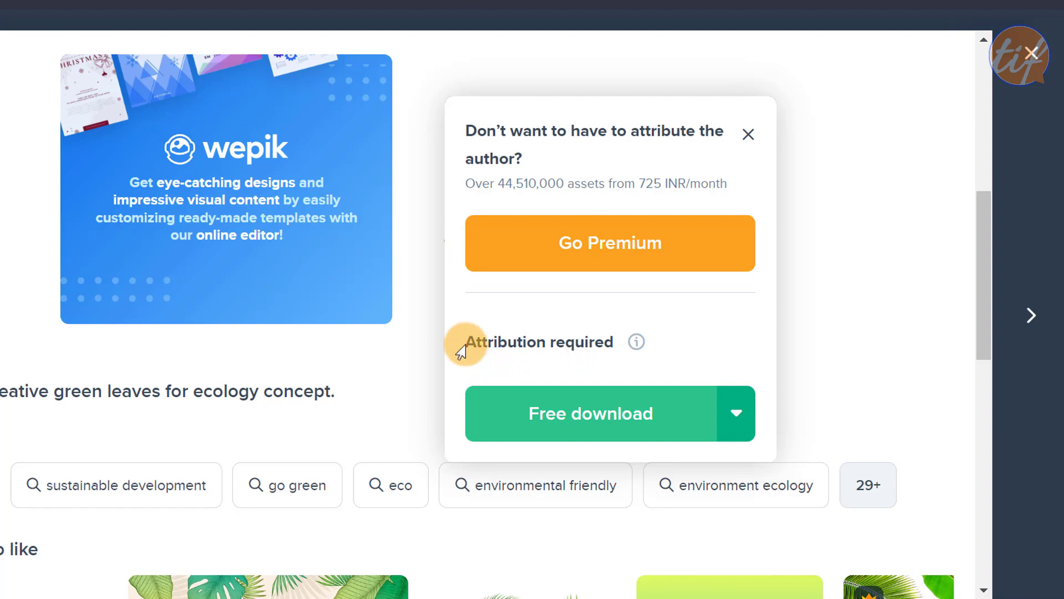
click(733, 415)
scroll(689, 371, down, 3)
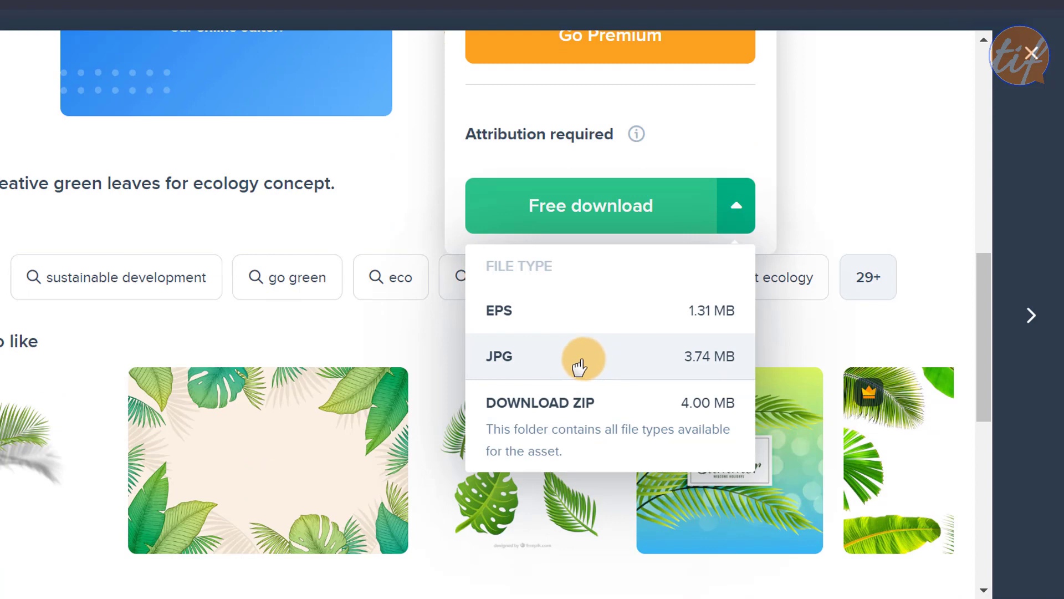
click(580, 366)
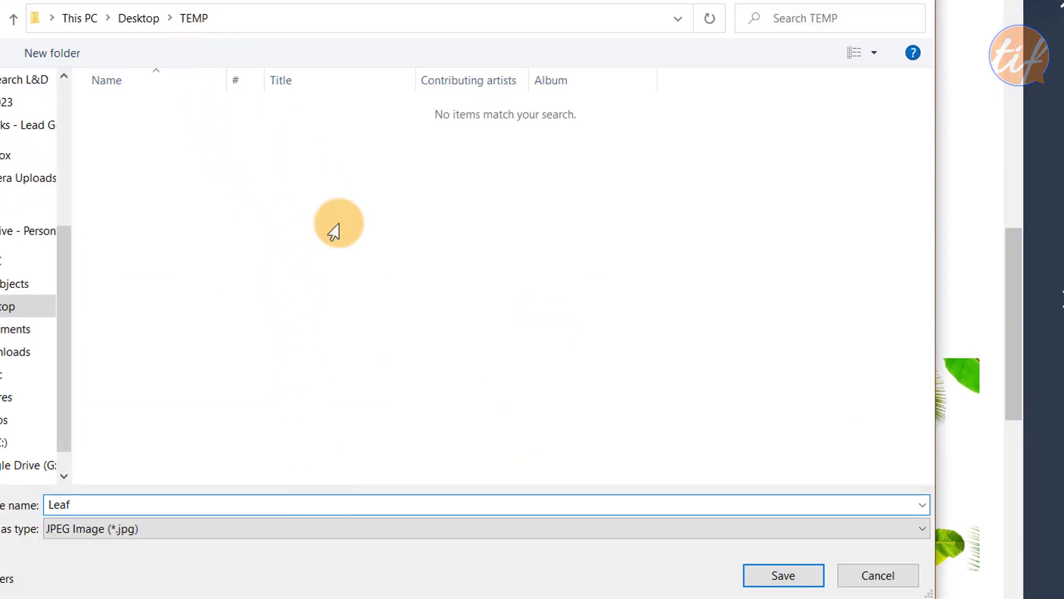
click(782, 577)
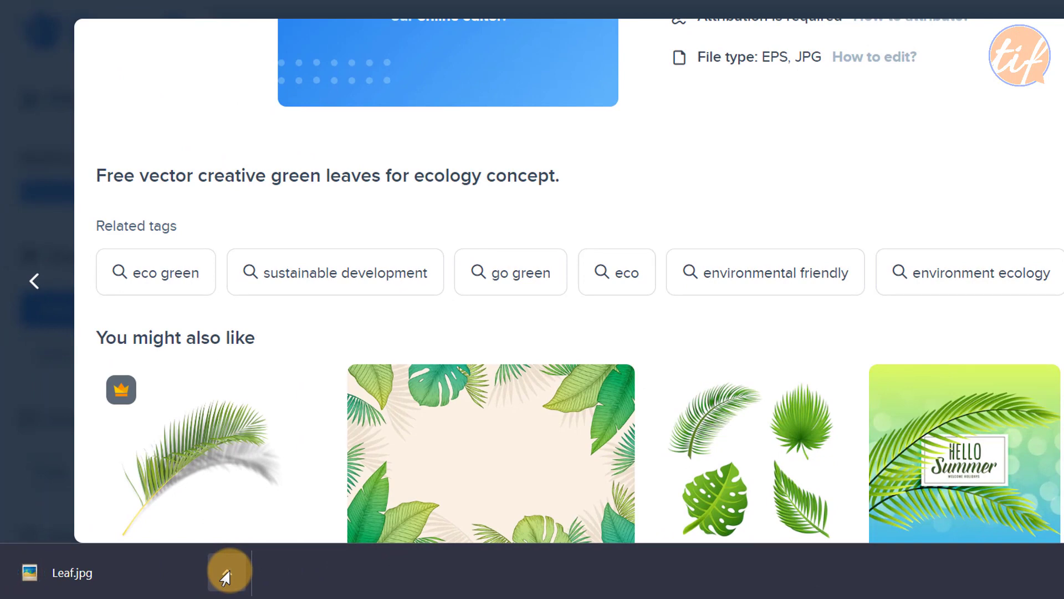
Step: Show the downloaded Leaf.jpg in its folder and open it for editing in Paint
click(225, 576)
click(266, 504)
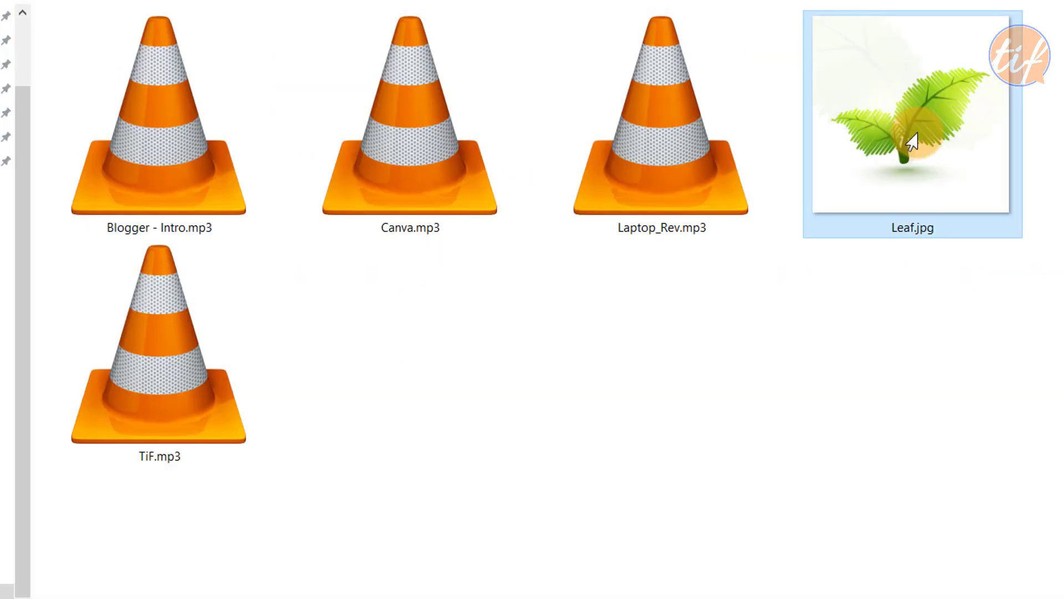
mouse_move(911, 141)
right_click(912, 142)
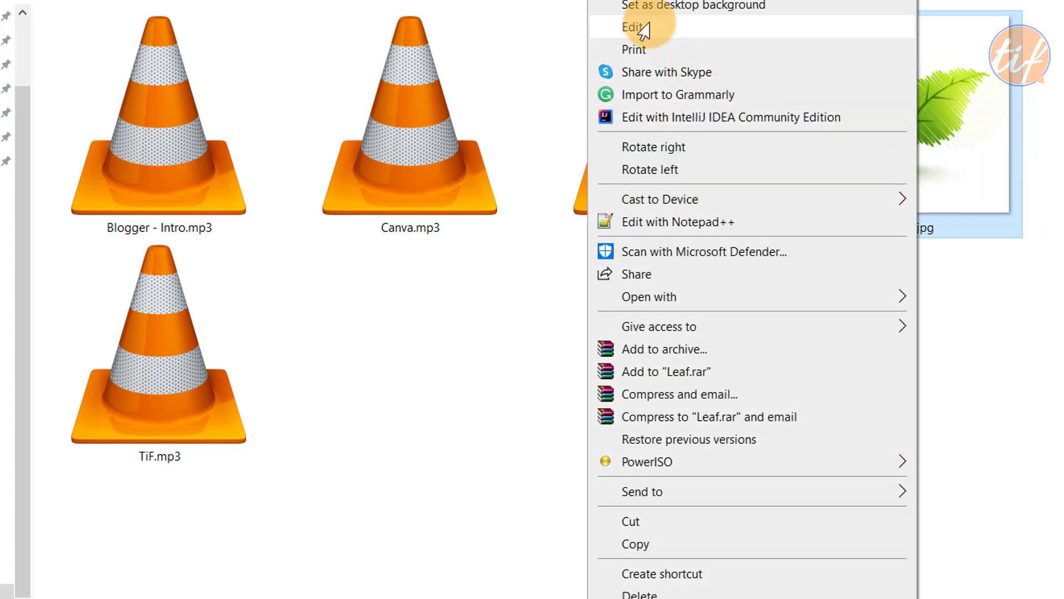
click(633, 28)
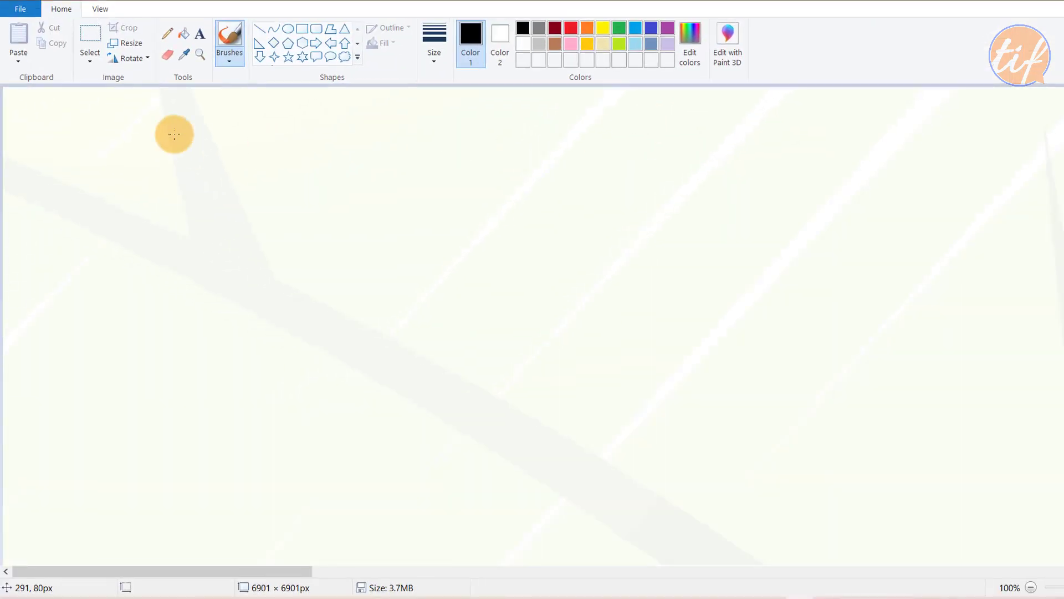
Step: Select the whole leaf image and scale it down by percentage with the aspect ratio maintained
click(89, 65)
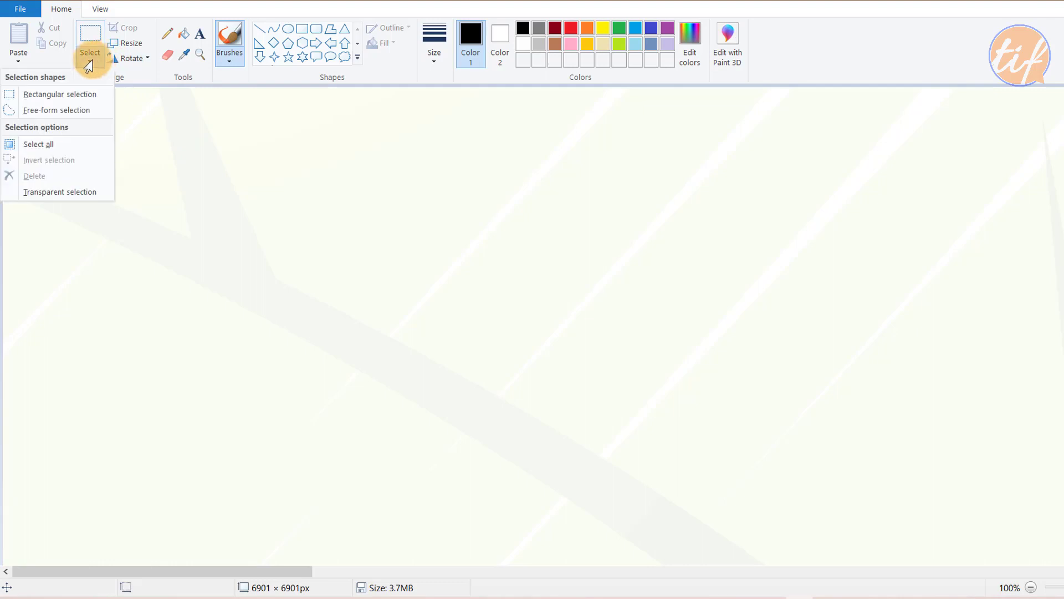
click(62, 146)
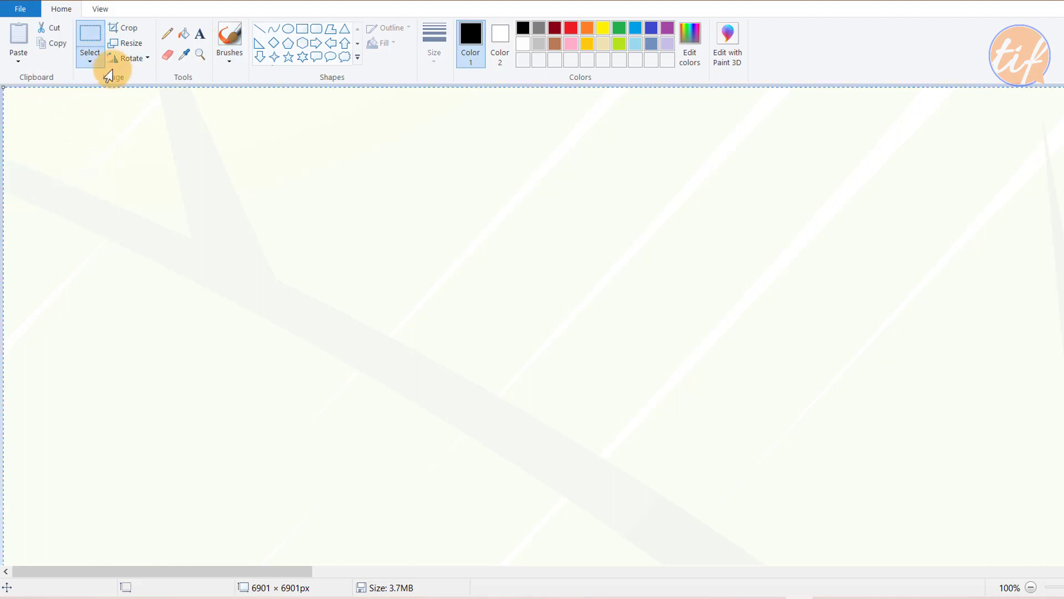
click(125, 44)
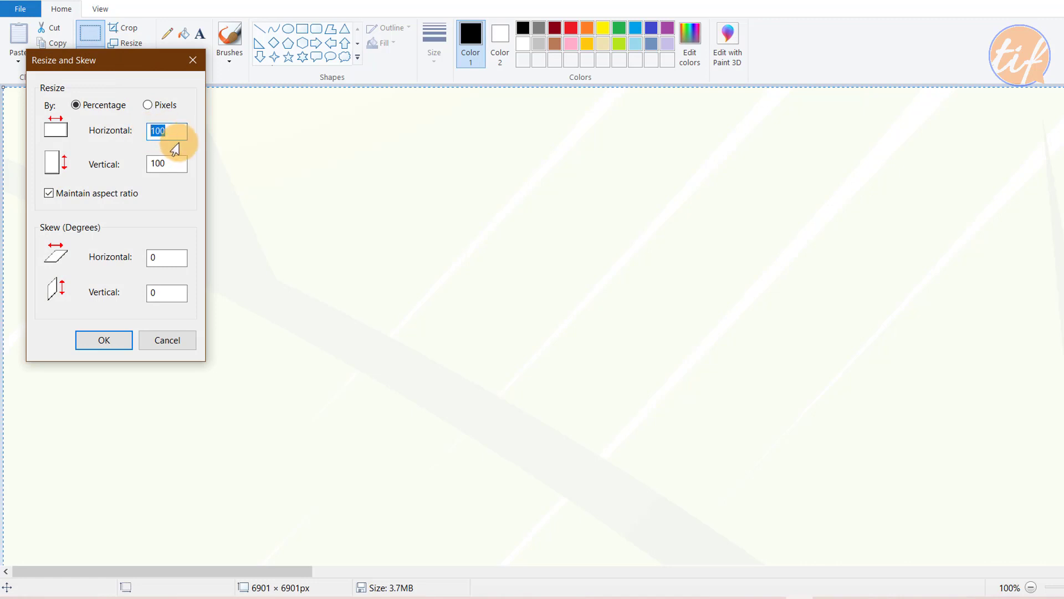
click(105, 342)
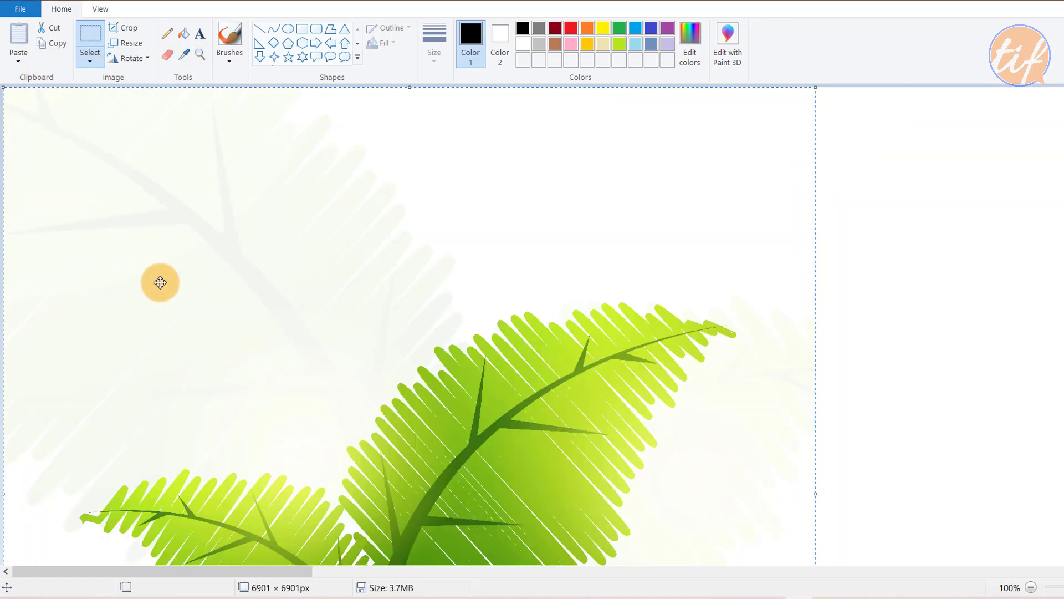
Step: Scale the selected leaf image down further by percentage, keeping its aspect ratio
click(122, 44)
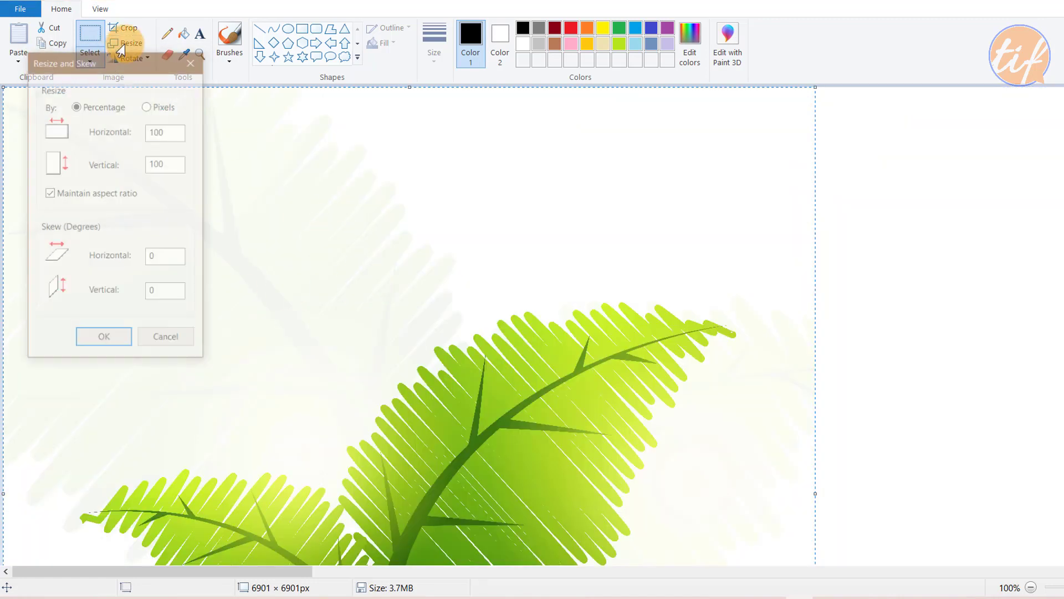
click(160, 136)
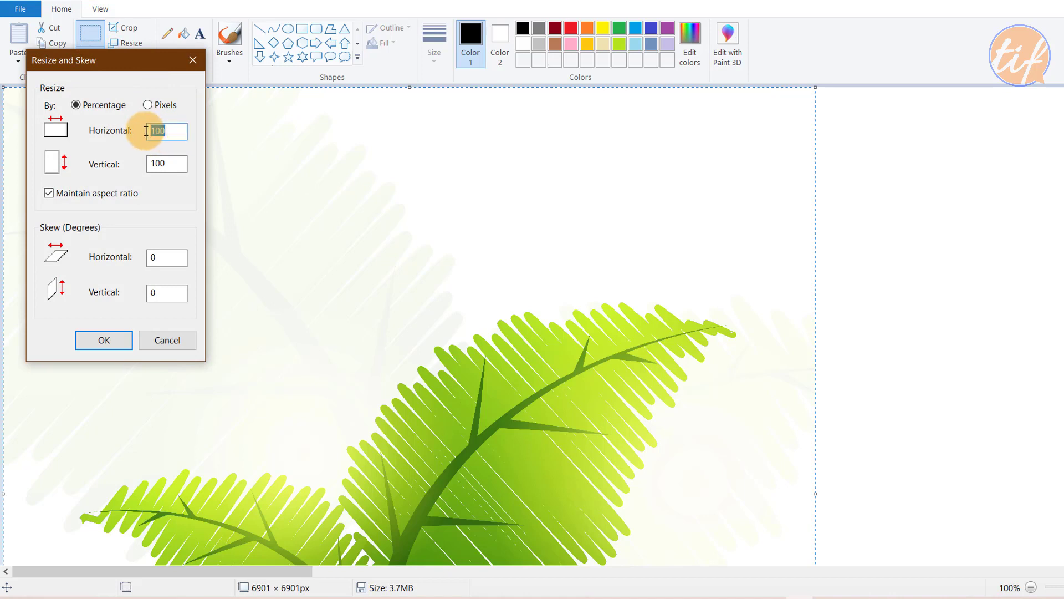
click(103, 340)
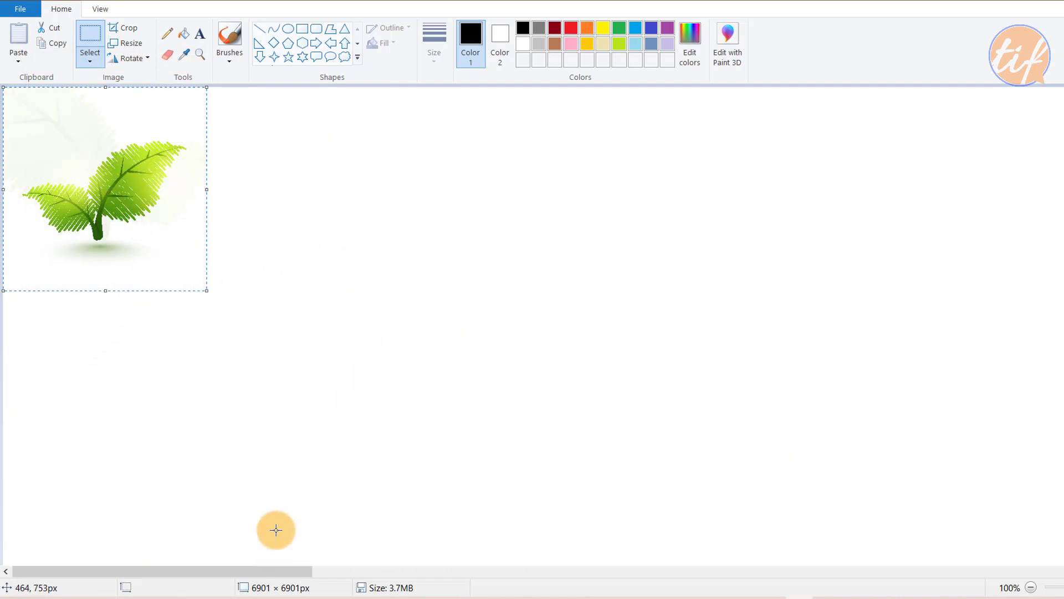
Step: Shrink the oversized canvas around the small leaf to about 349 × 300 px
drag(271, 570, 1058, 567)
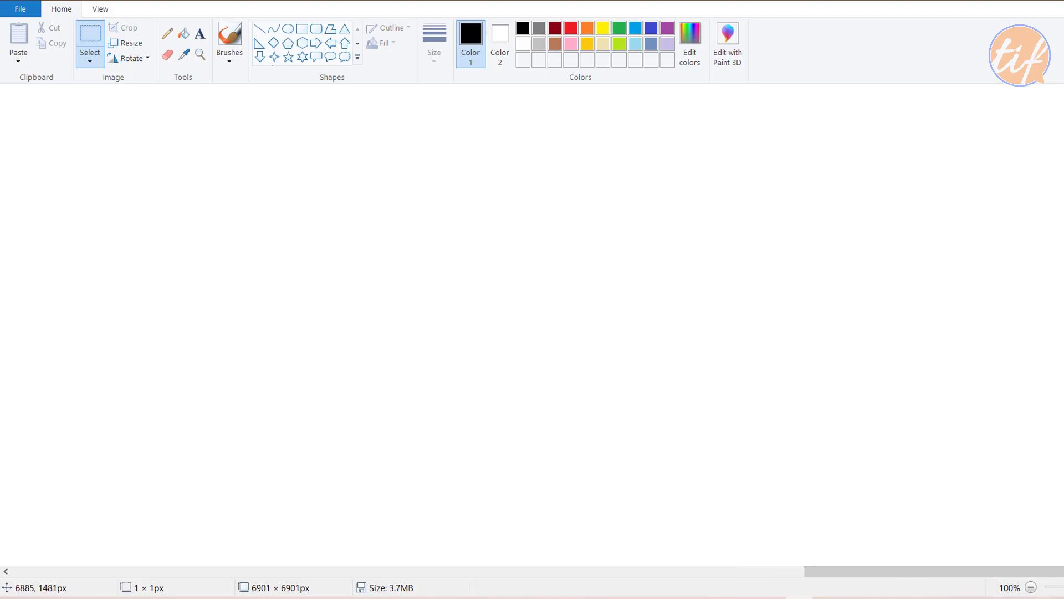
drag(1060, 327, 613, 340)
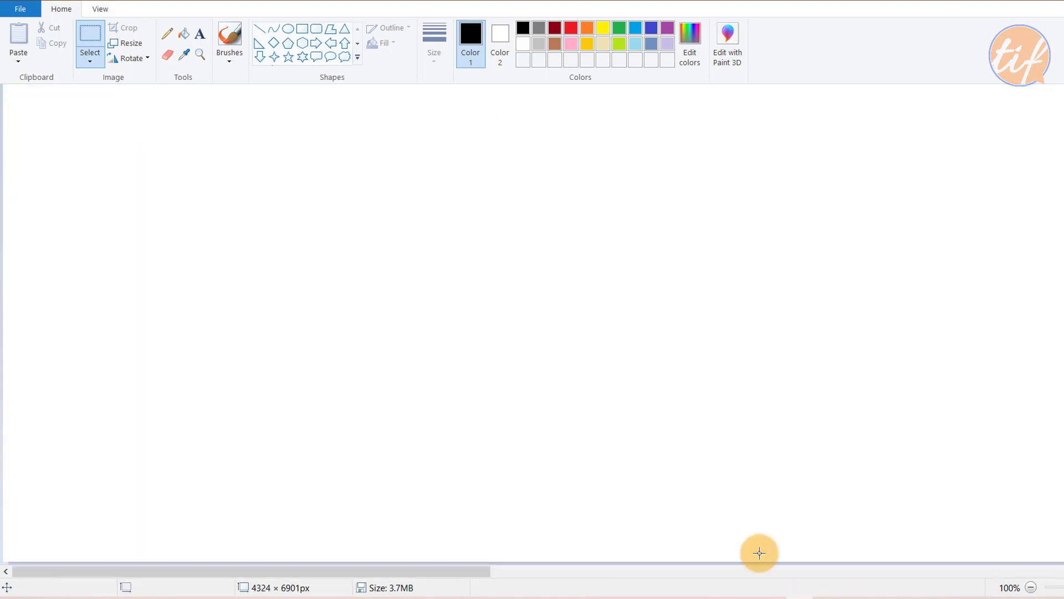
drag(366, 571, 621, 114)
drag(624, 563, 604, 105)
drag(624, 562, 604, 105)
drag(624, 562, 596, 95)
drag(329, 570, 946, 574)
drag(1063, 277, 237, 288)
drag(648, 278, 208, 308)
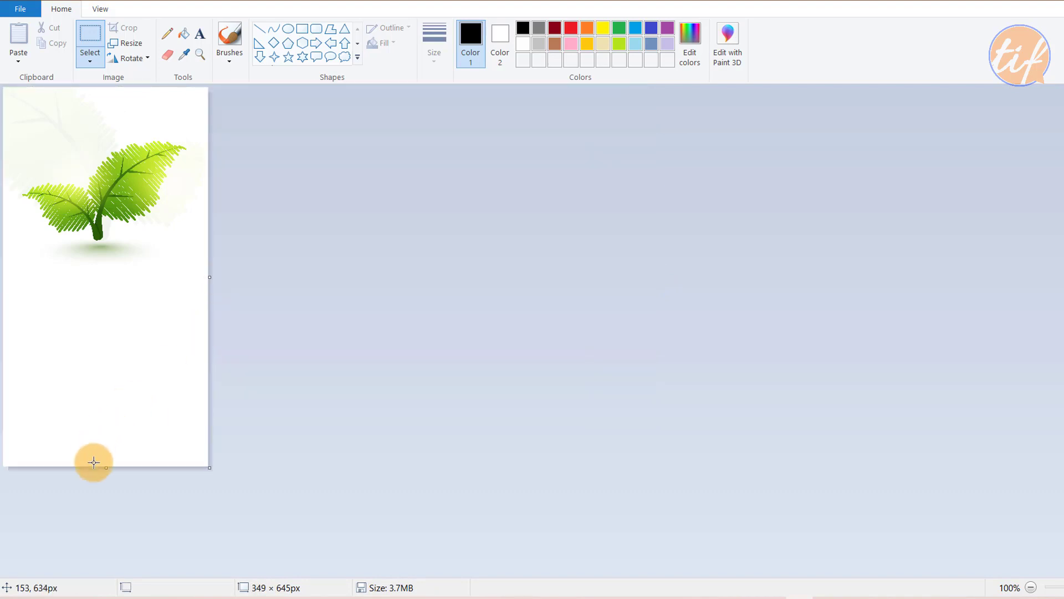
drag(110, 468, 86, 264)
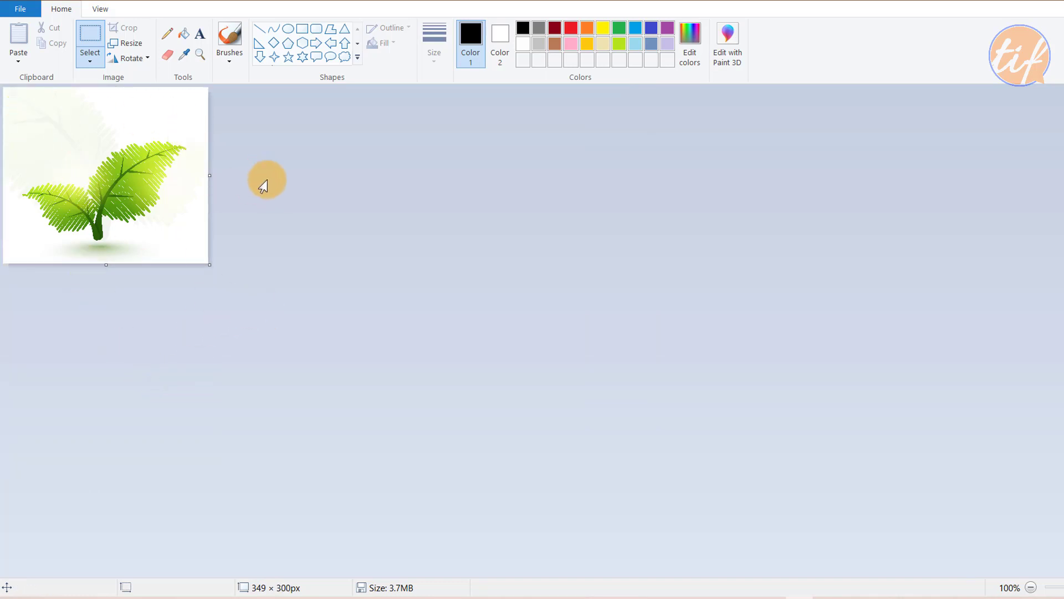
Step: Shift the leaf up and to the left on the canvas, trim the leftover white margin and save Leaf.jpg
drag(85, 183, 74, 146)
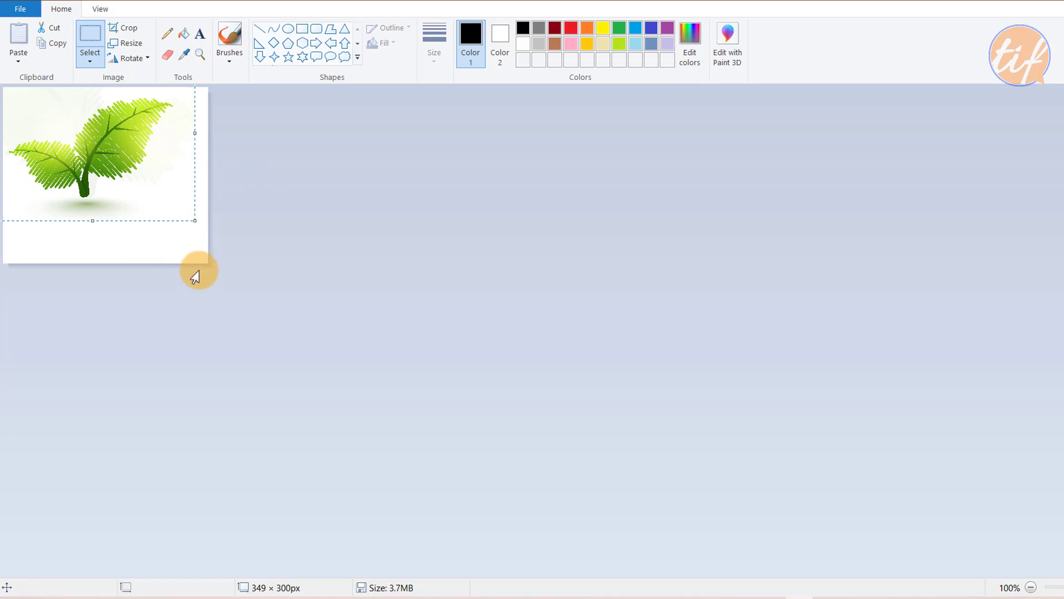
drag(211, 265, 188, 243)
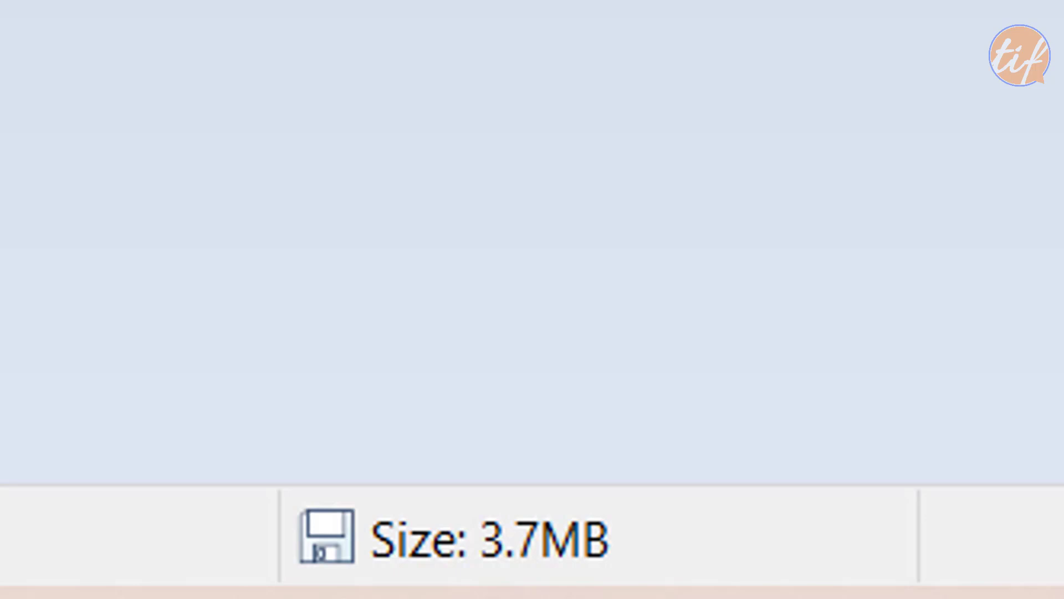
key(ctrl+s)
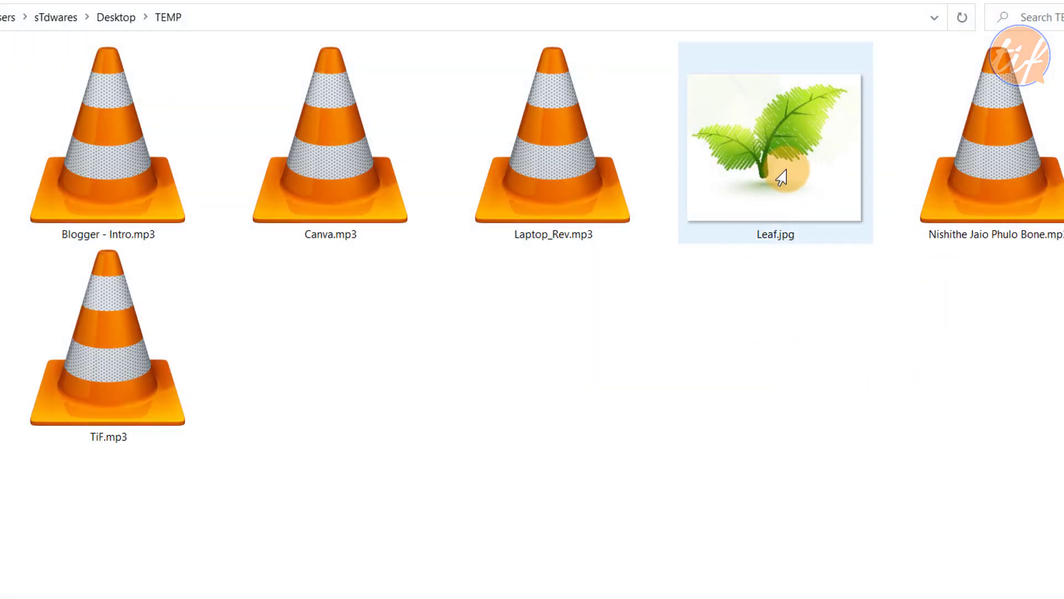
Step: In Blogger's settings, upload Leaf.jpg as the blog's custom favicon and save it
mouse_move(781, 178)
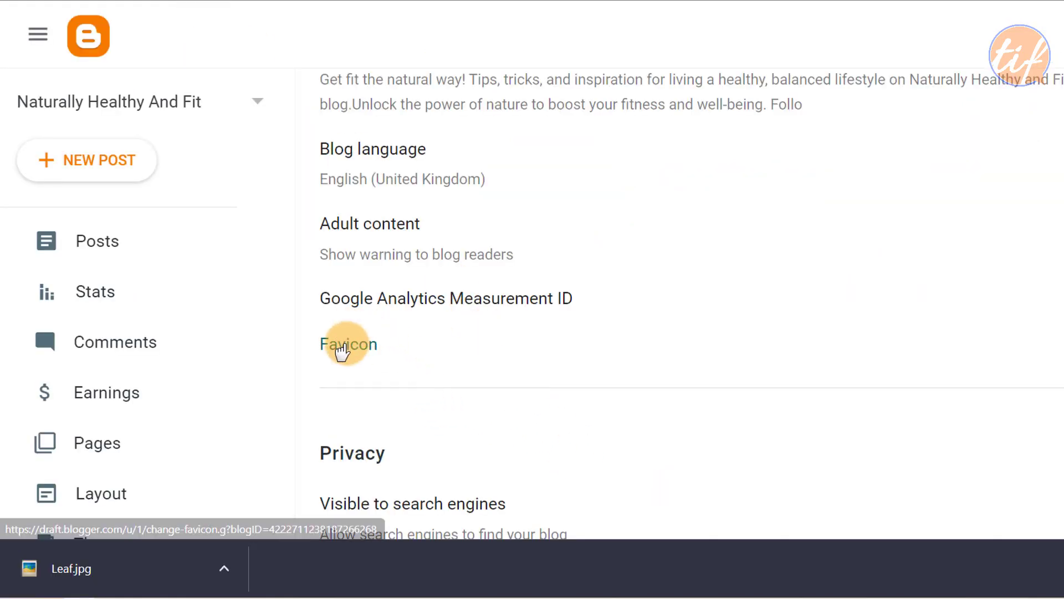
click(344, 346)
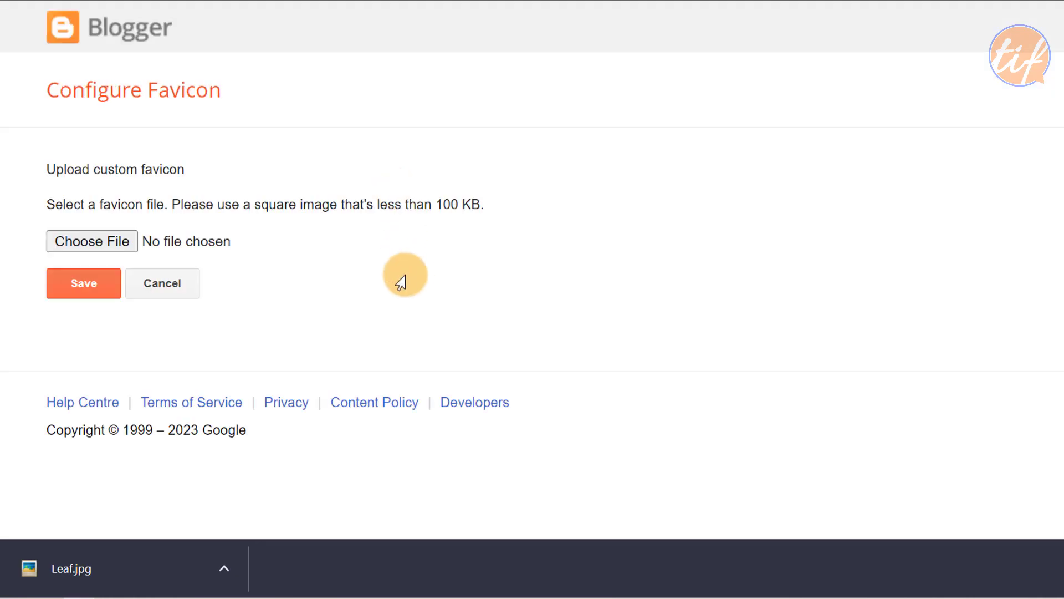
click(84, 242)
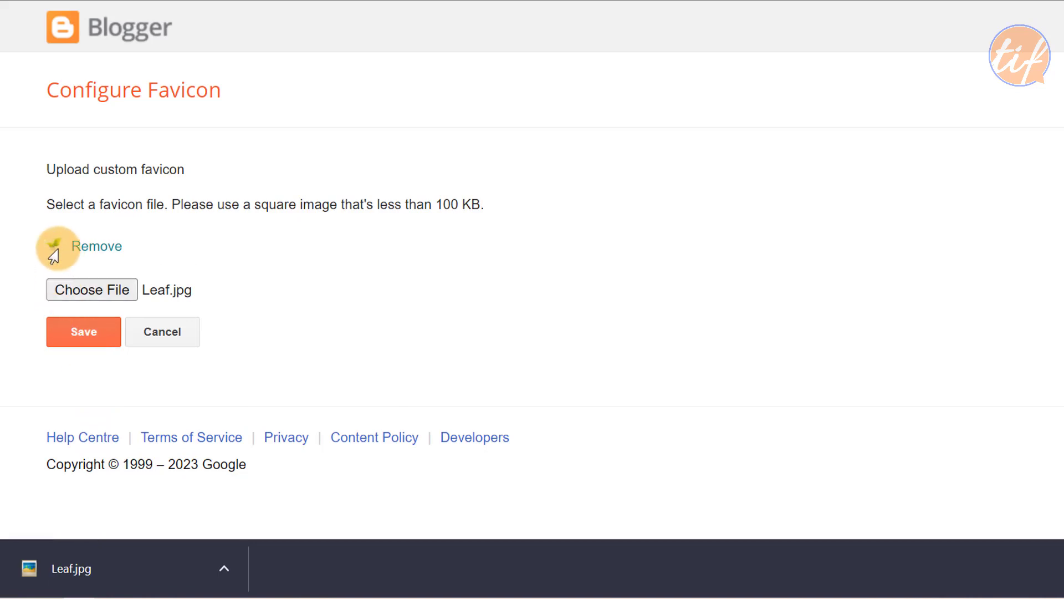
click(78, 333)
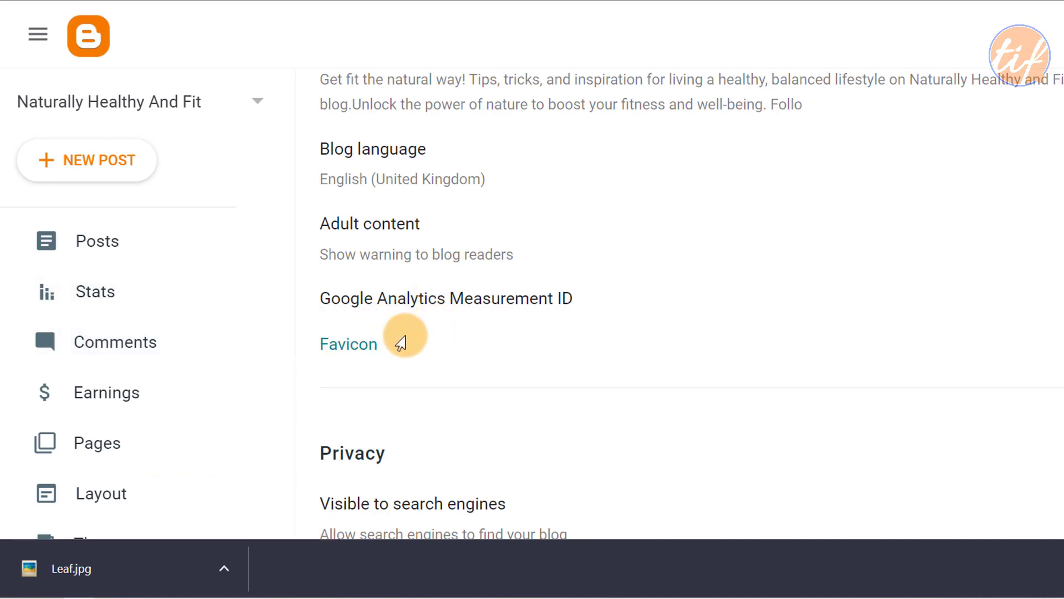
Step: Review the blog's Privacy, Publishing and HTTPS settings, including search engine visibility, blog address, custom domain and HTTPS redirect
scroll(570, 269, down, 3)
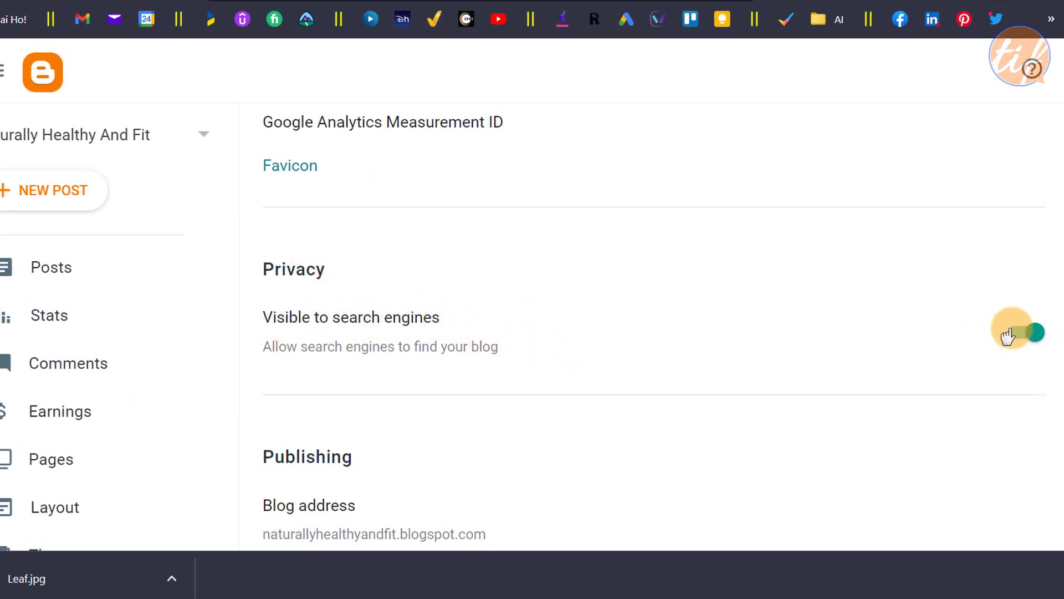
scroll(421, 327, down, 2)
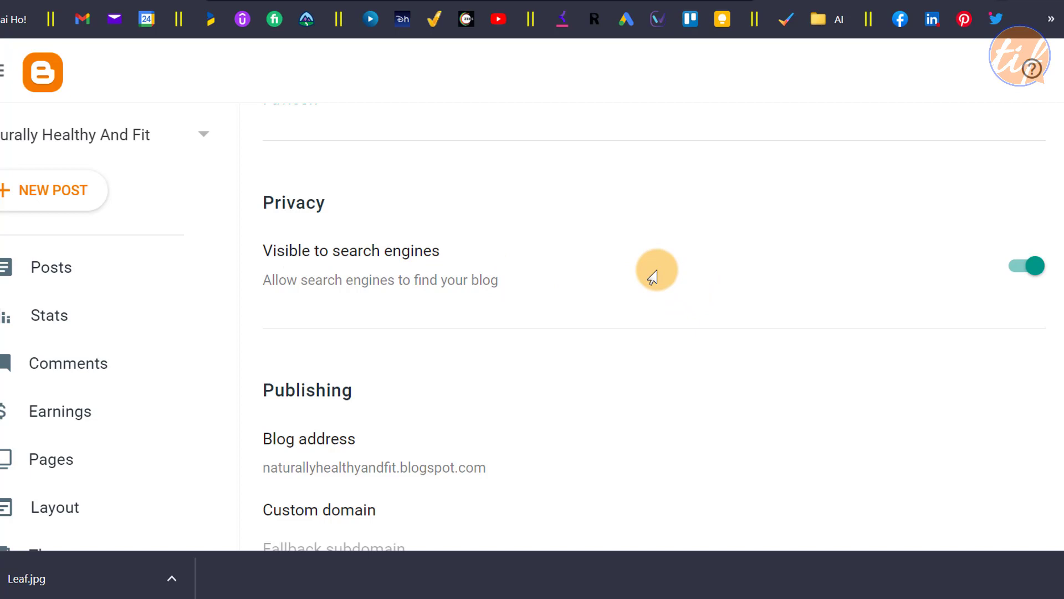
scroll(653, 271, down, 2)
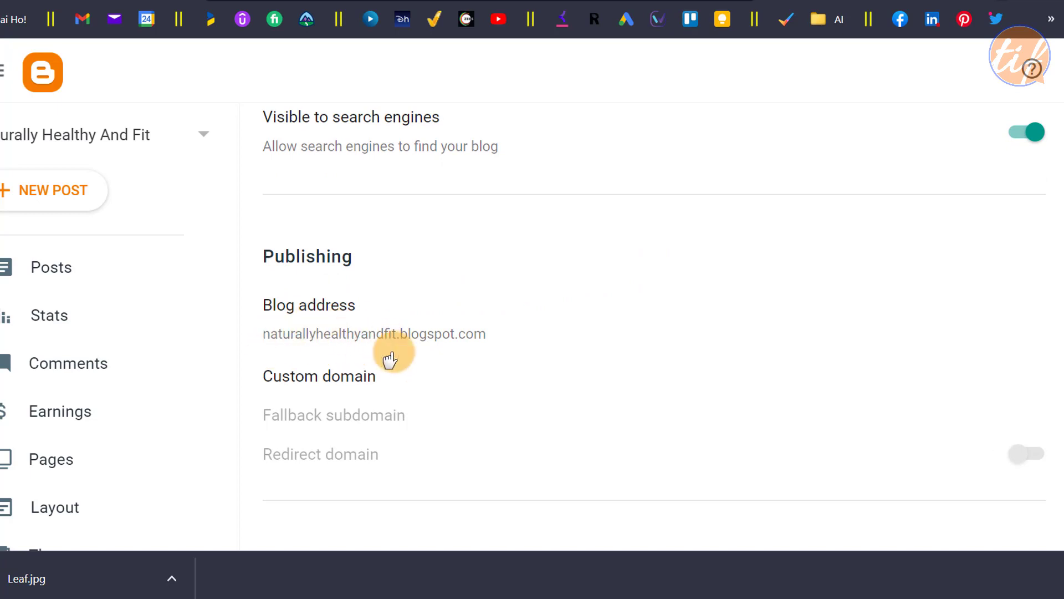
scroll(571, 347, down, 1)
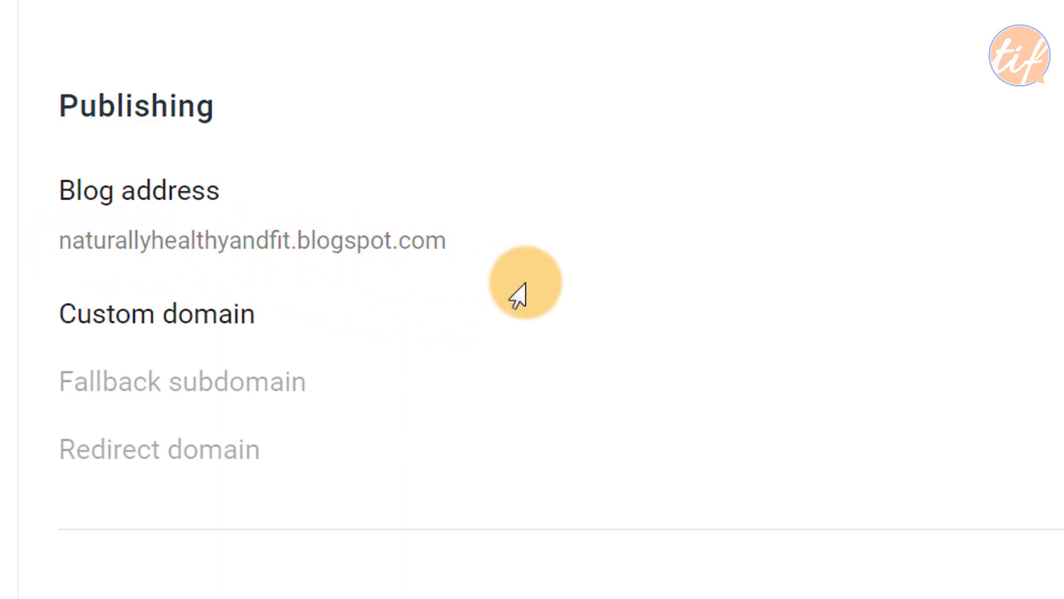
scroll(525, 282, down, 6)
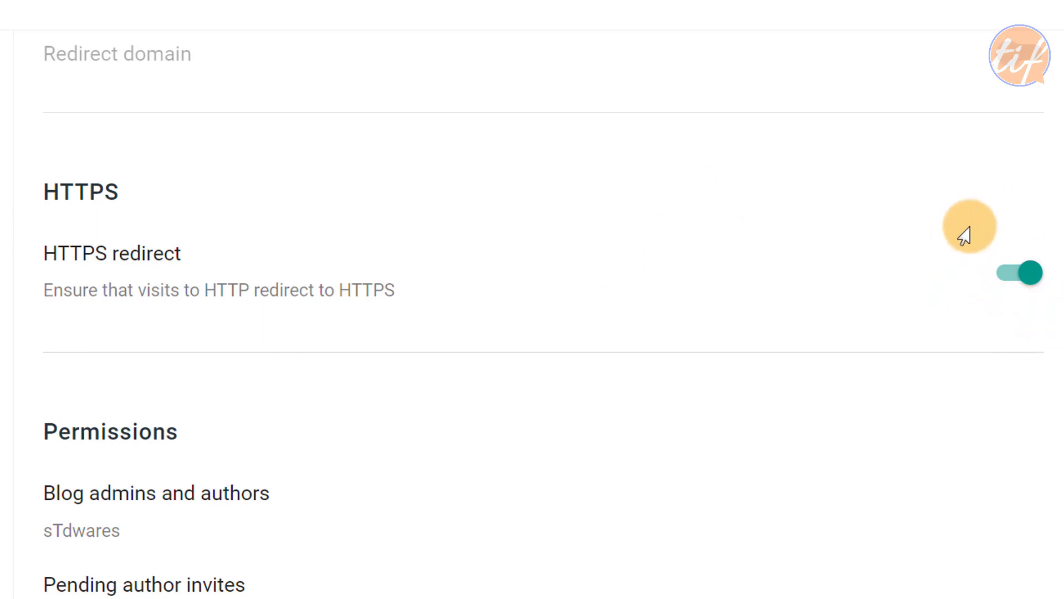
Step: Examine the pending author invites, the form for inviting more authors, and the blog admins and authors list under Permissions
scroll(783, 308, down, 3)
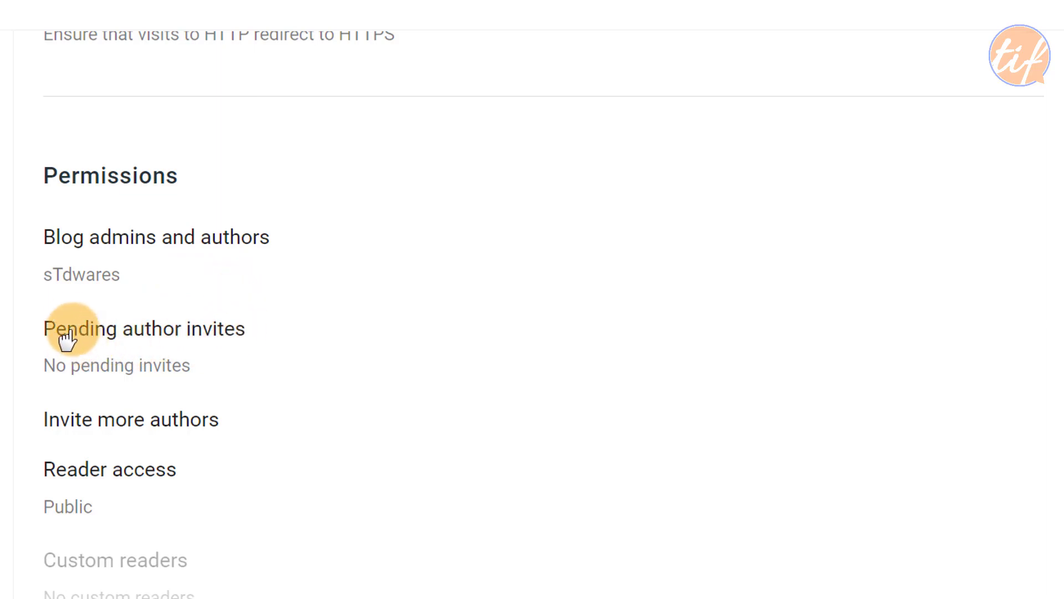
click(169, 345)
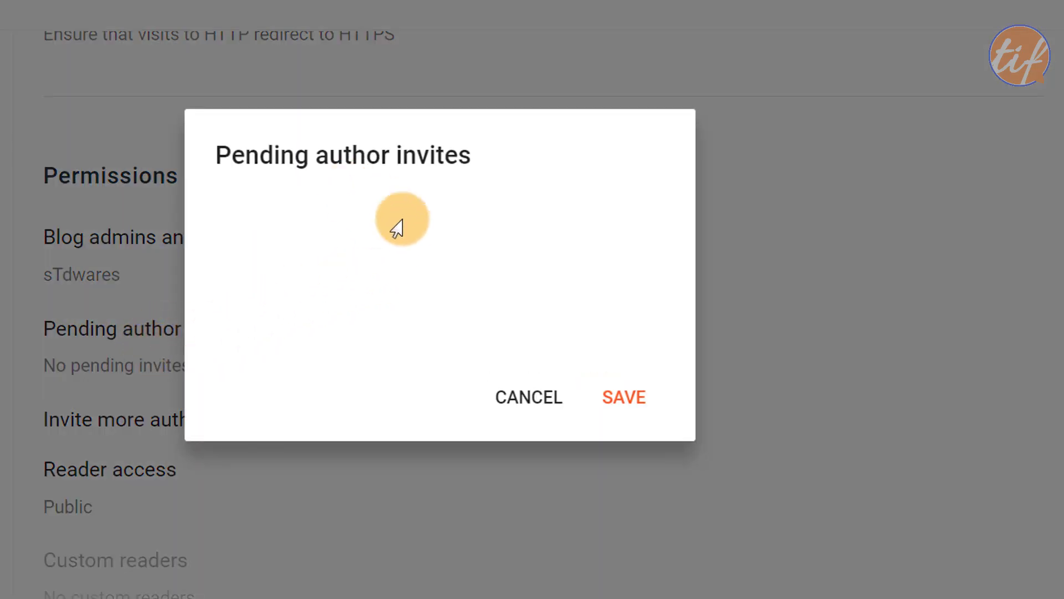
click(521, 403)
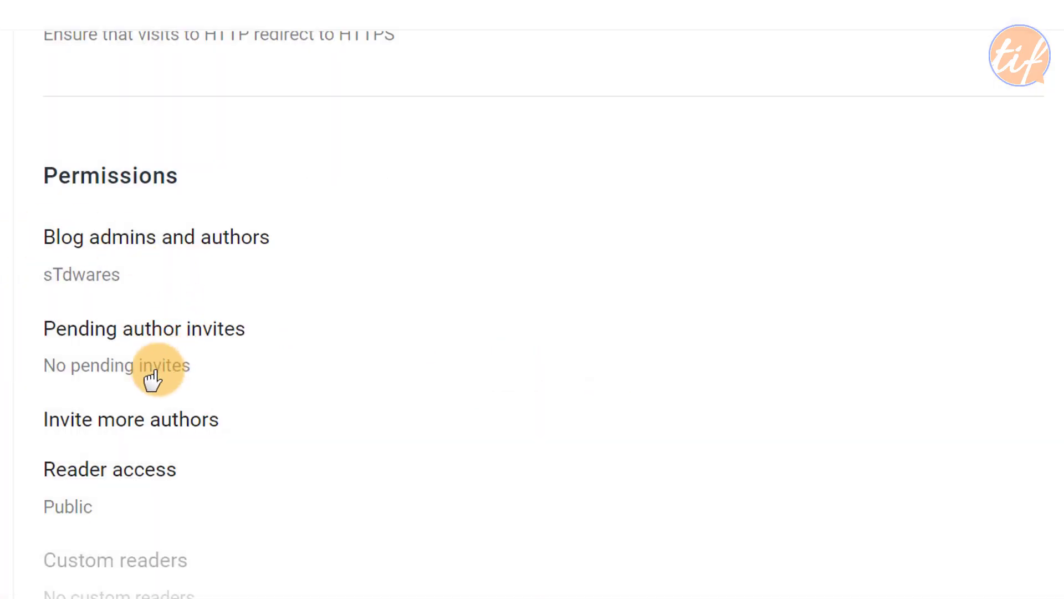
click(76, 429)
click(238, 251)
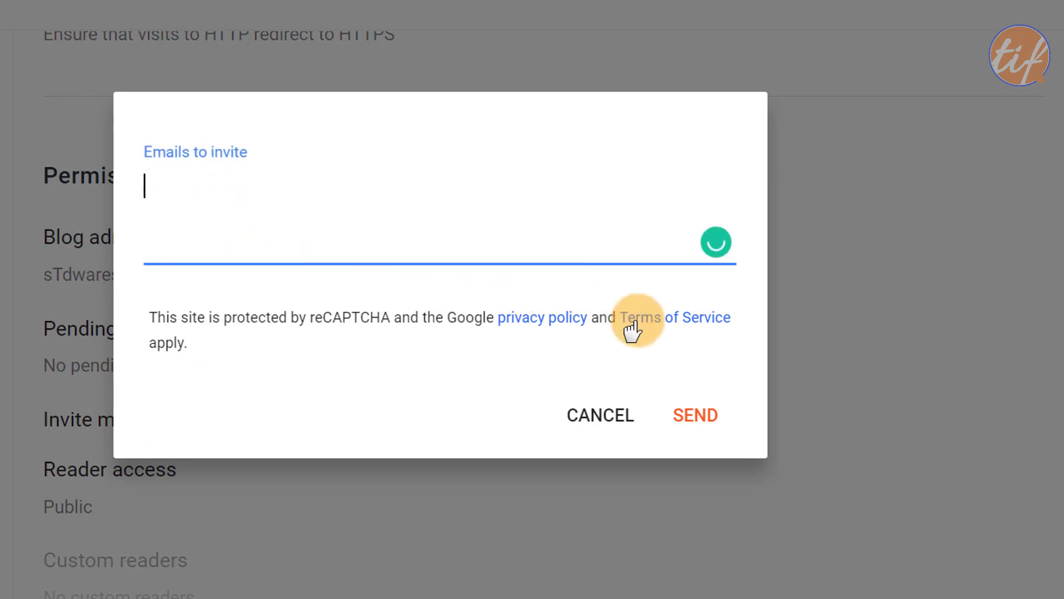
click(606, 421)
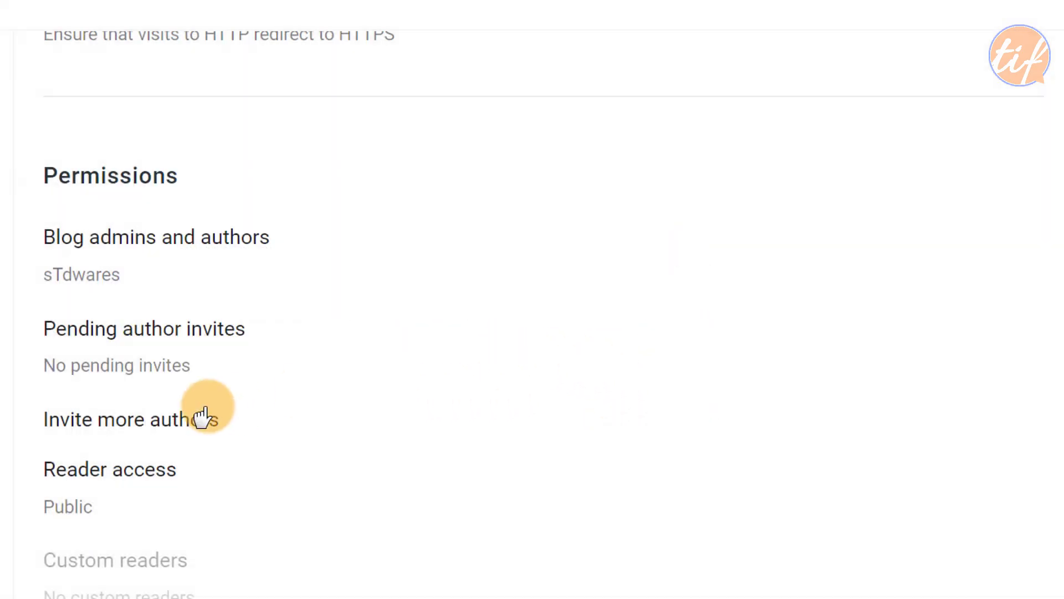
click(148, 359)
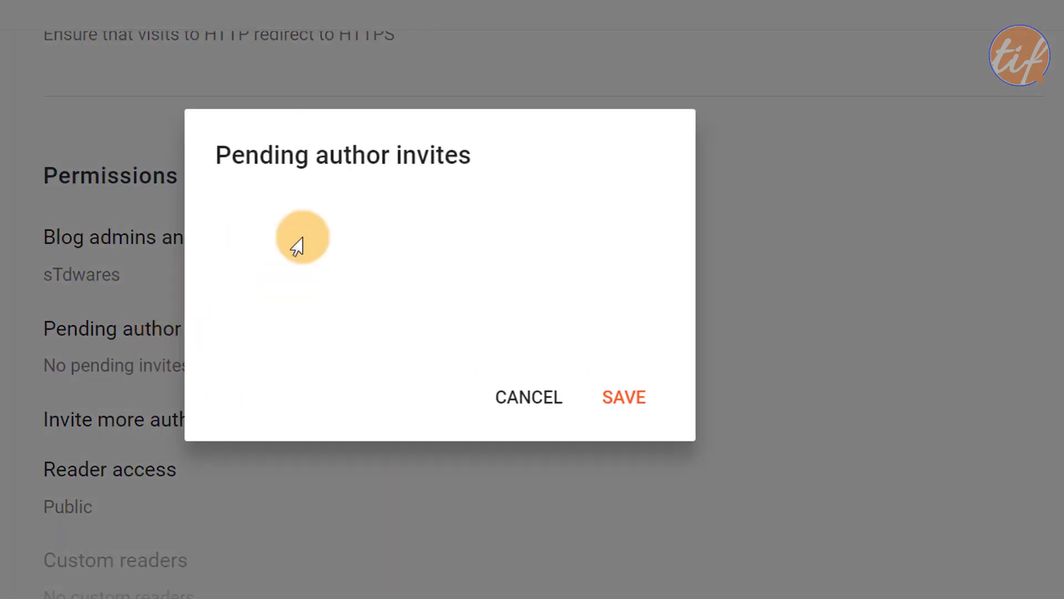
click(521, 397)
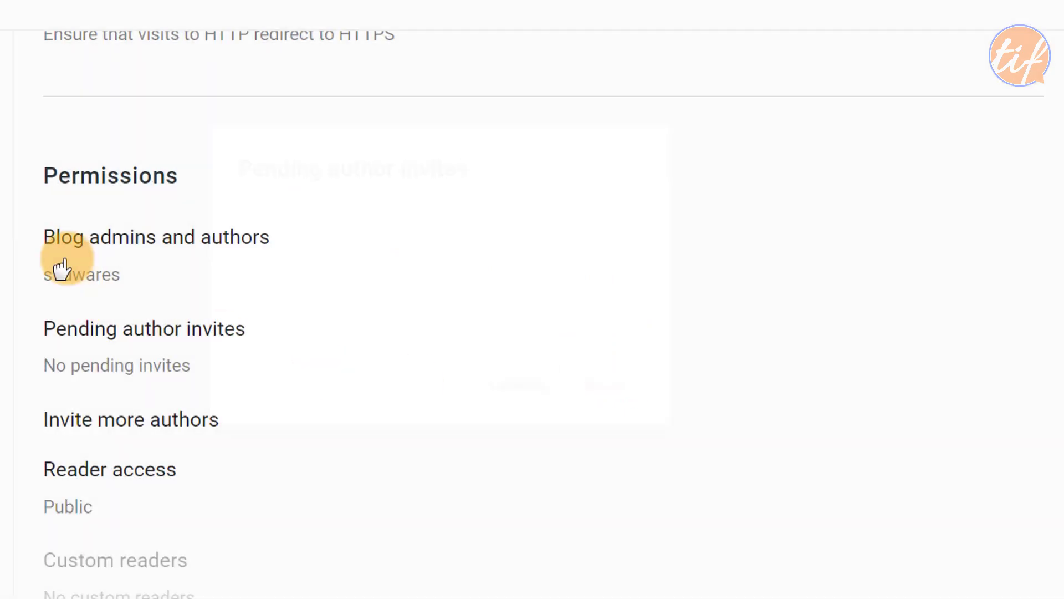
click(146, 251)
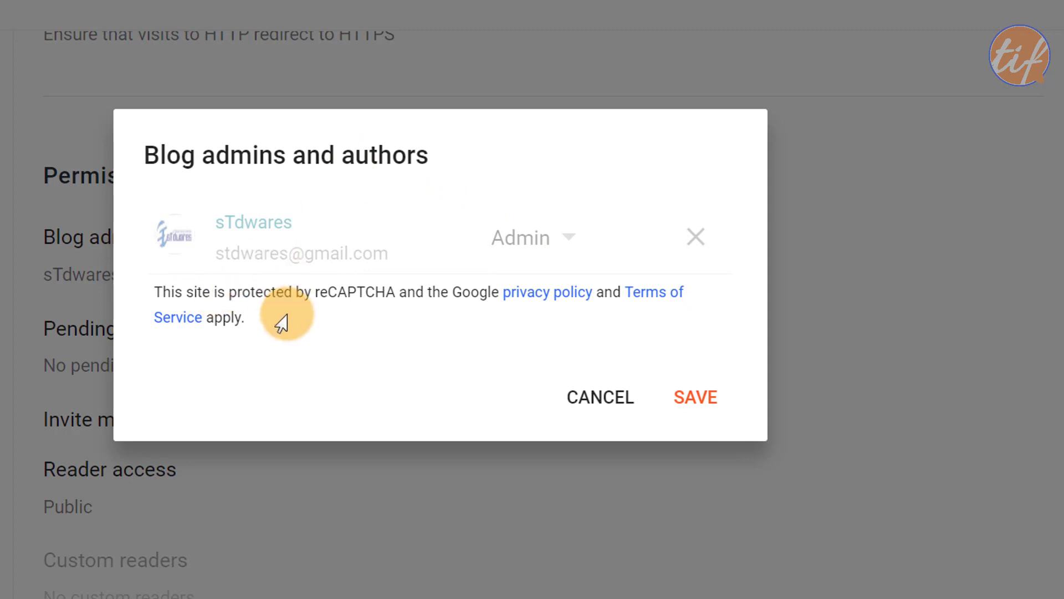
click(587, 395)
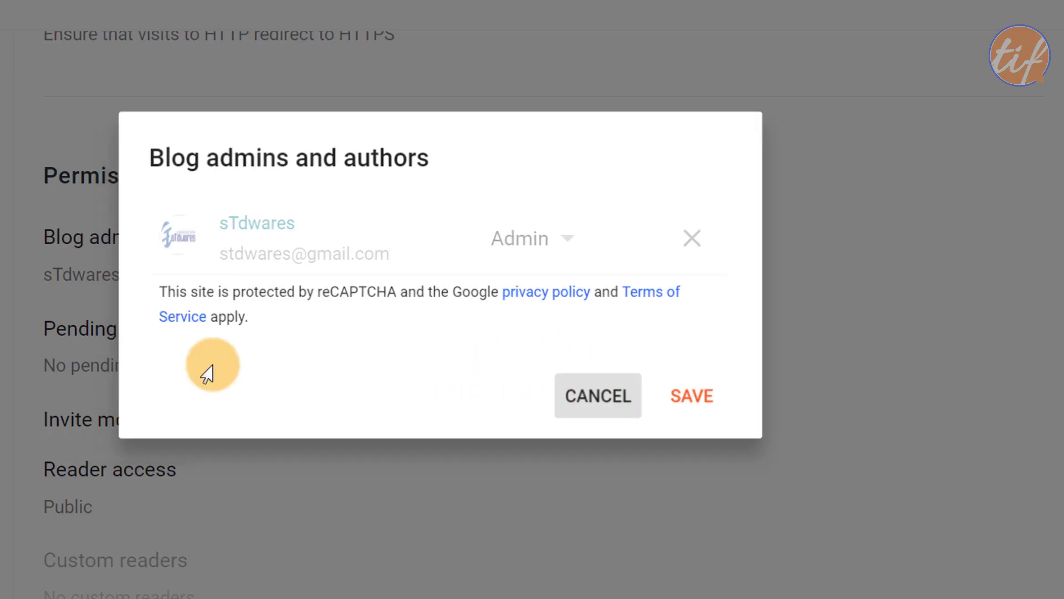
Step: Review the reader access and custom reader settings under Permissions and the options in the Posts section
scroll(259, 321, down, 3)
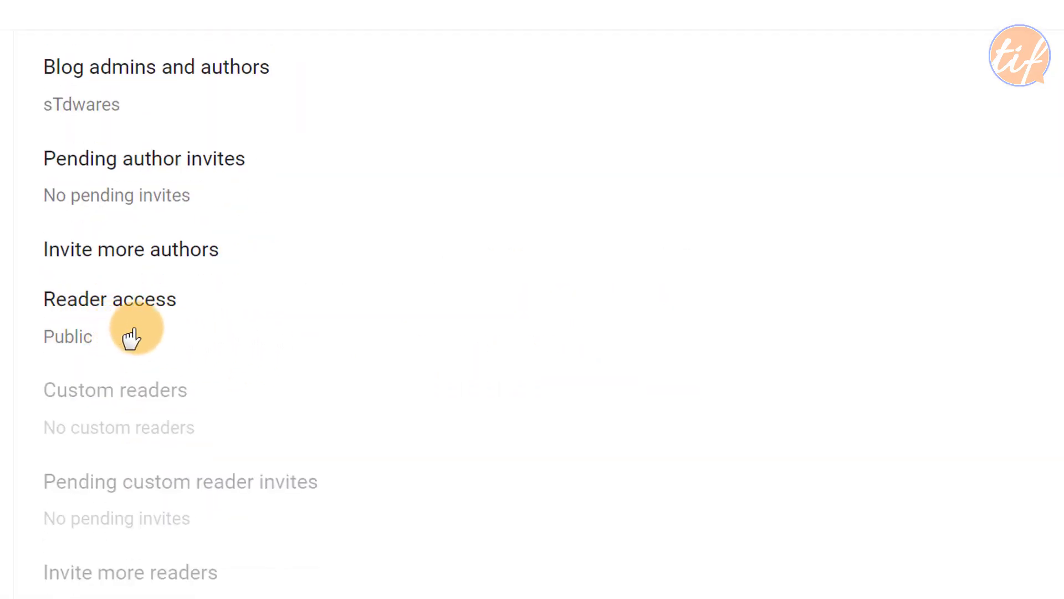
scroll(388, 311, down, 3)
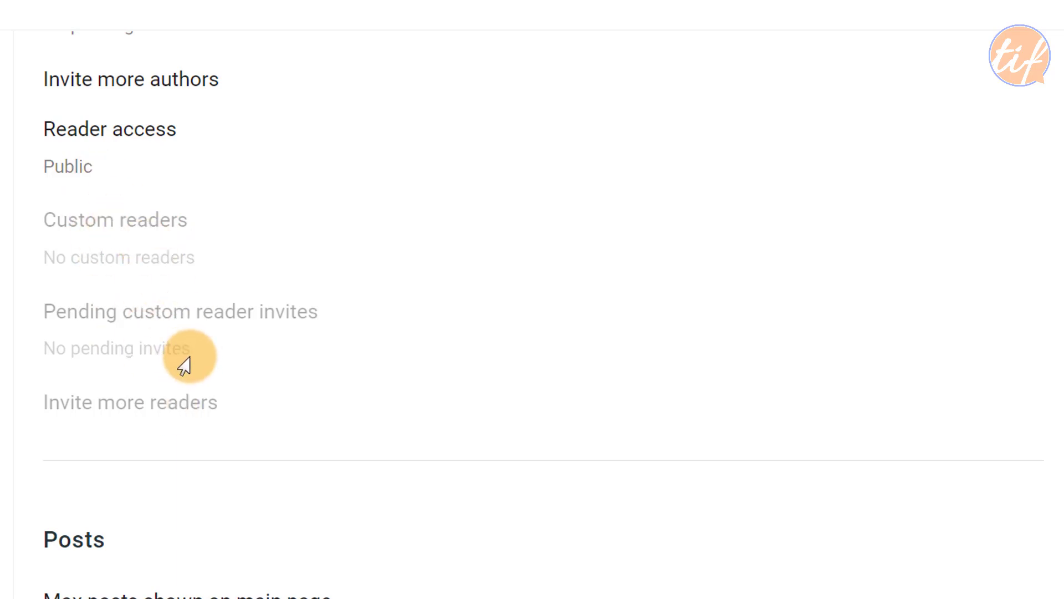
scroll(300, 372, down, 2)
scroll(305, 380, down, 5)
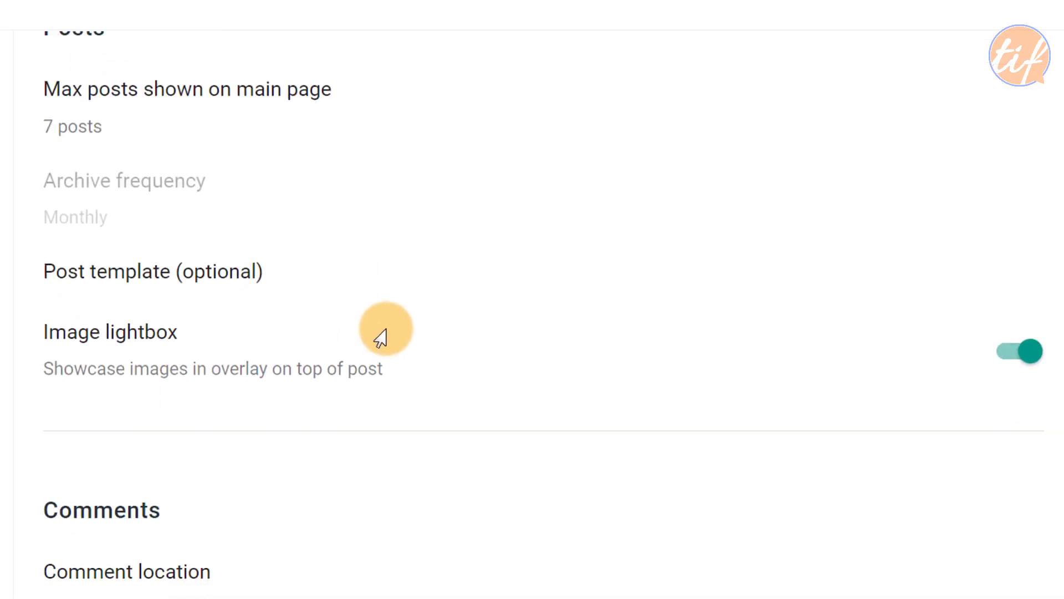
scroll(380, 338, up, 1)
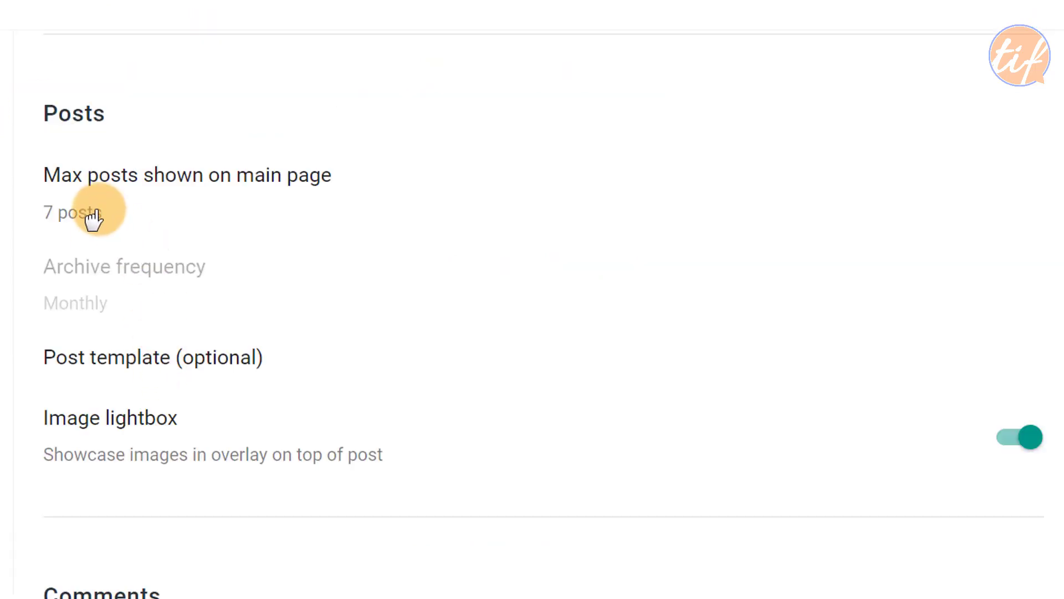
Step: Try 27 as the maximum number of posts shown on the main page and discard the change
click(147, 200)
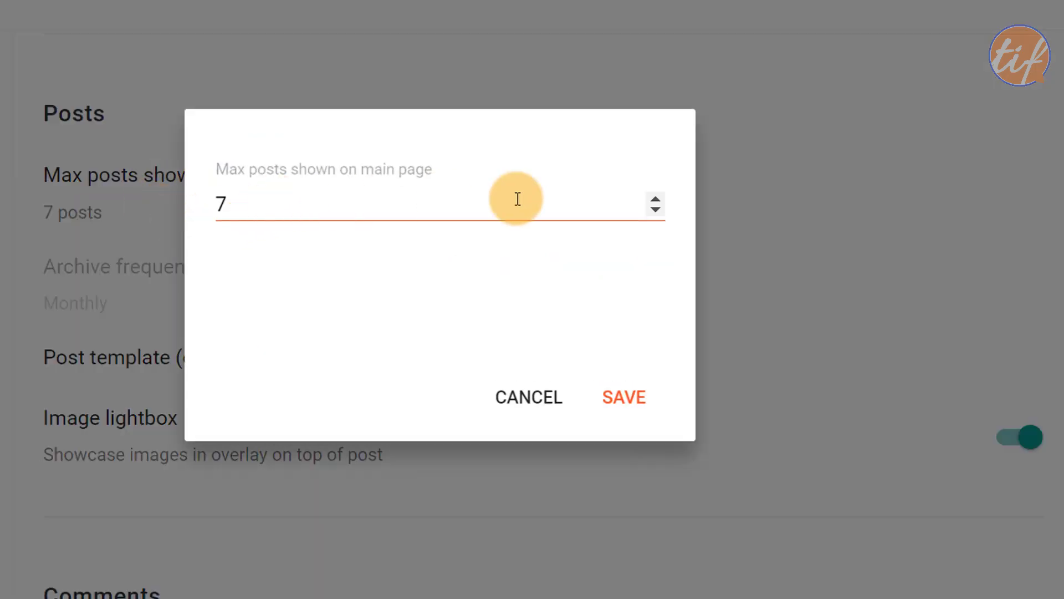
click(653, 198)
click(653, 198)
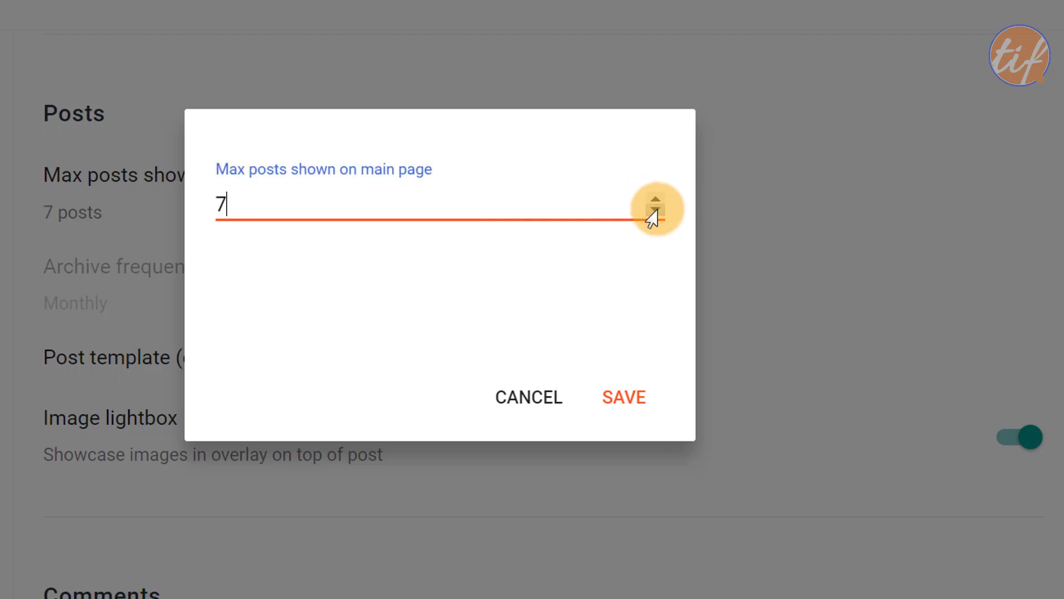
drag(223, 210, 185, 214)
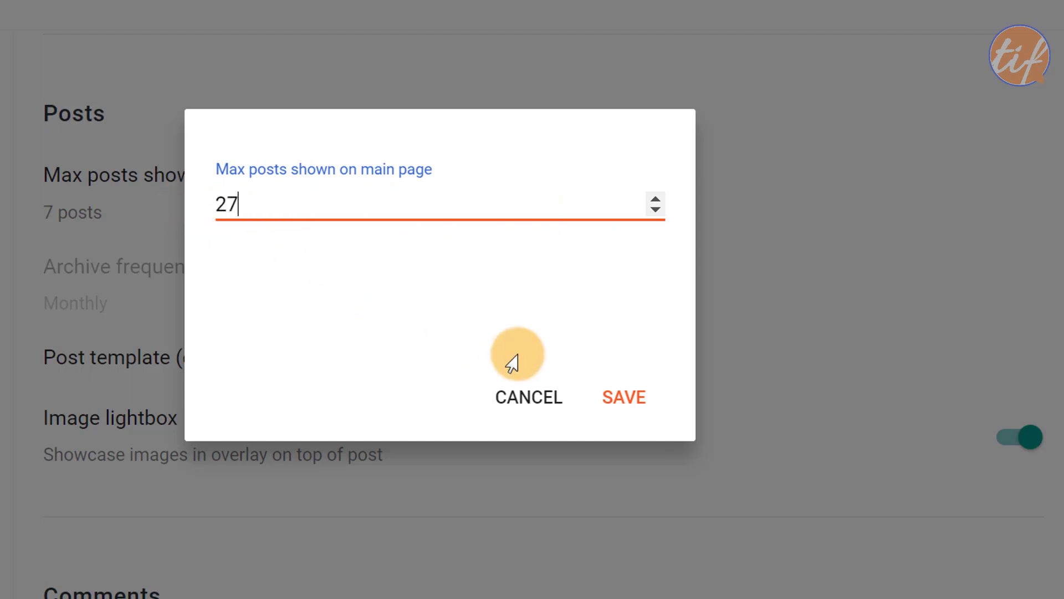
click(521, 405)
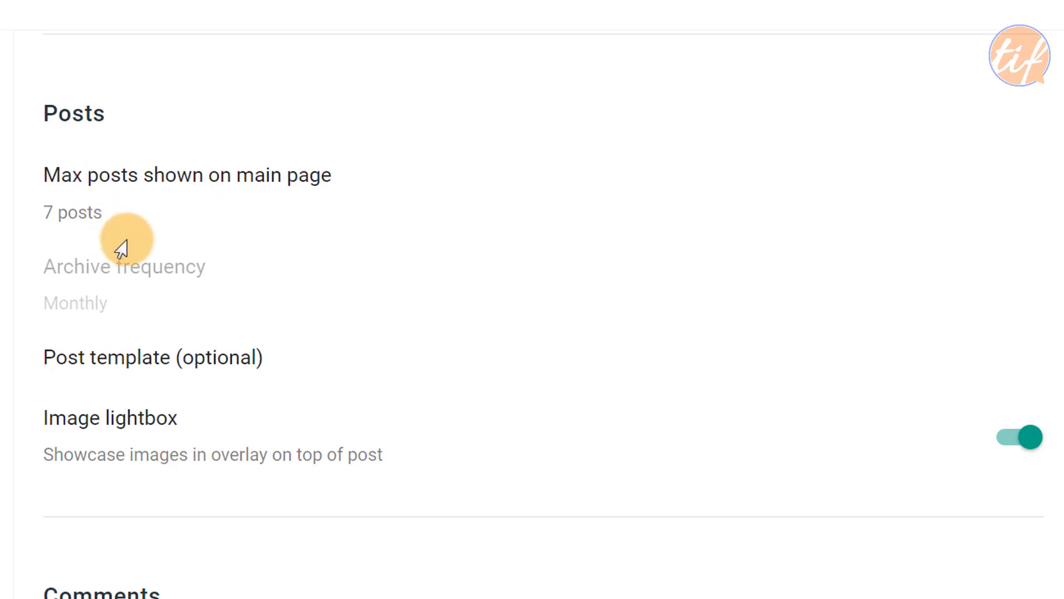
Step: Set the post template to "Thanks for reading my blog. Please leave a comment below." and save it
scroll(383, 282, down, 2)
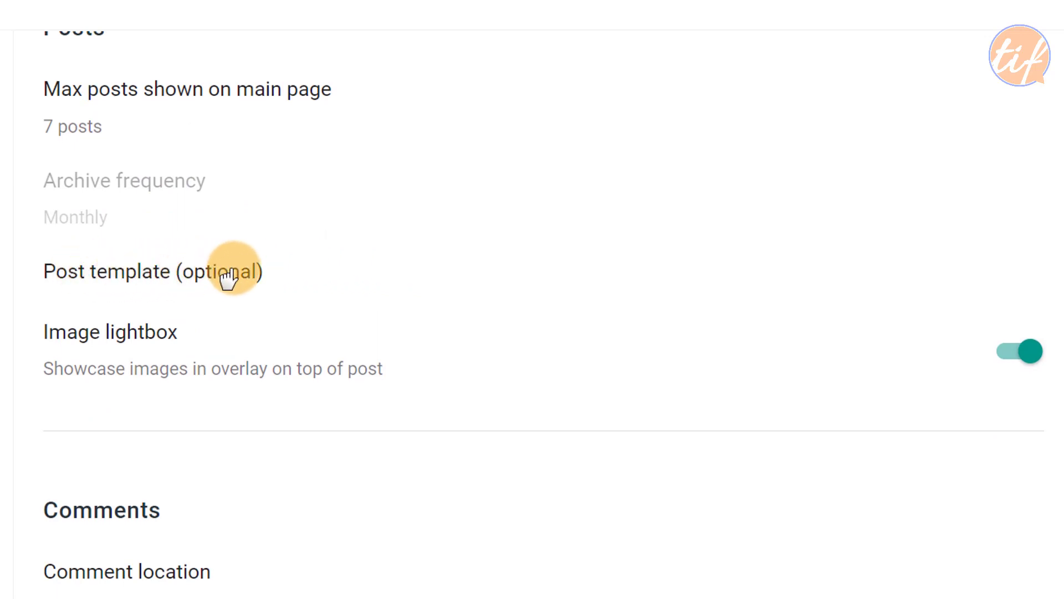
click(145, 281)
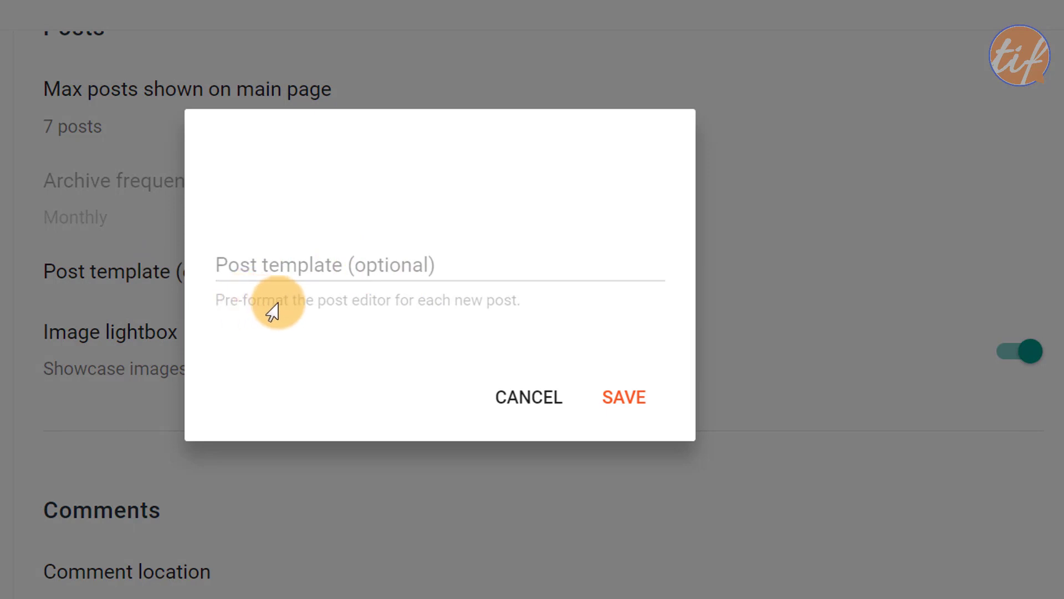
click(261, 269)
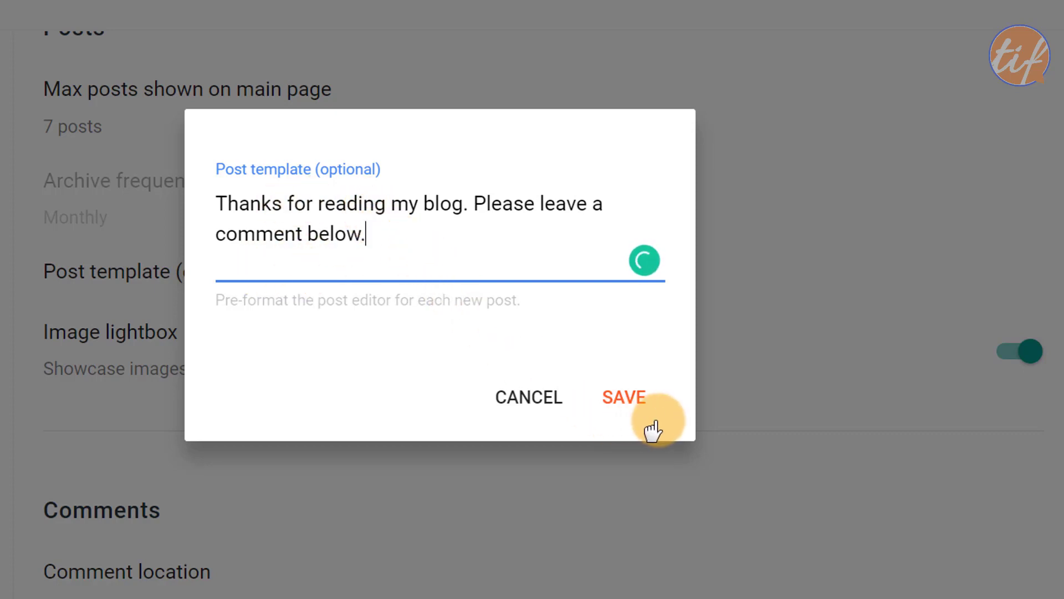
click(624, 399)
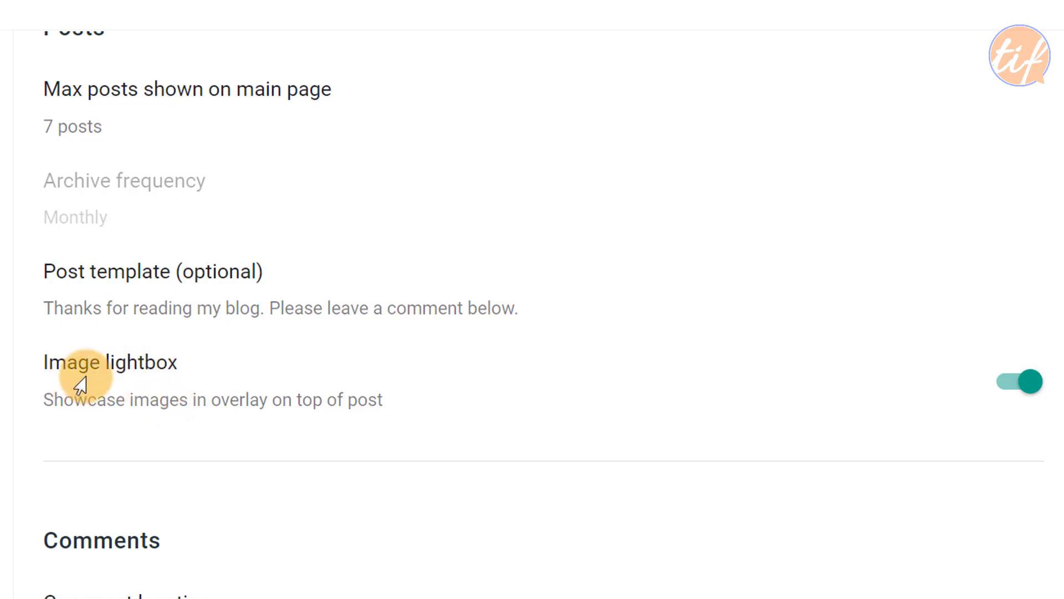
Step: Examine the Image lightbox setting and its description in the Posts section
scroll(91, 372, down, 1)
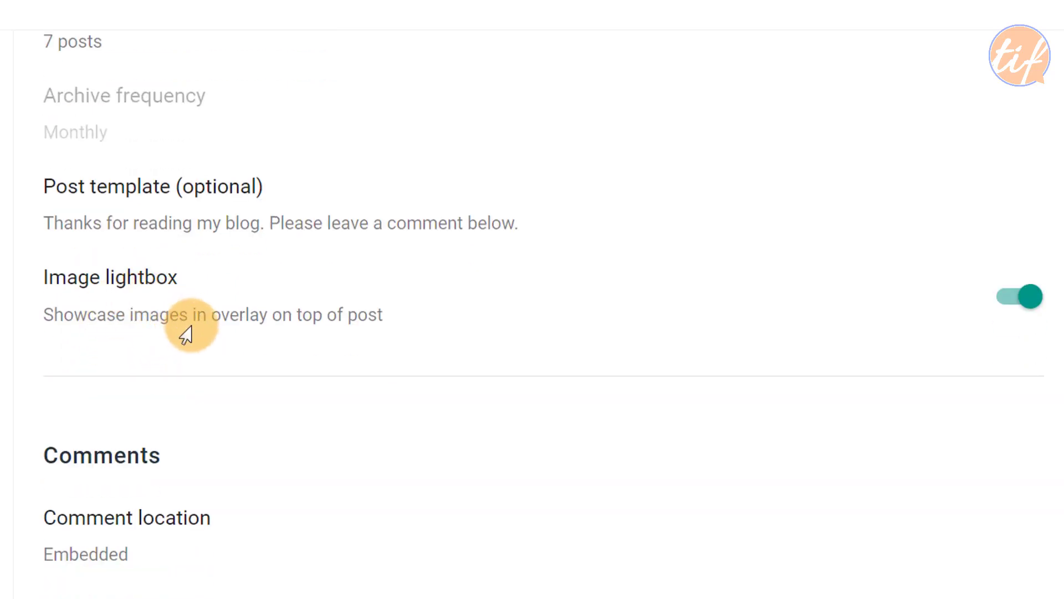
drag(178, 316, 382, 309)
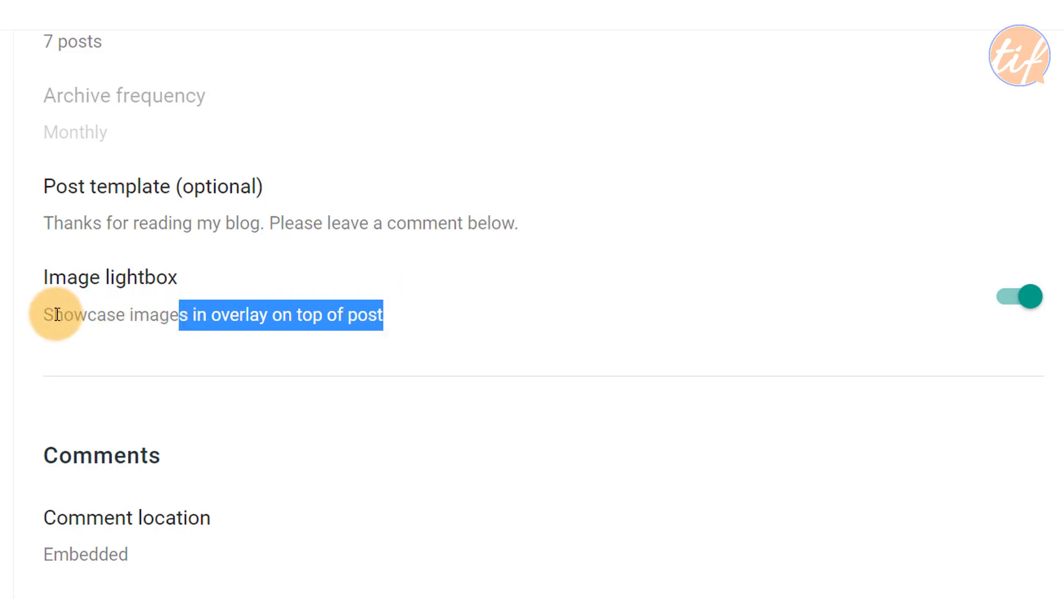
drag(49, 314, 382, 316)
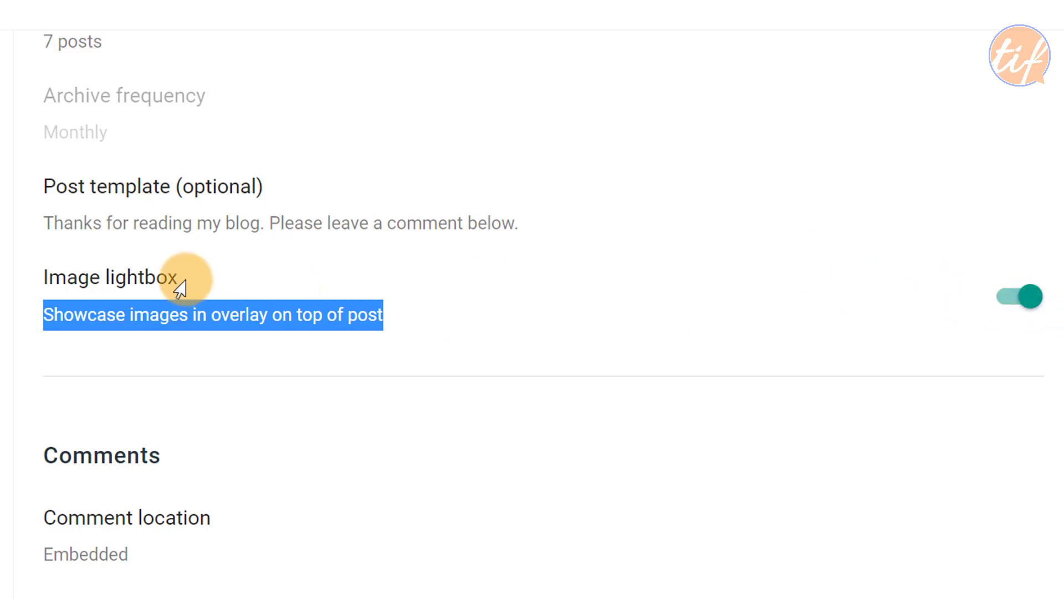
Step: In the Comments settings, keep commenting limited to Users with Google Accounts and save the choice
scroll(843, 299, down, 6)
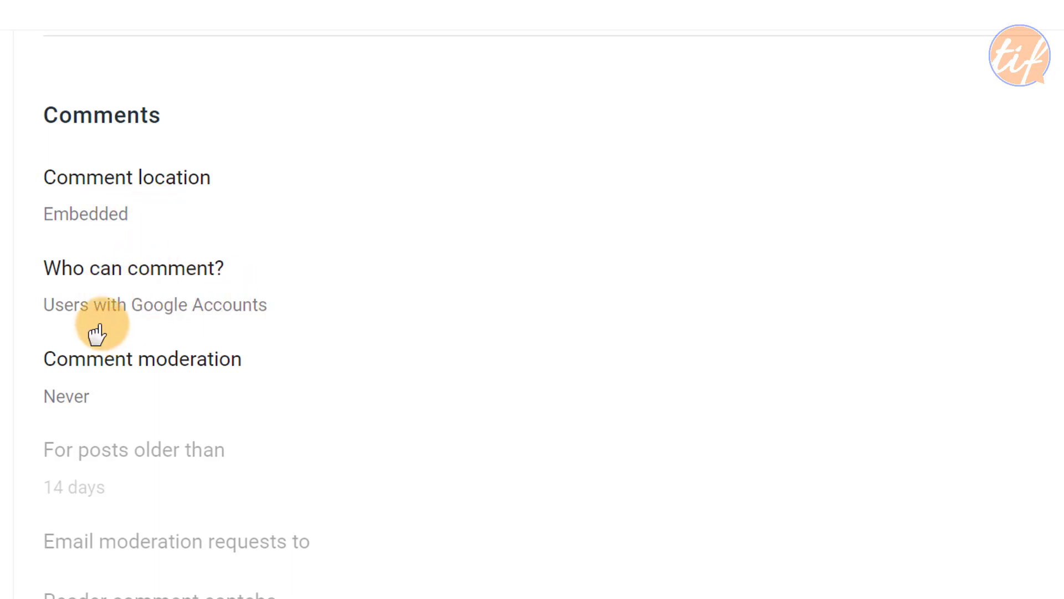
scroll(327, 289, down, 2)
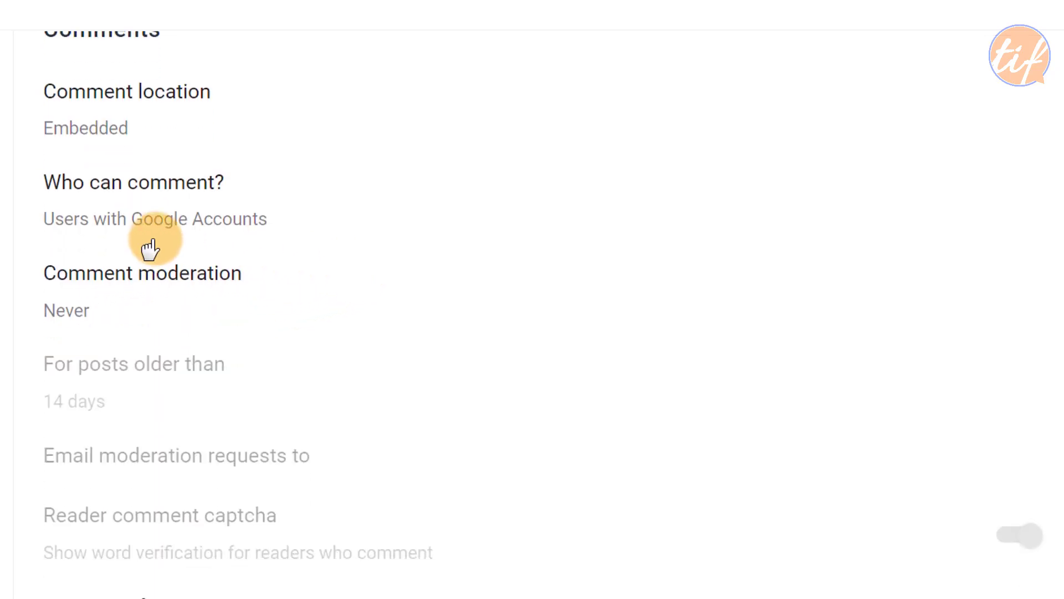
click(162, 222)
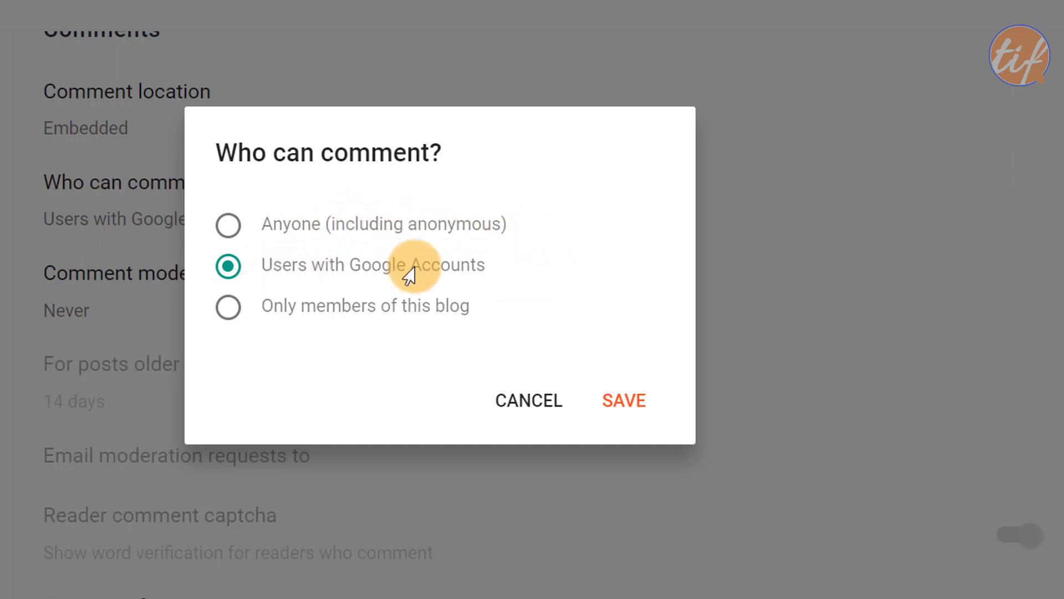
click(623, 401)
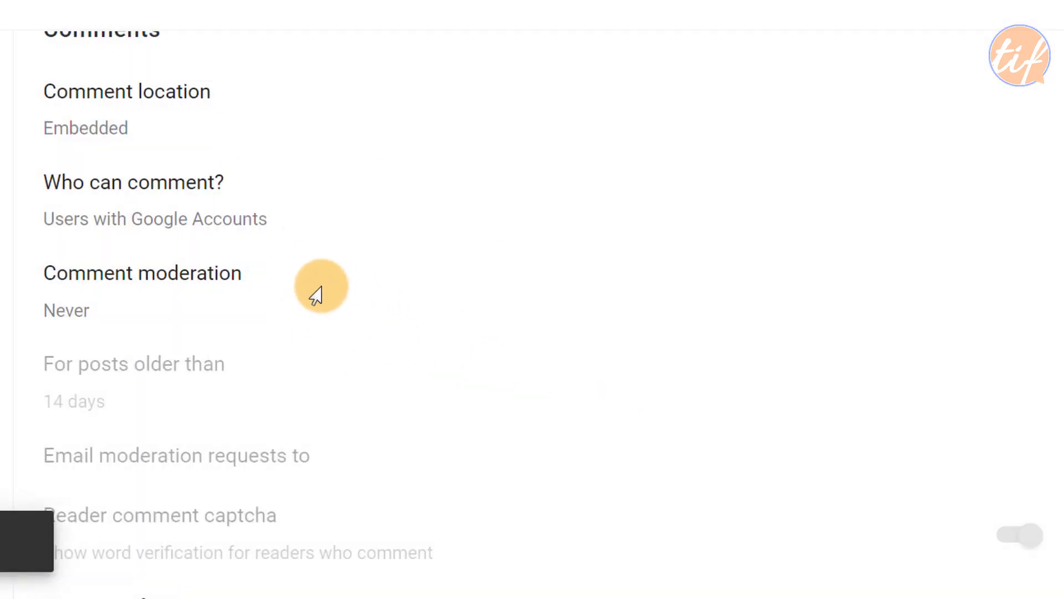
Step: Set comment moderation to Always and save it
click(109, 285)
click(227, 226)
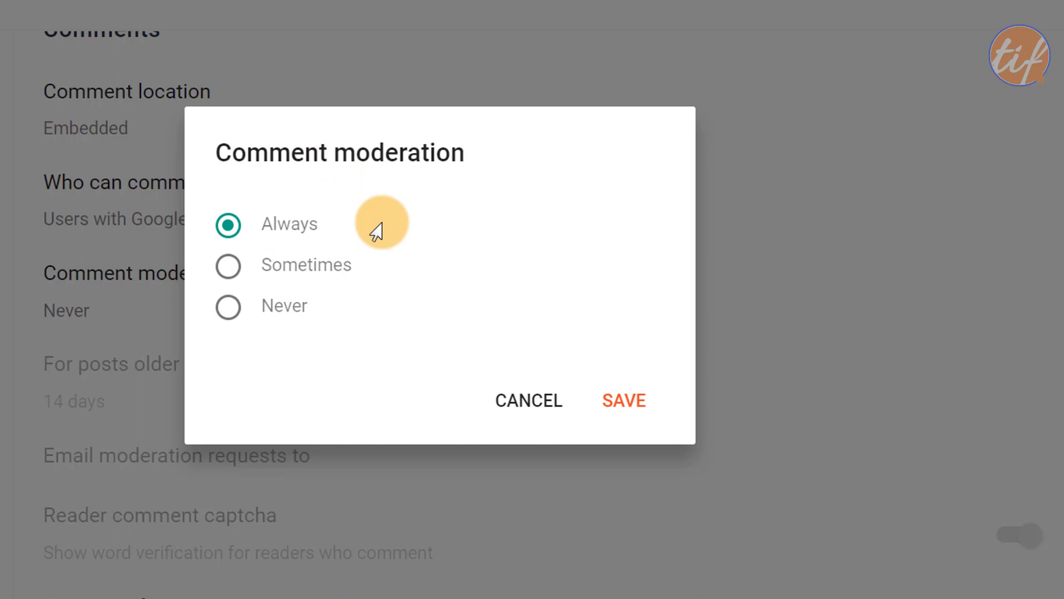
click(621, 409)
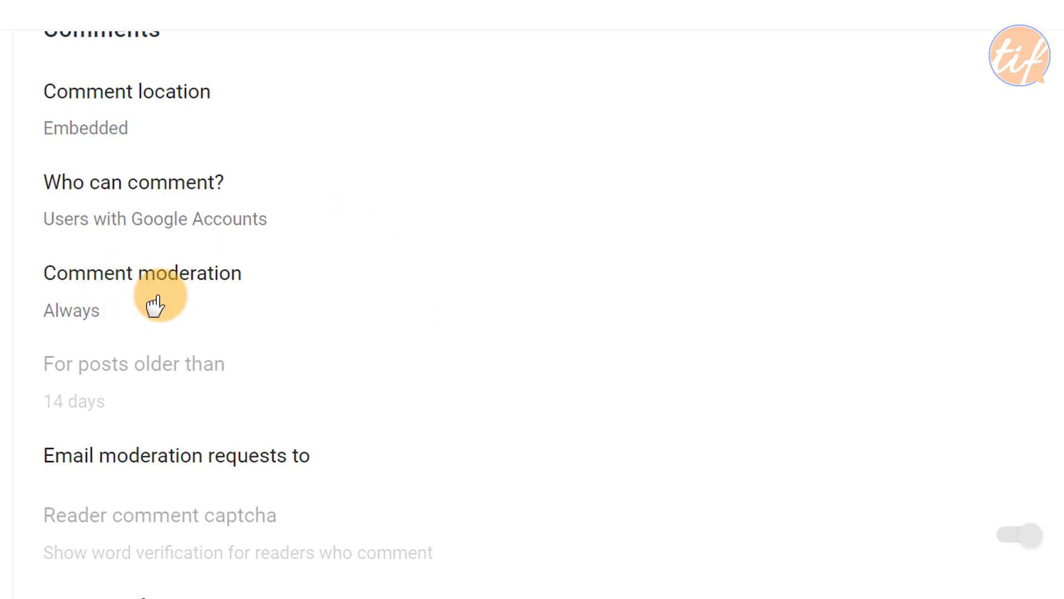
Step: Look at the email entry for moderation requests in the Comments settings and close it without entering an address
scroll(509, 292, down, 1)
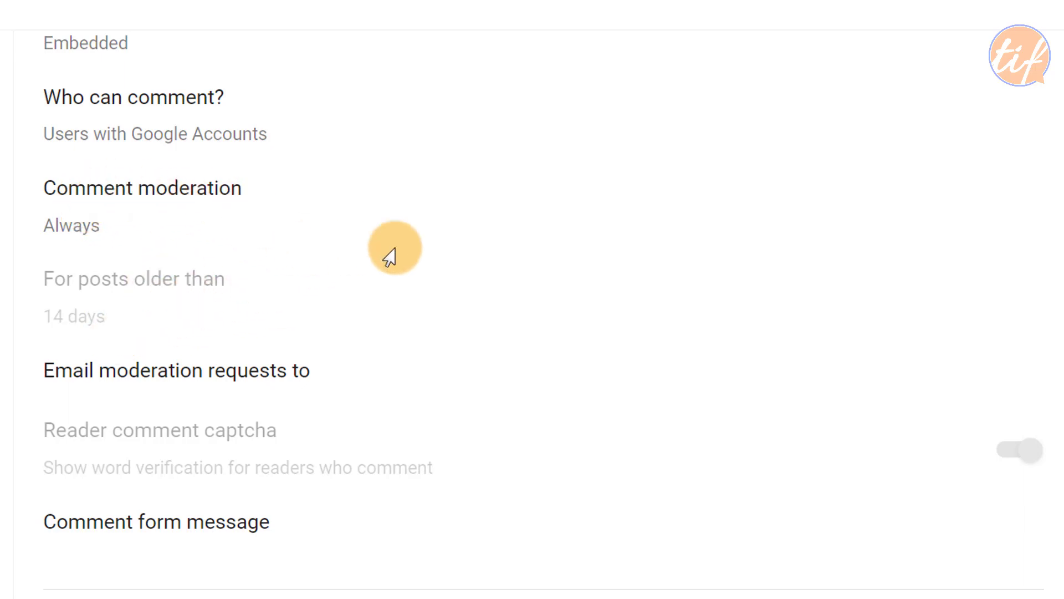
scroll(432, 243, down, 3)
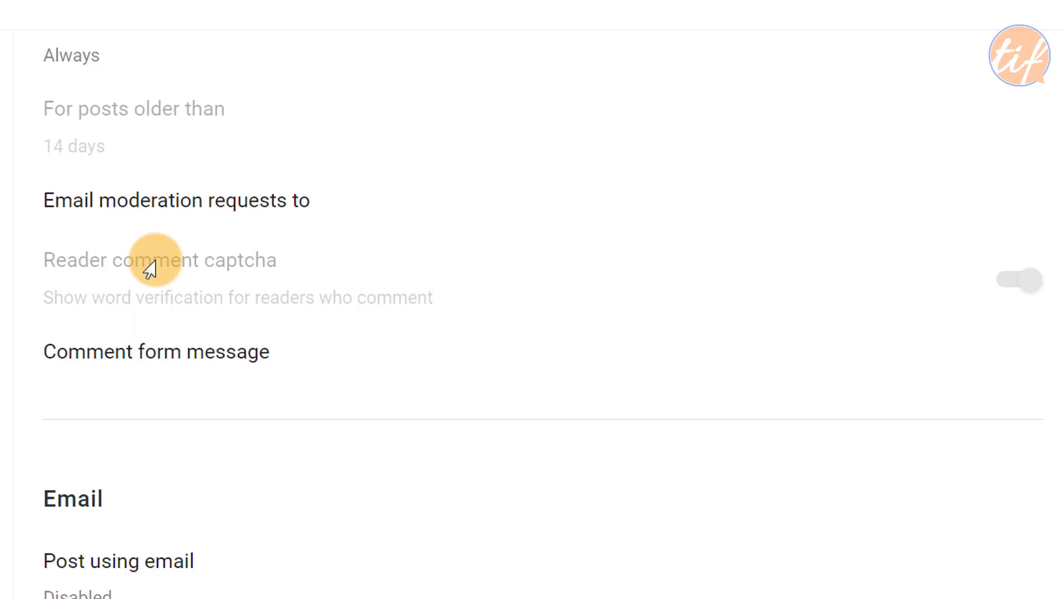
click(174, 209)
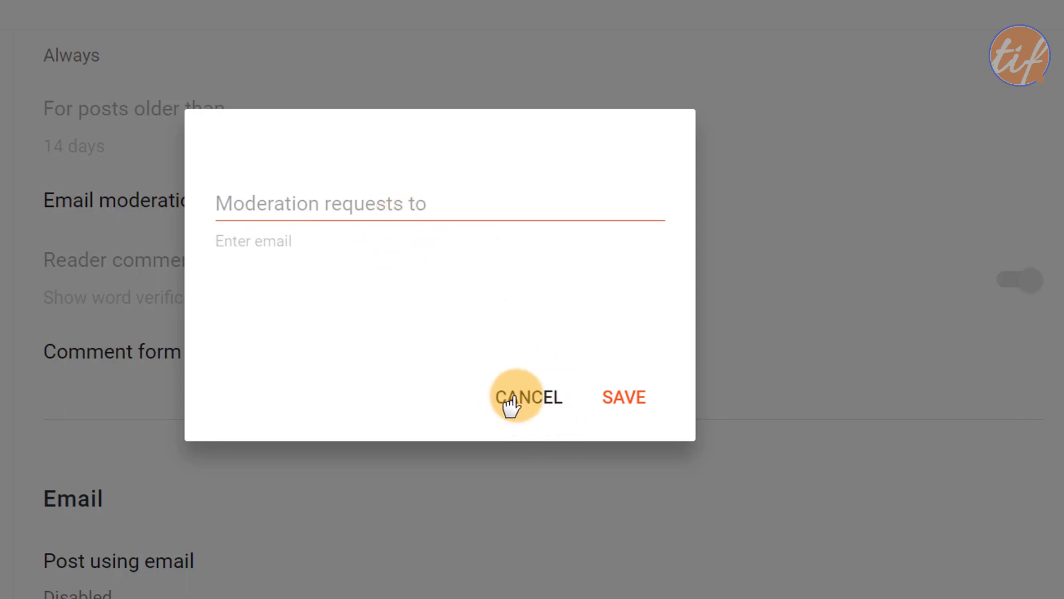
click(536, 406)
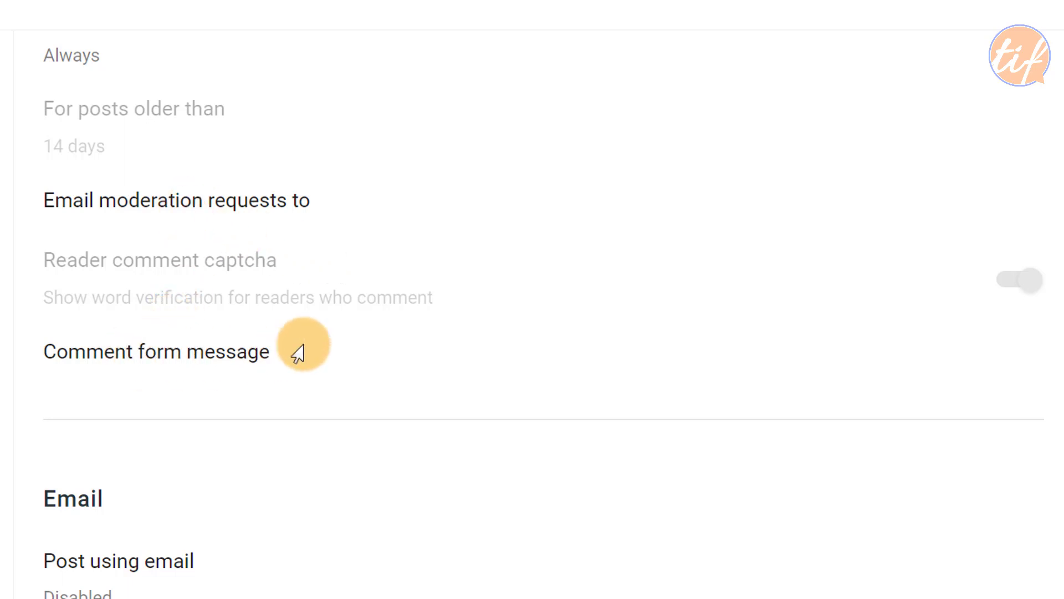
Step: Start the comment form message with "Thanks for your time reading my blog."
scroll(346, 321, down, 1)
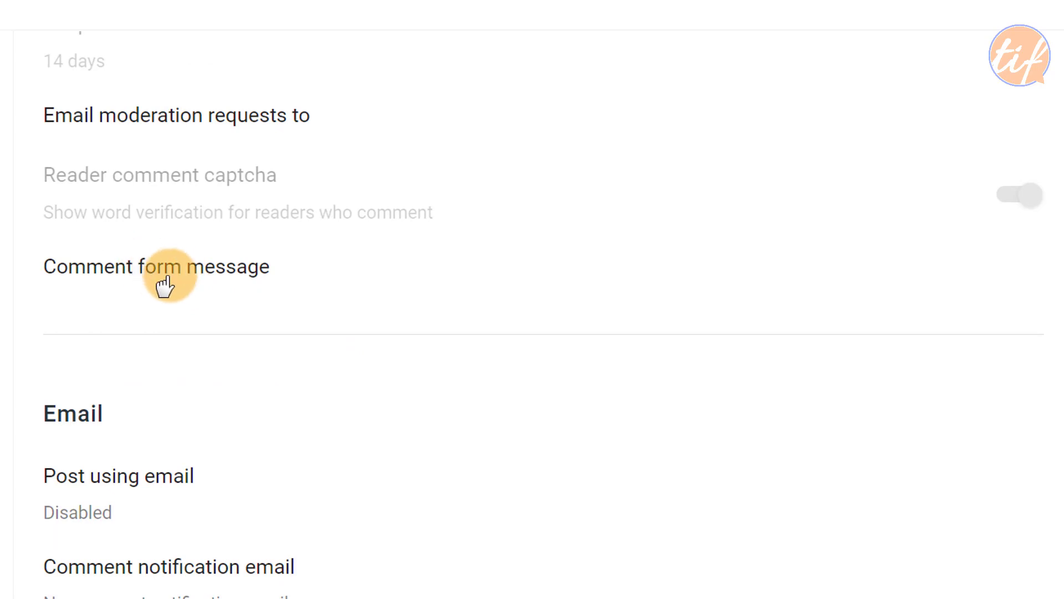
click(164, 285)
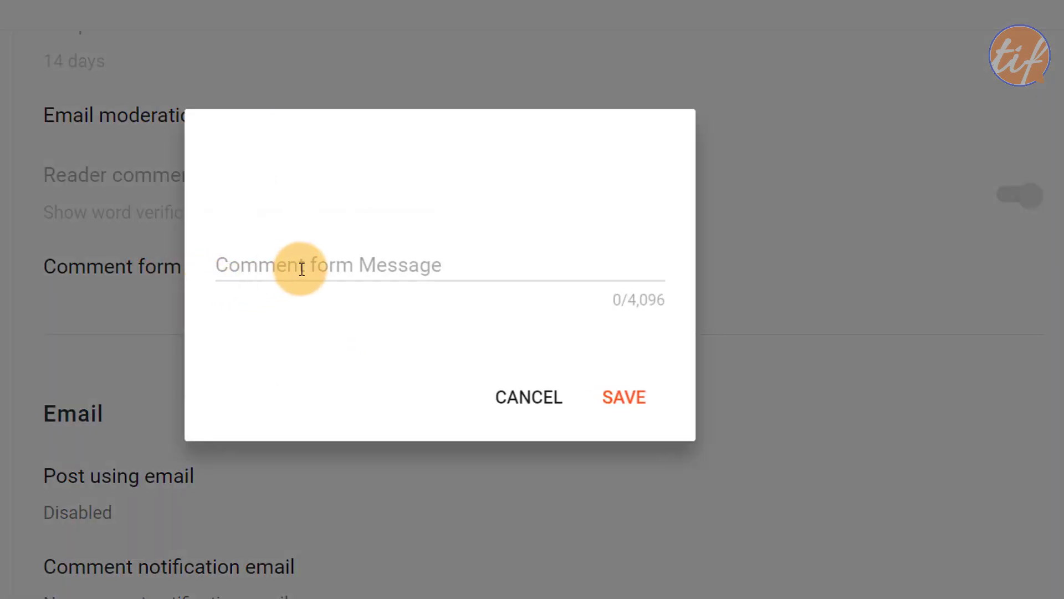
click(302, 269)
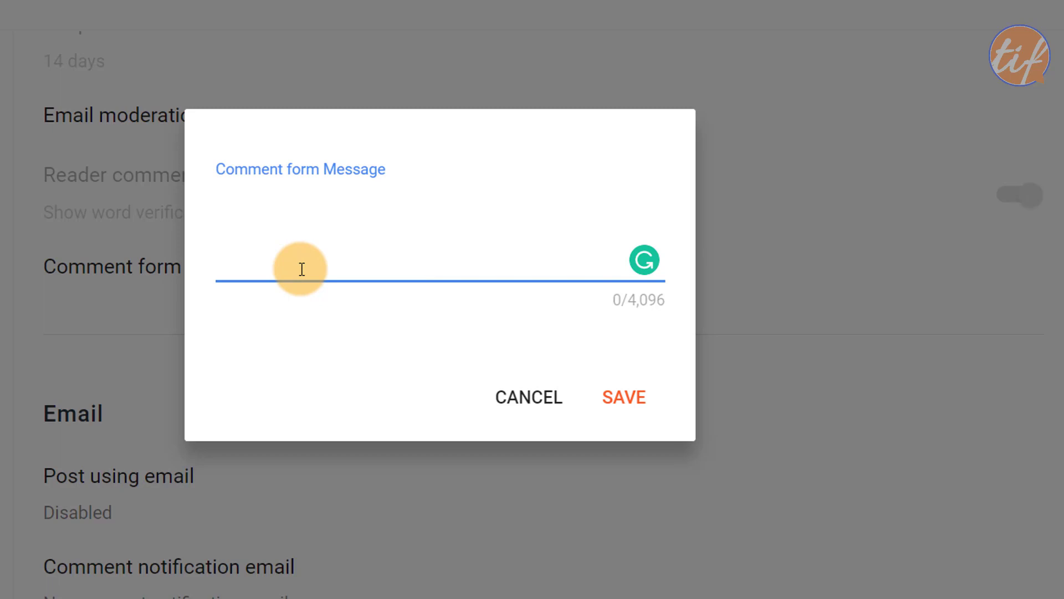
text(Thanks for your message)
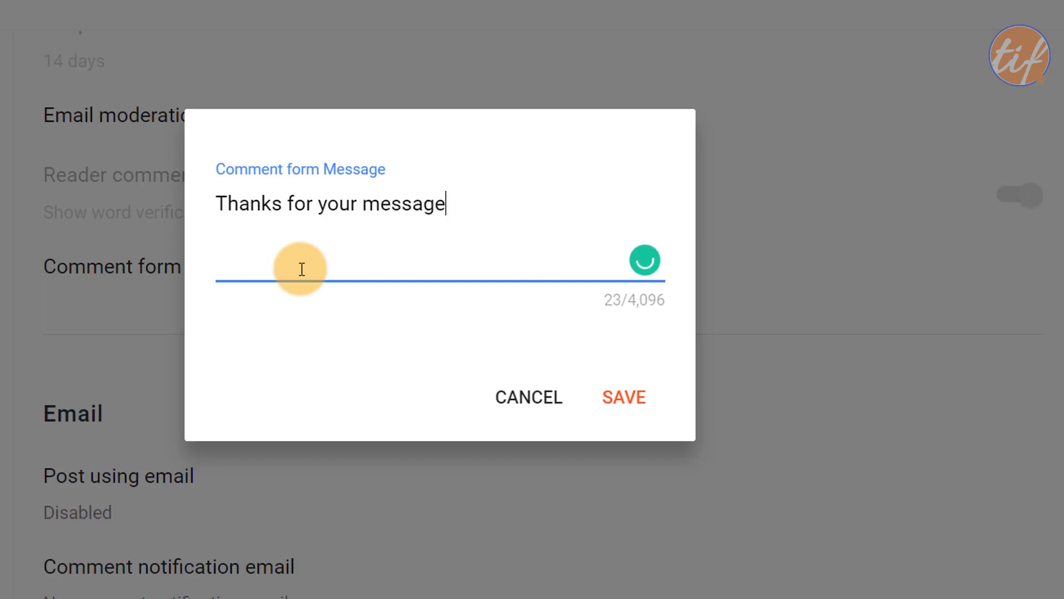
key(ctrl+BackSpace)
text(time erea)
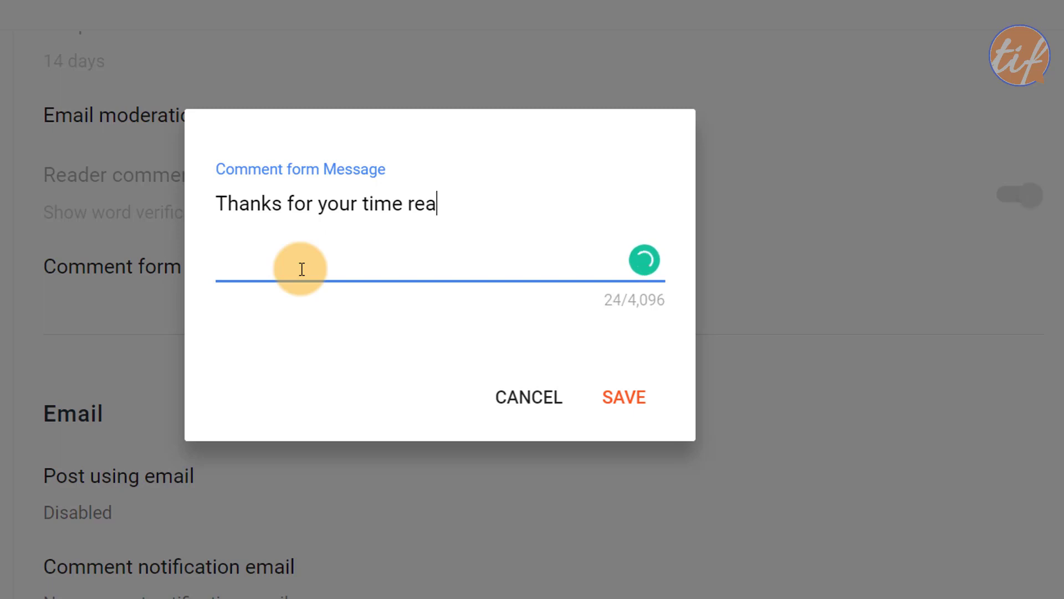
text(ding my blog. )
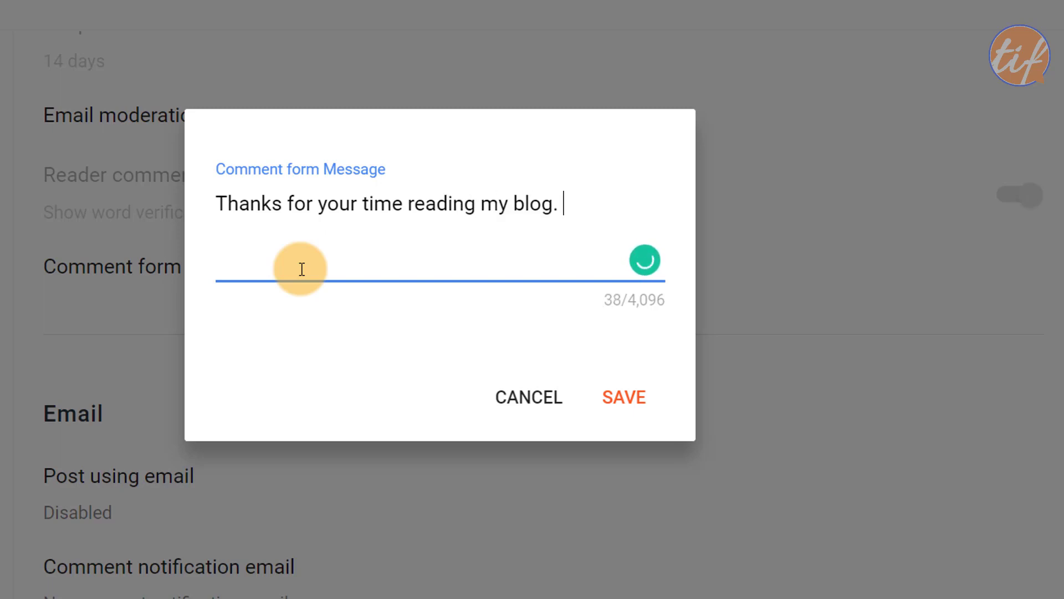
Step: Finish the comment message with "Please leave a comment letting me know if you have liked the content and also, if you have any feedback." and save it
text(Please leav)
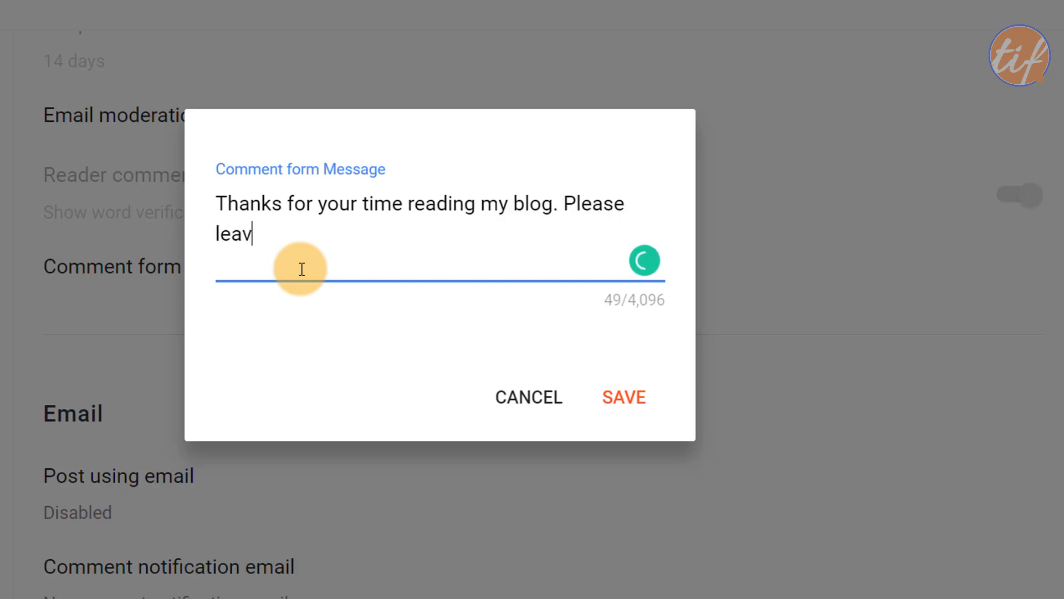
text(e a commnent letting me know if you have liked )
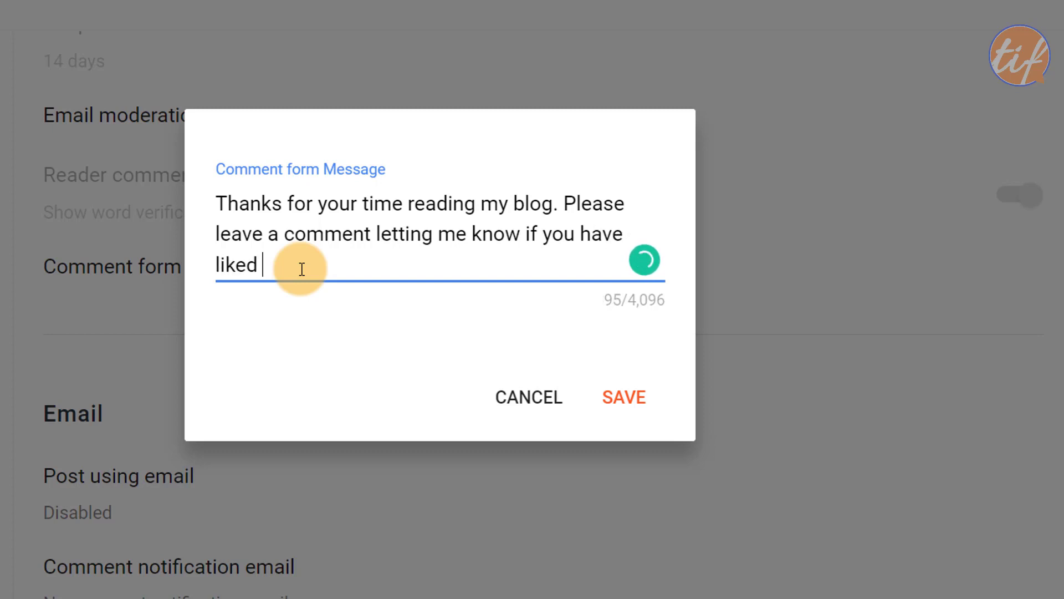
text(the content)
text( and if)
text(also, if you h)
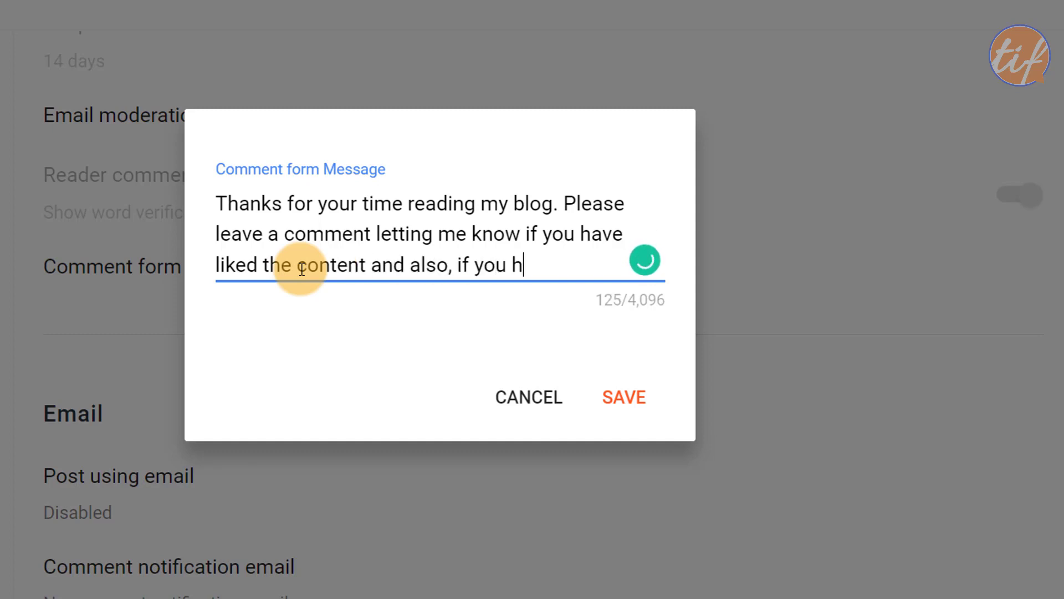
text(ave any )
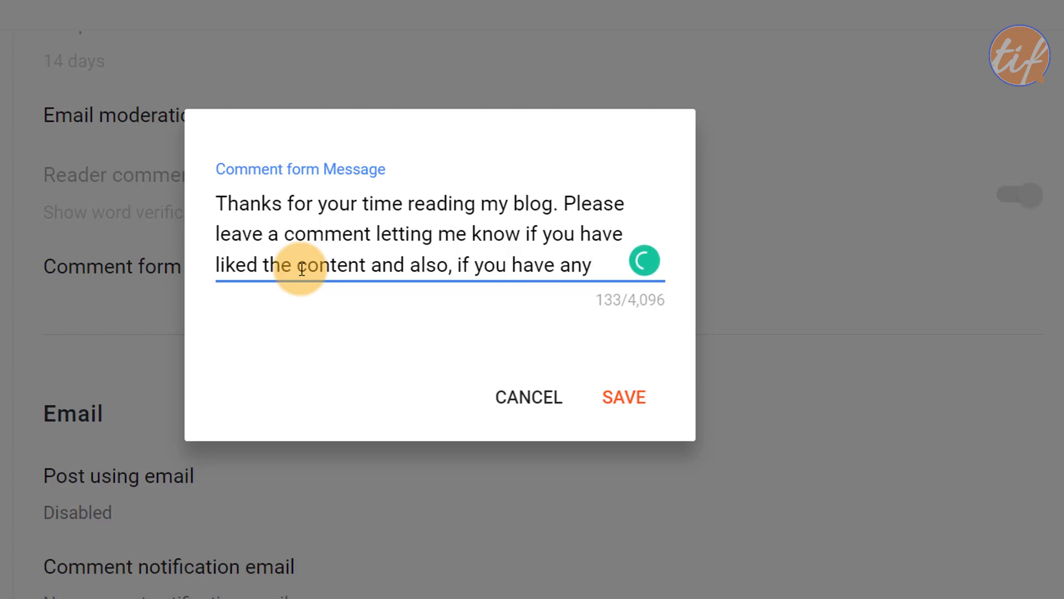
text(feedback.)
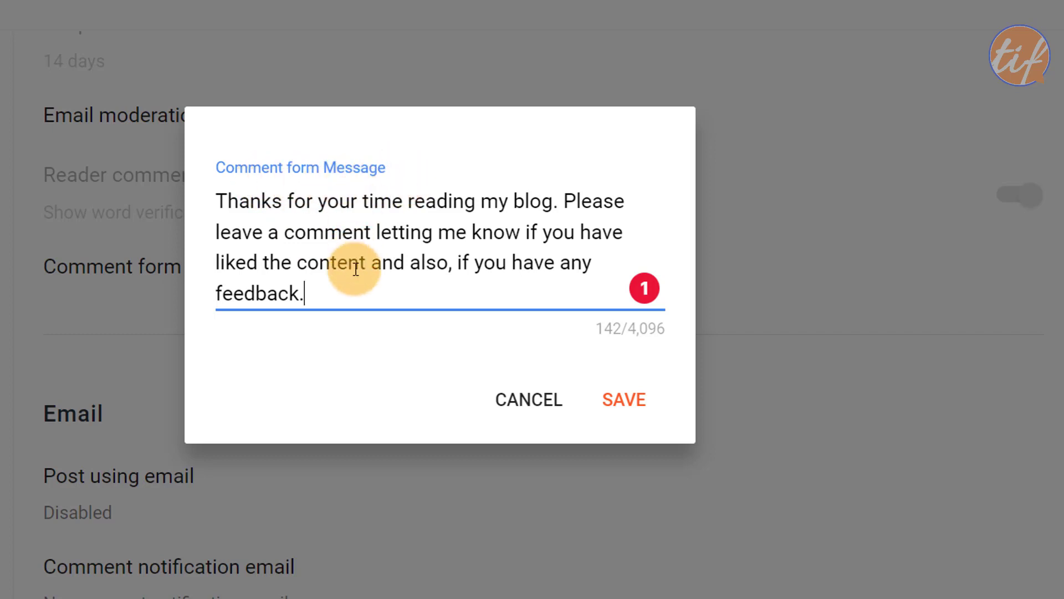
click(630, 404)
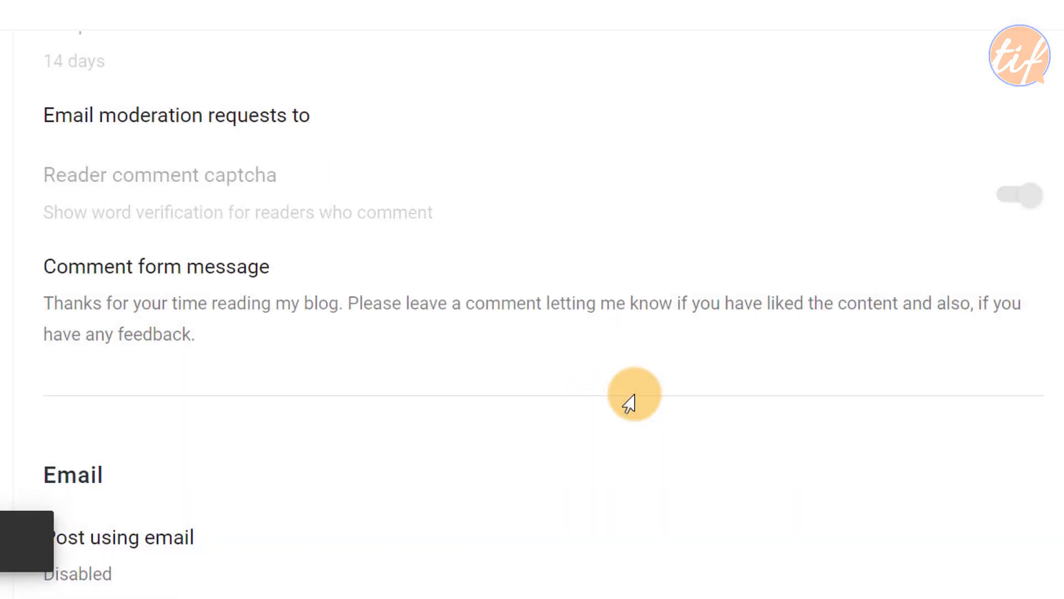
Step: Look at the Post using email options in the Email settings and close them without changing the choice
scroll(409, 301, up, 3)
scroll(409, 305, up, 3)
scroll(418, 308, down, 9)
scroll(421, 316, down, 5)
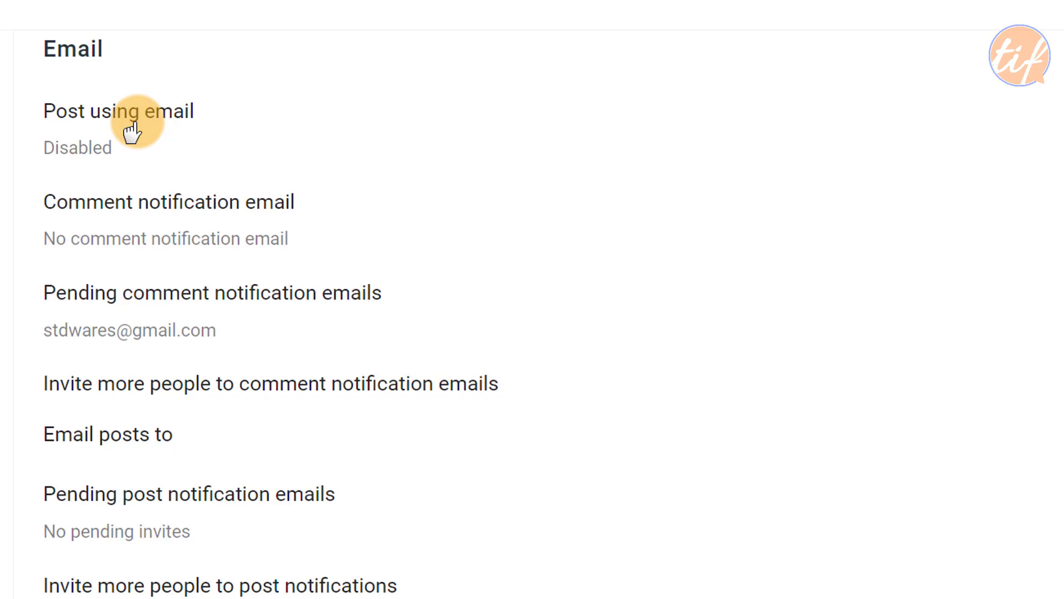
click(126, 125)
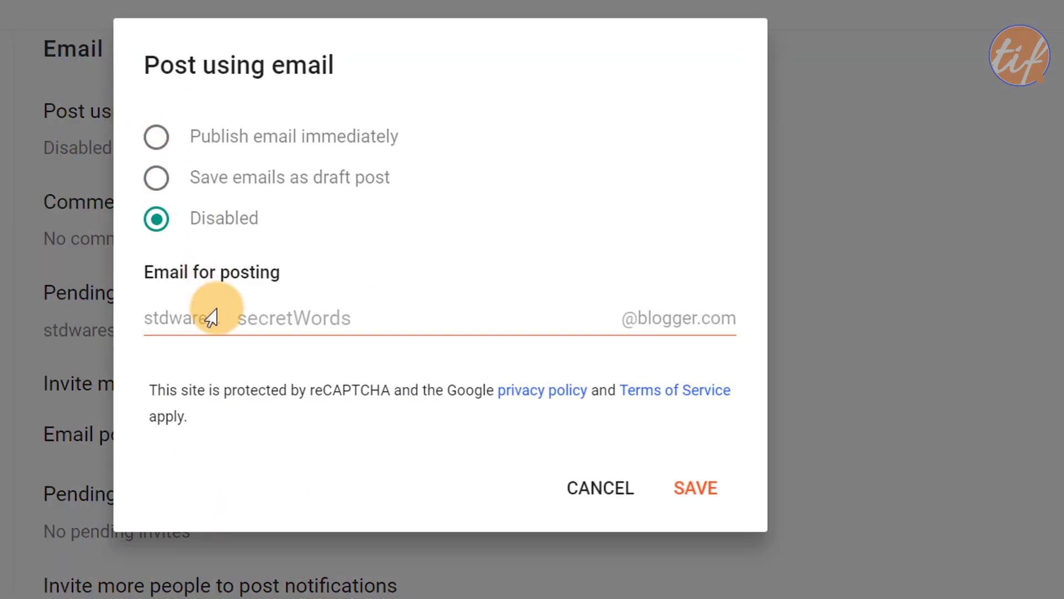
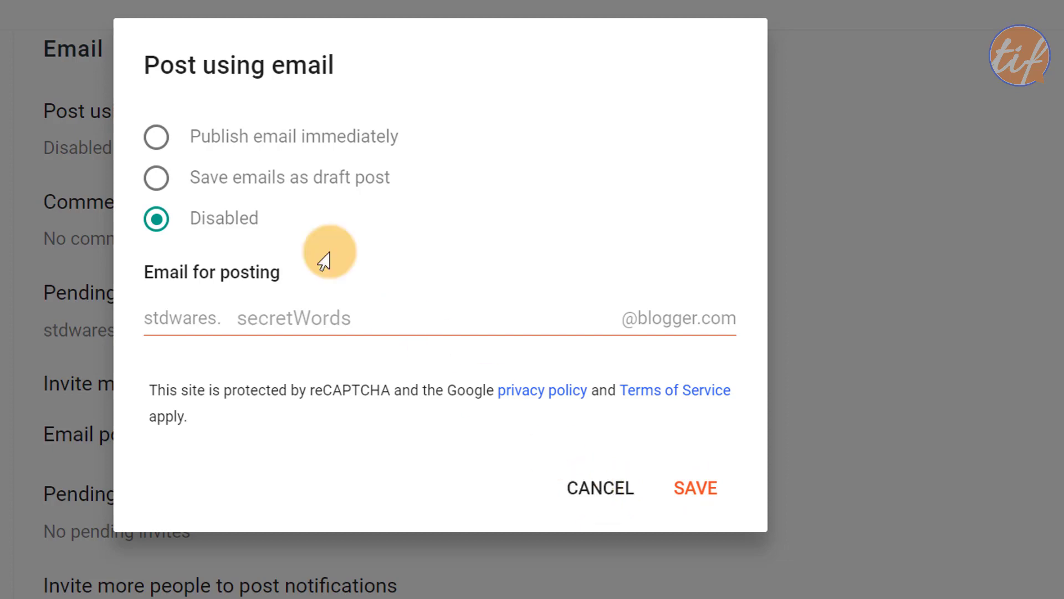
click(593, 489)
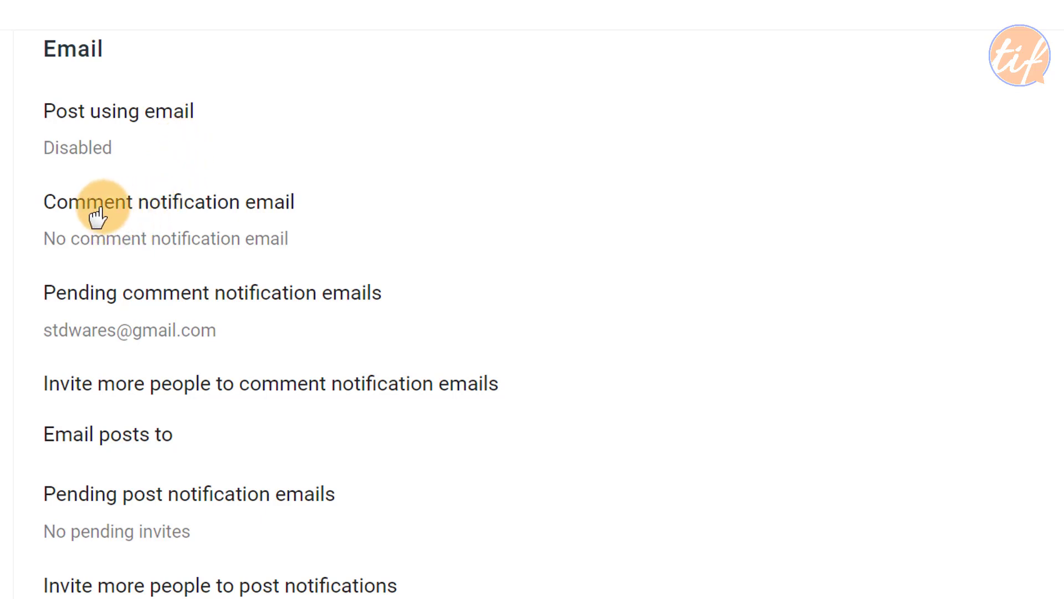
Step: Look at the comment notification email list and the invitation form for comment notifications, closing both without adding an address
click(230, 216)
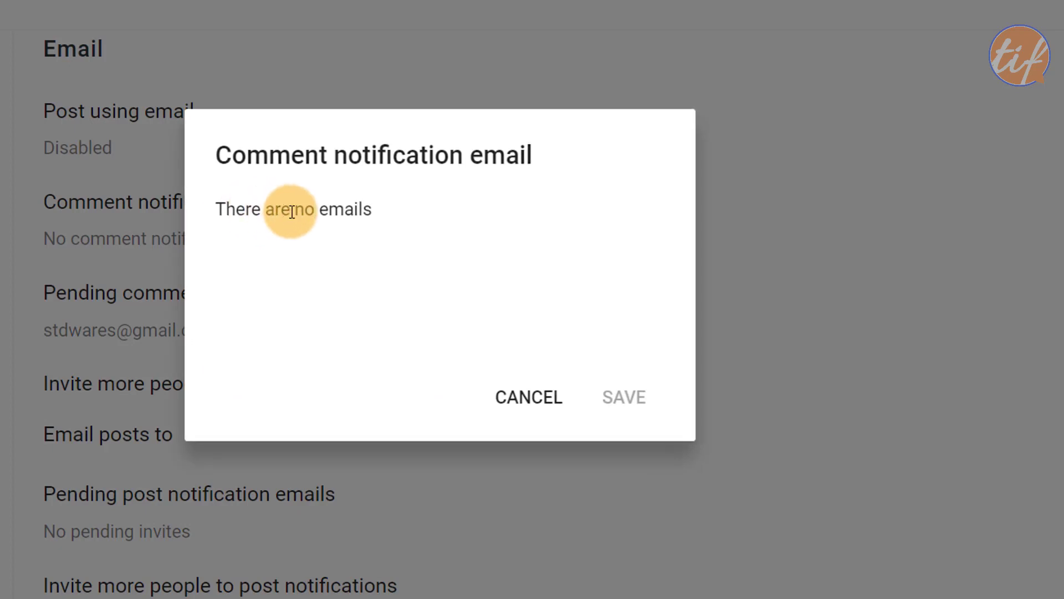
click(533, 403)
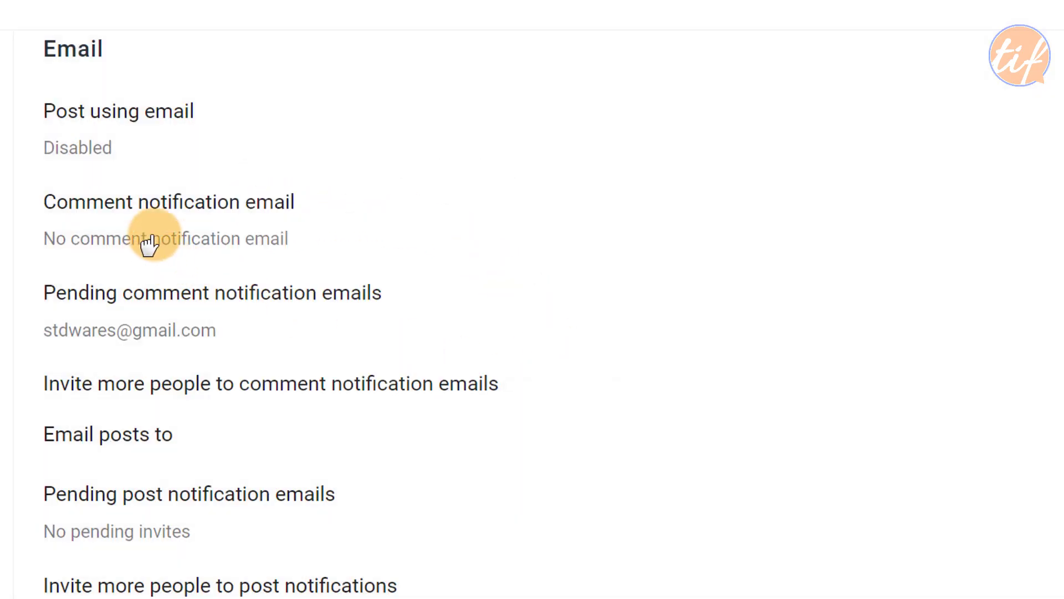
click(150, 244)
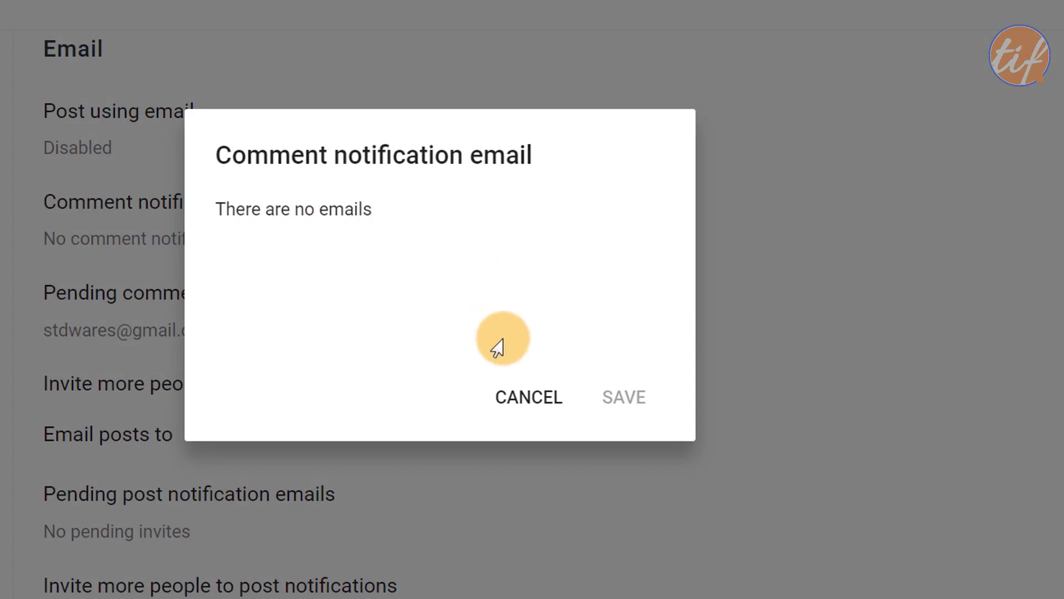
click(525, 403)
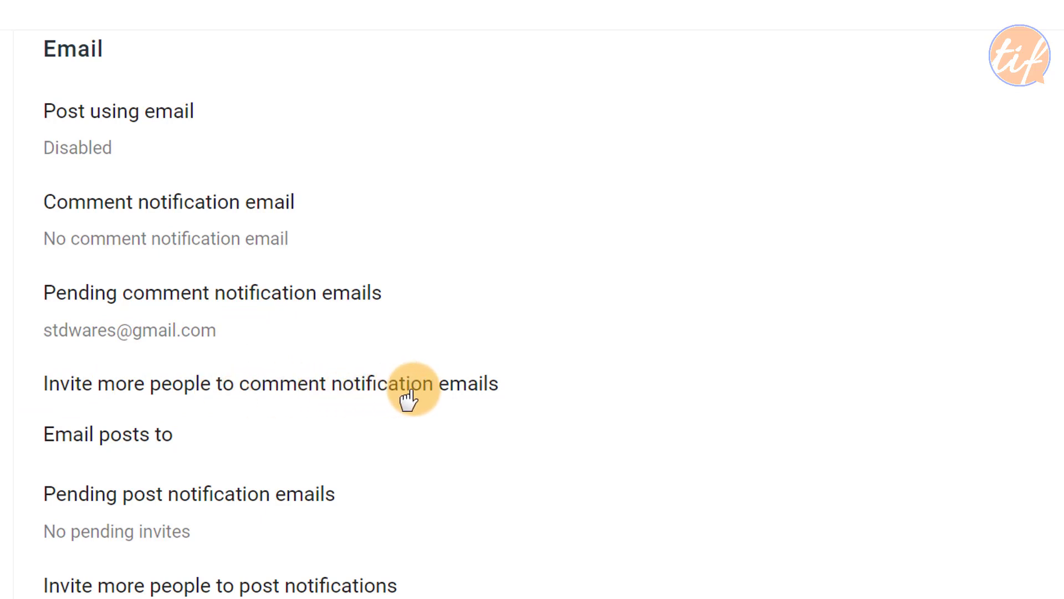
scroll(459, 363, down, 3)
click(225, 215)
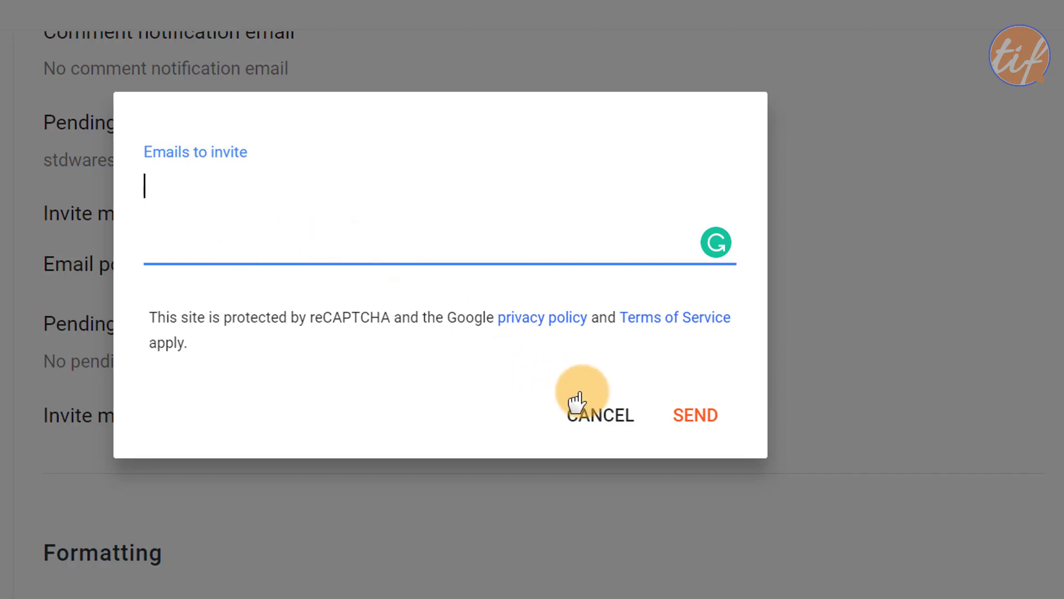
click(600, 421)
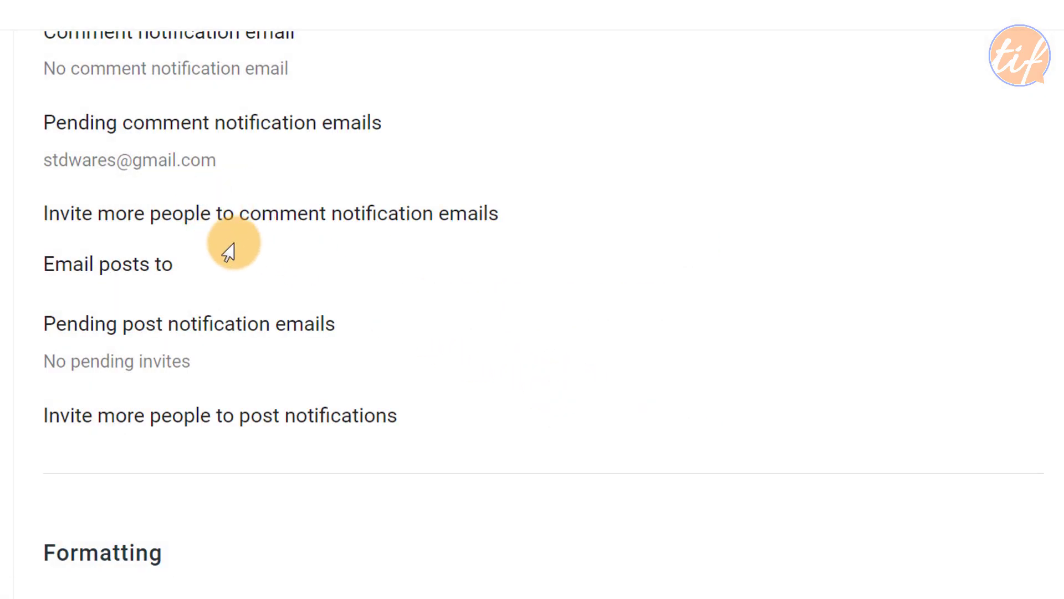
Step: Look at the Email posts to list and the invitation form for post notifications, closing both without entering an address
click(115, 277)
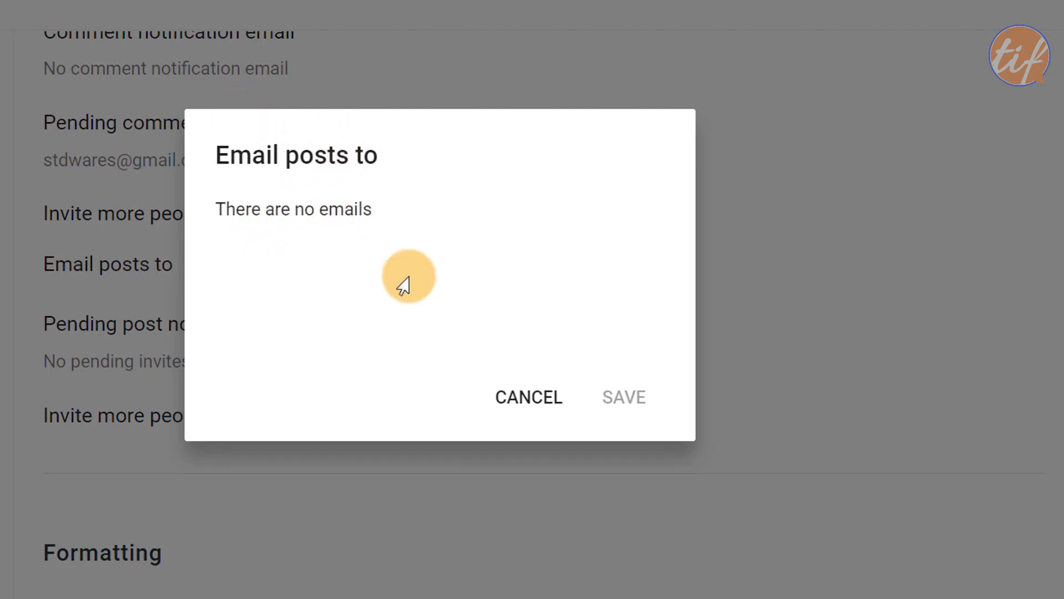
click(534, 403)
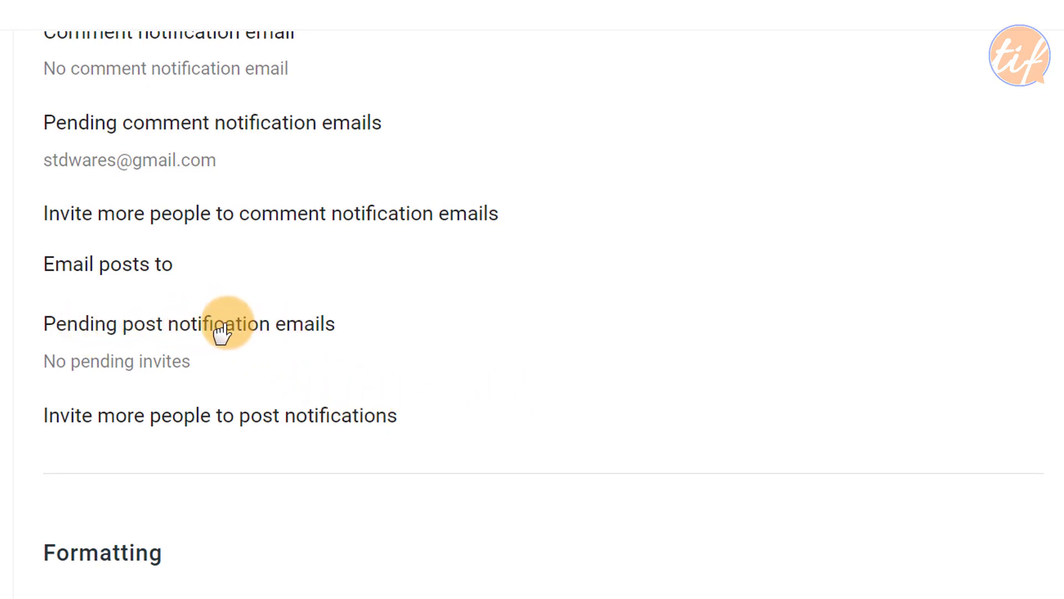
click(198, 427)
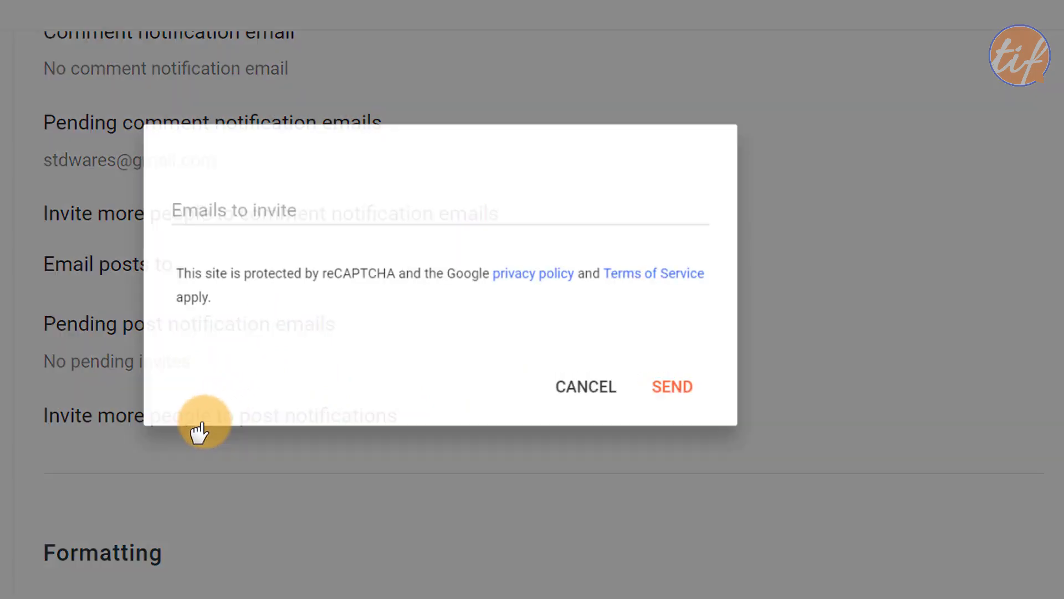
click(194, 244)
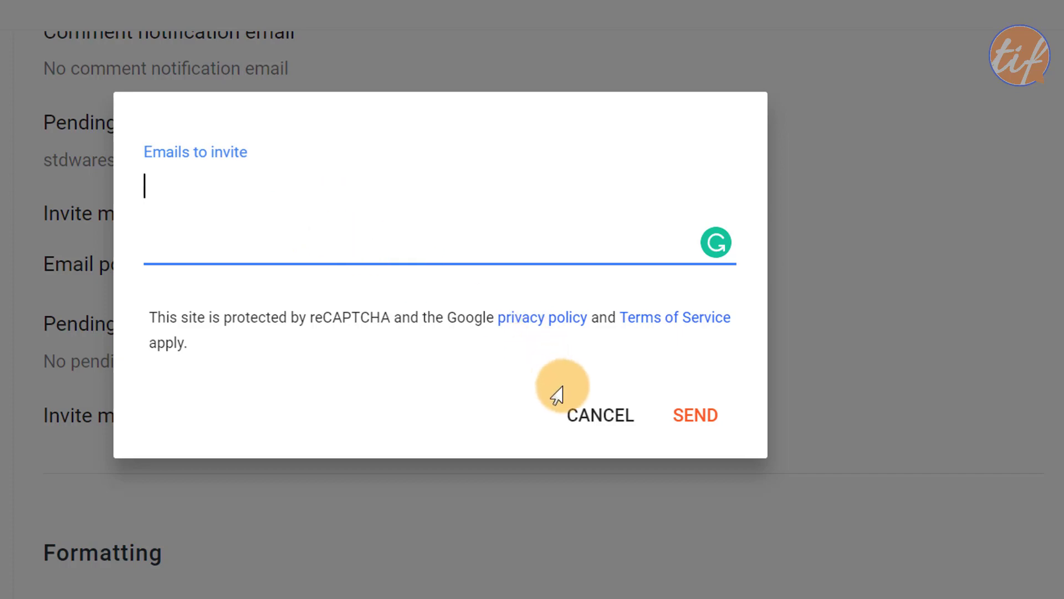
click(594, 424)
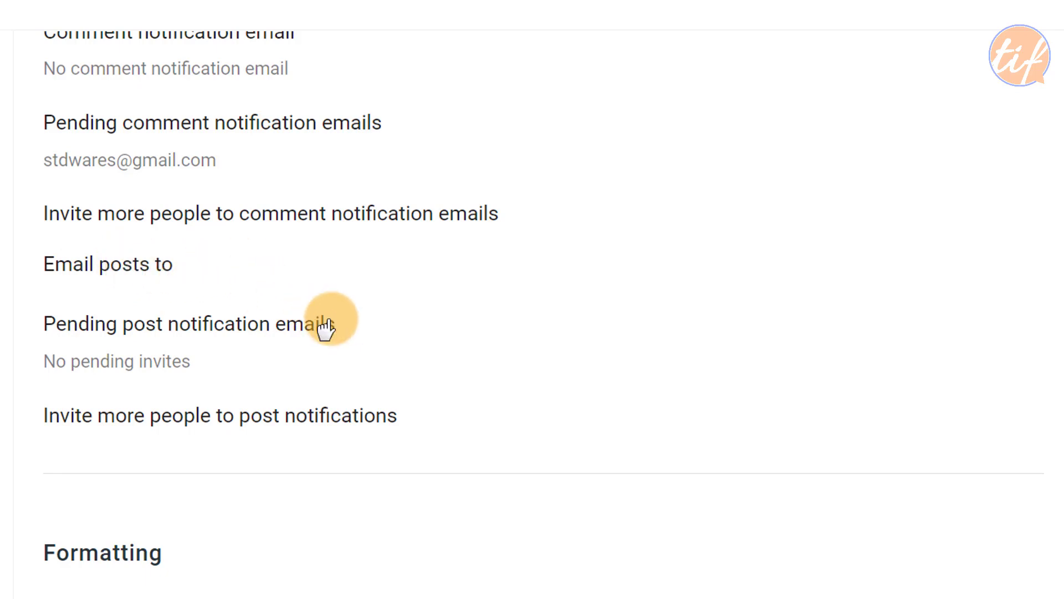
scroll(565, 355, up, 5)
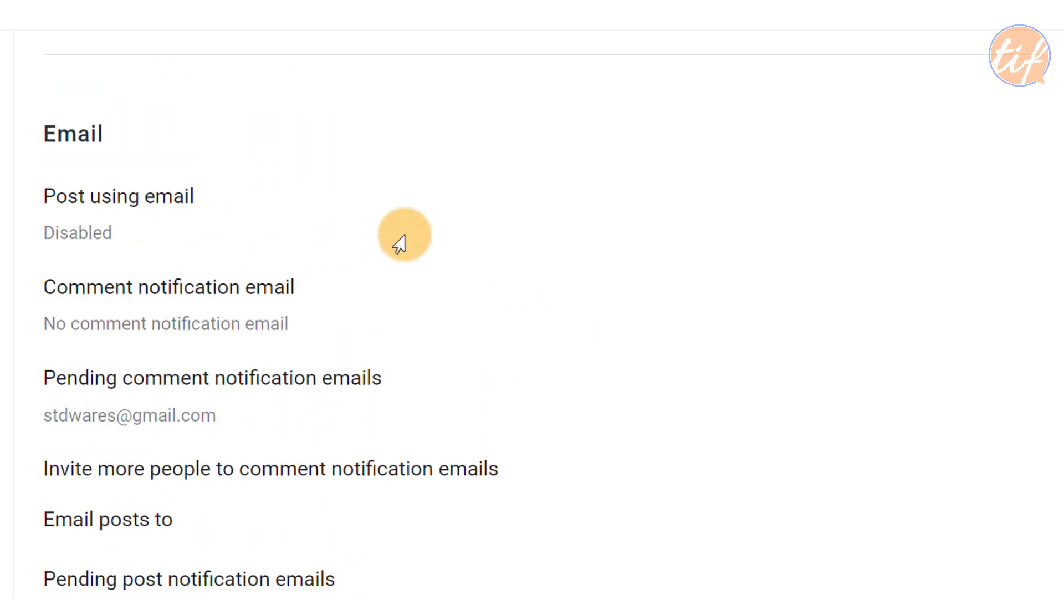
scroll(311, 204, down, 3)
scroll(299, 188, up, 2)
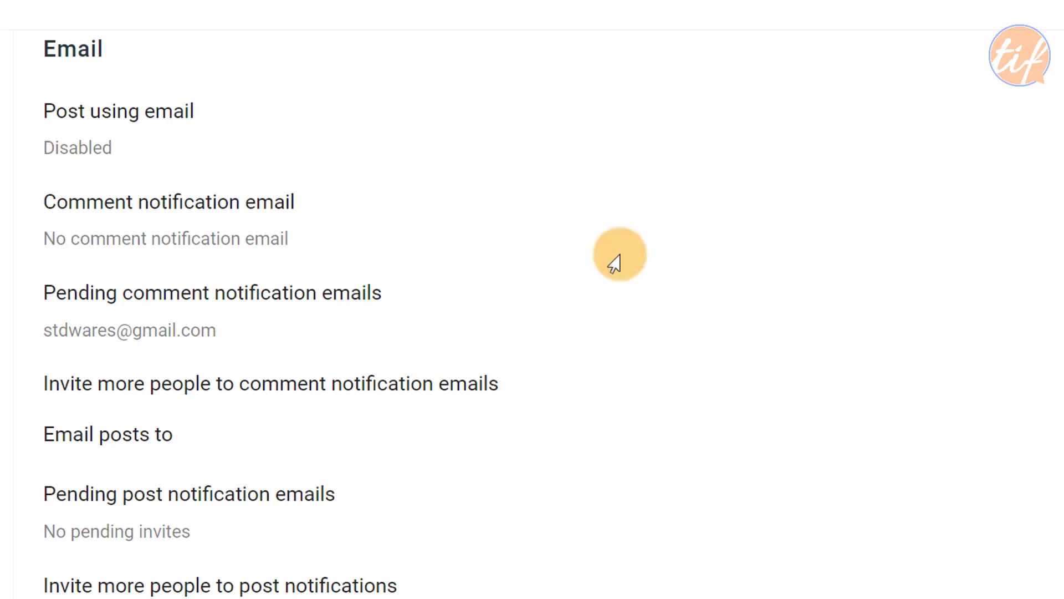
Step: Look through the Time zone choices in the Formatting settings, from the Americas down to the GMT+06:00 zones
scroll(515, 297, down, 6)
scroll(591, 210, down, 7)
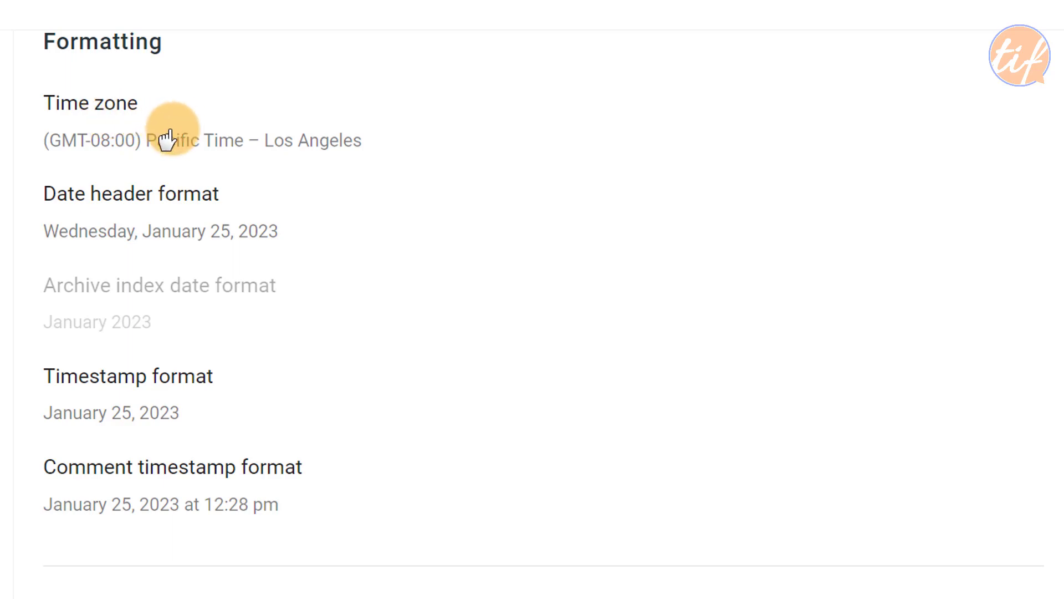
click(210, 134)
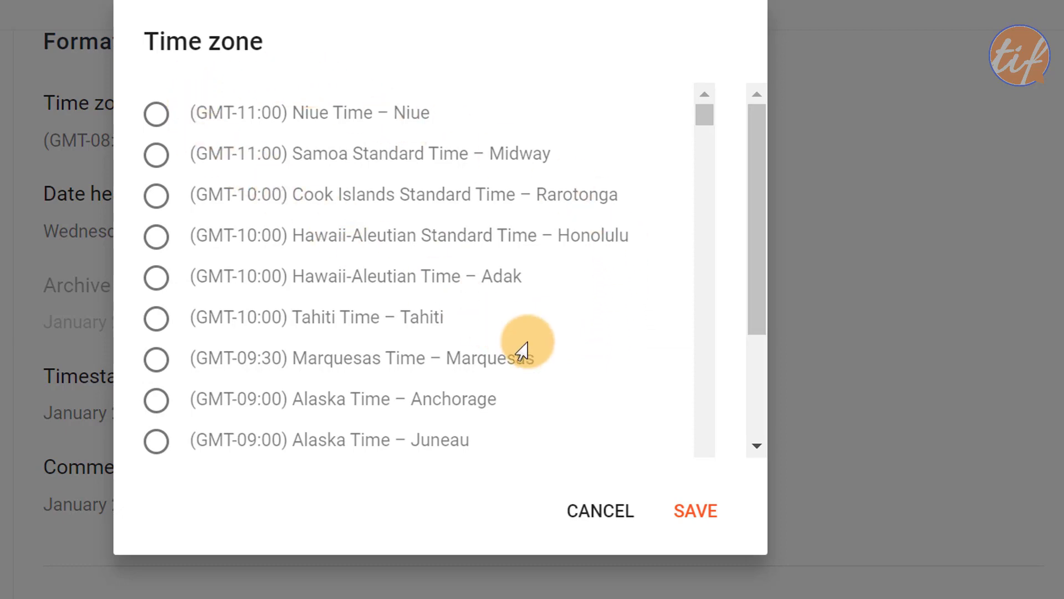
scroll(554, 310, down, 10)
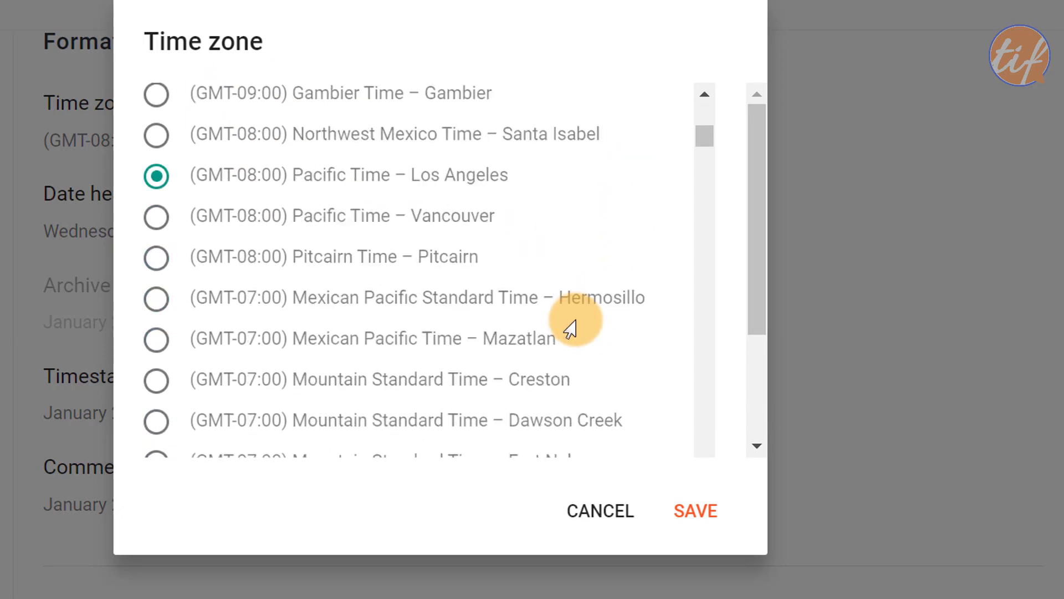
scroll(569, 330, down, 1)
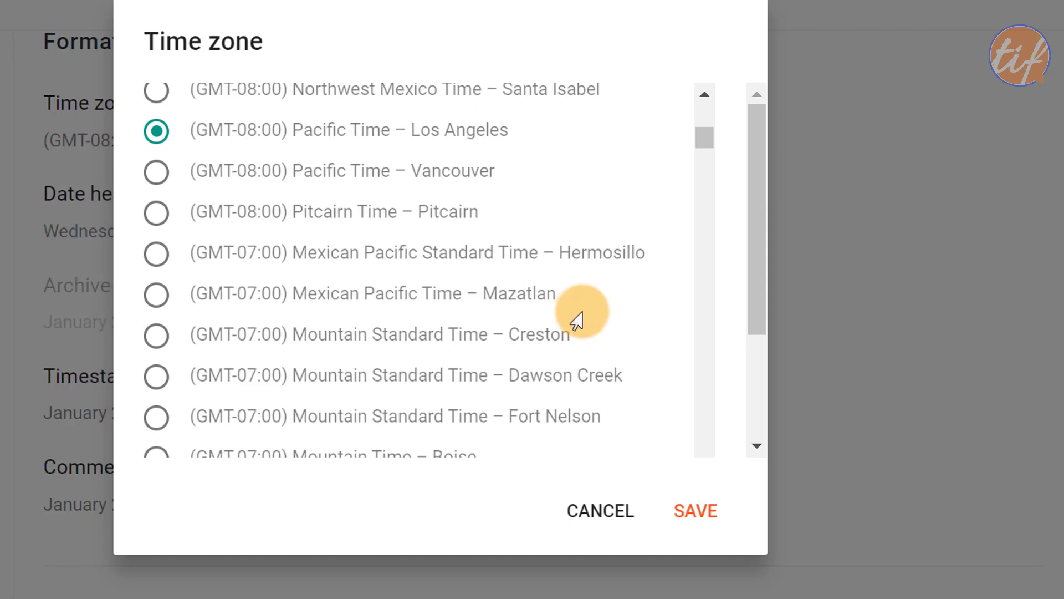
scroll(576, 319, down, 15)
scroll(581, 328, down, 20)
scroll(581, 328, down, 8)
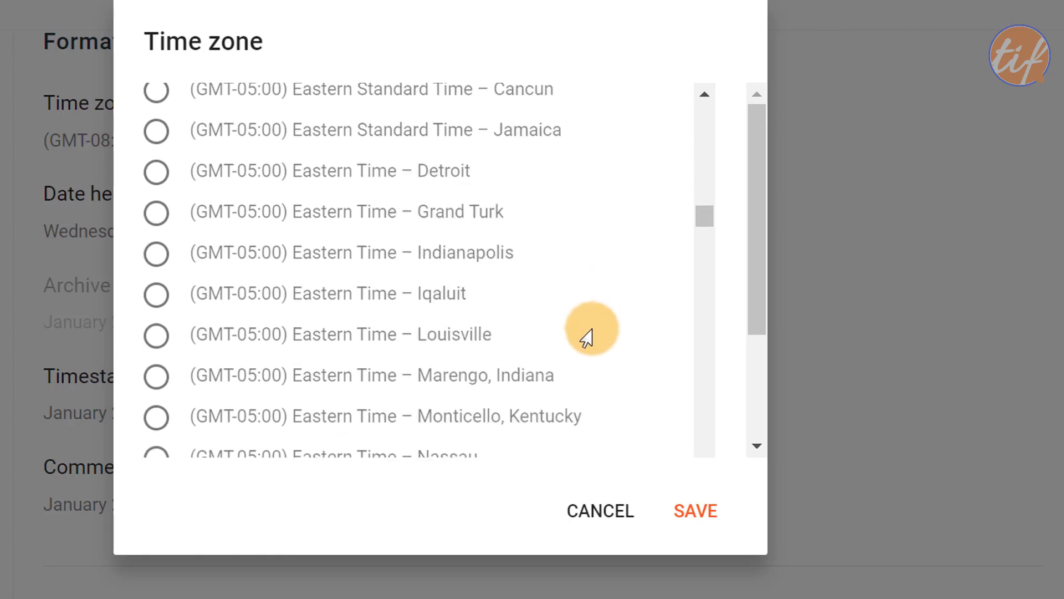
scroll(586, 336, down, 6)
scroll(592, 327, up, 12)
scroll(593, 293, up, 4)
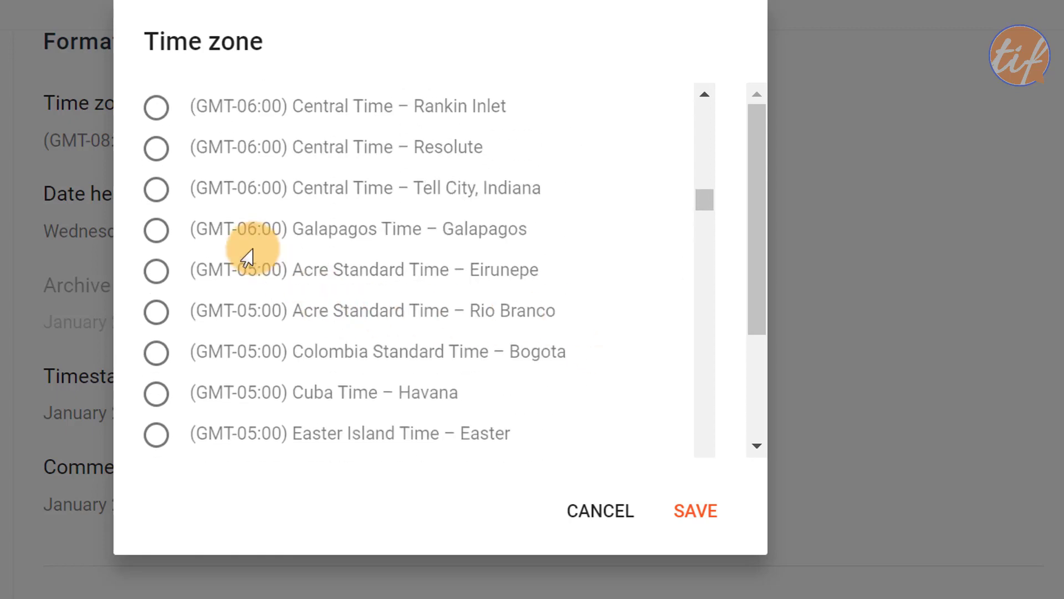
drag(691, 209, 694, 238)
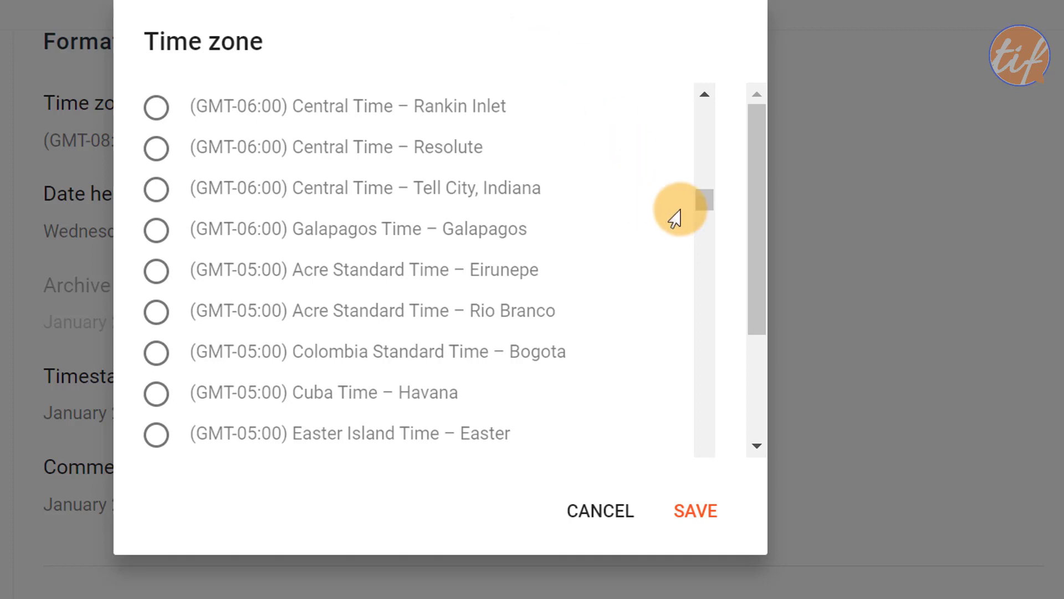
drag(703, 201, 714, 454)
scroll(605, 377, down, 3)
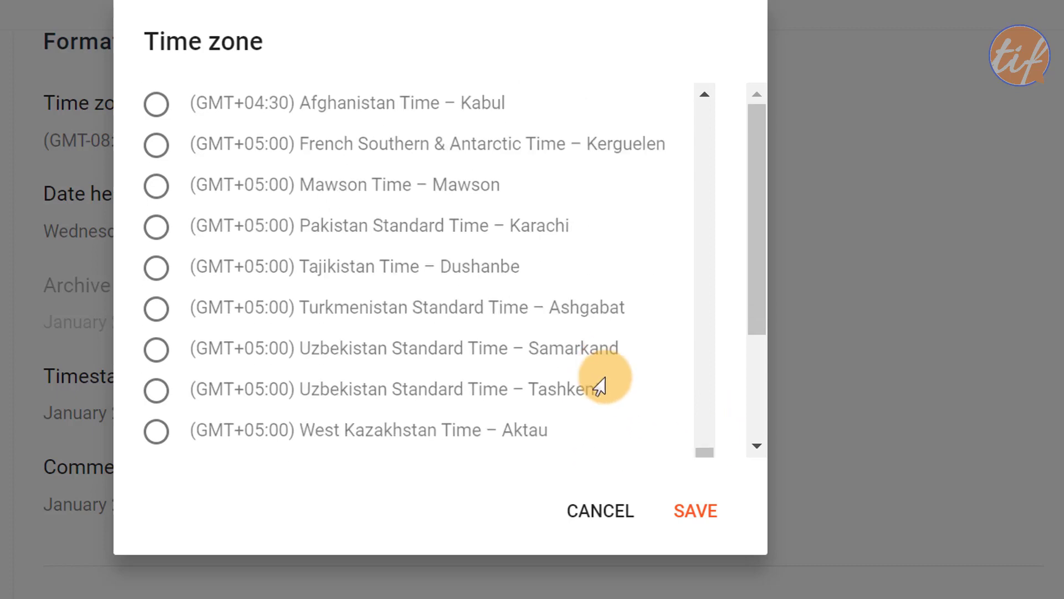
scroll(328, 332, down, 2)
scroll(323, 341, down, 5)
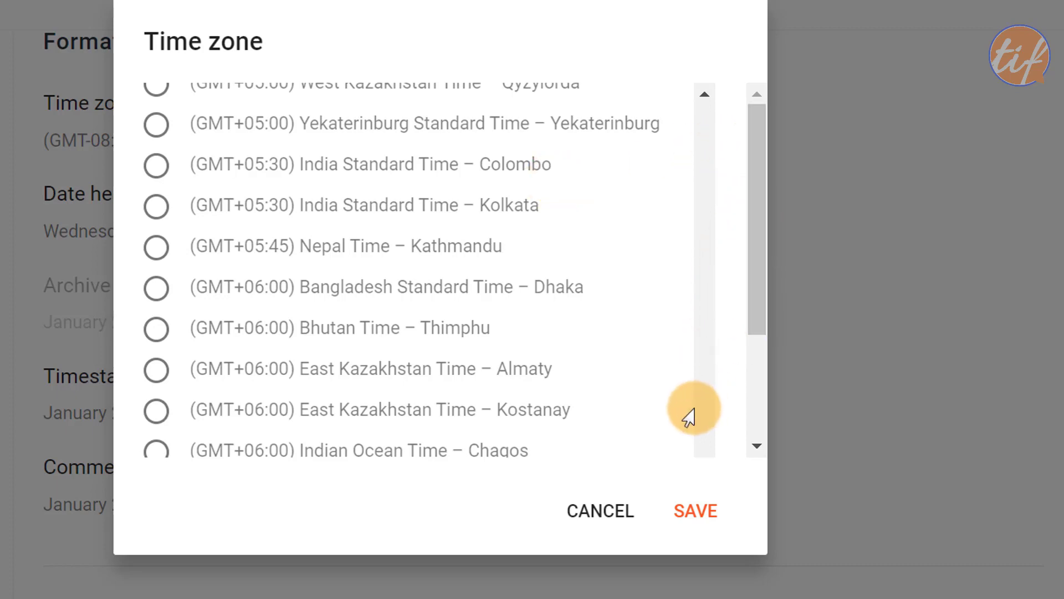
Step: Look back through the time zones to Pacific Time – Los Angeles and close the list without changing the choice
scroll(471, 228, up, 15)
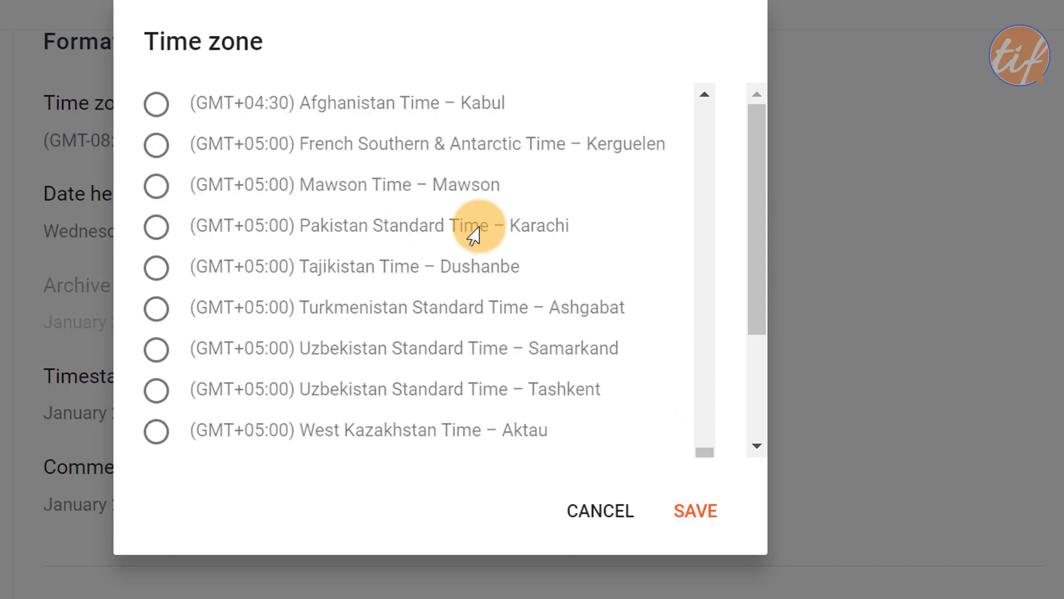
scroll(471, 228, up, 5)
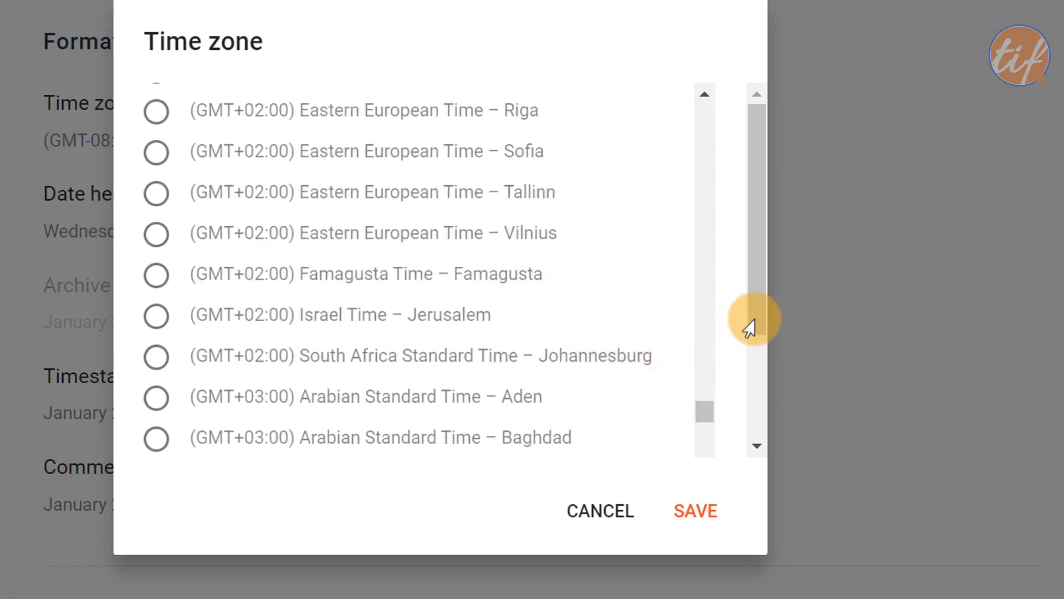
drag(749, 365, 744, 441)
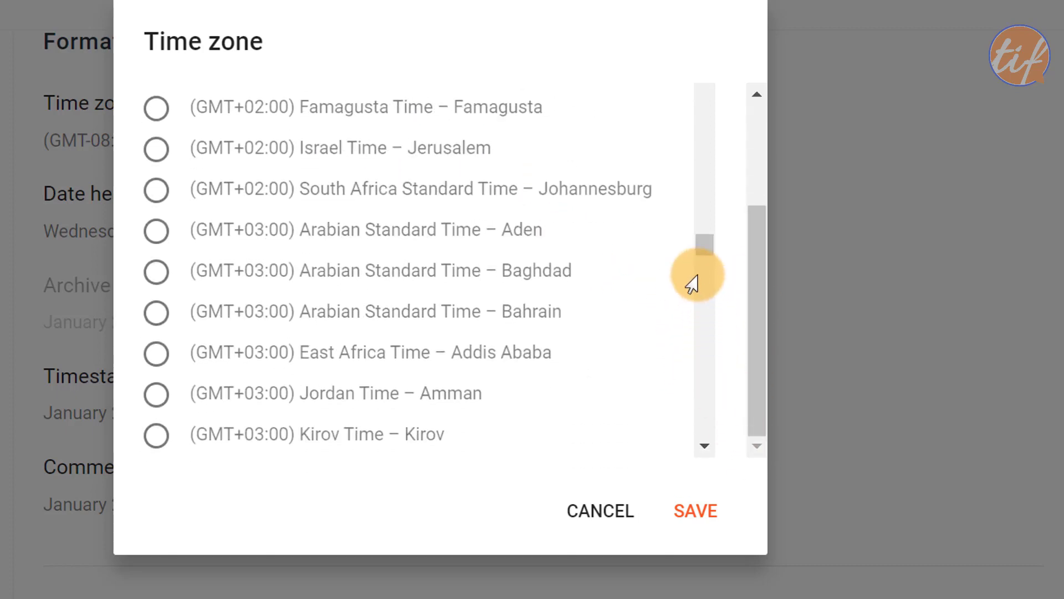
drag(695, 252, 695, 263)
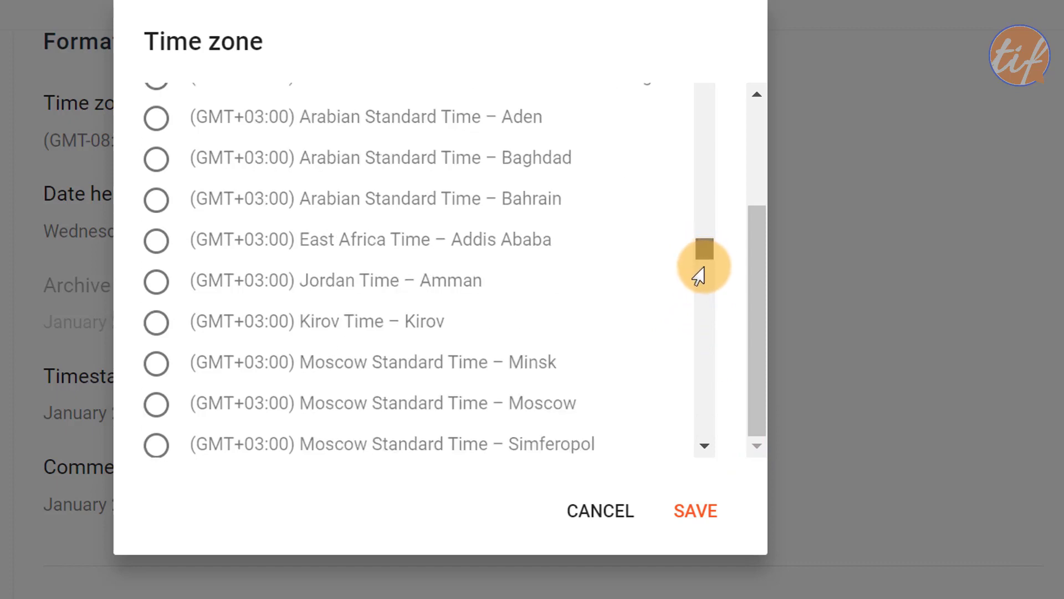
click(702, 323)
drag(698, 302, 687, 58)
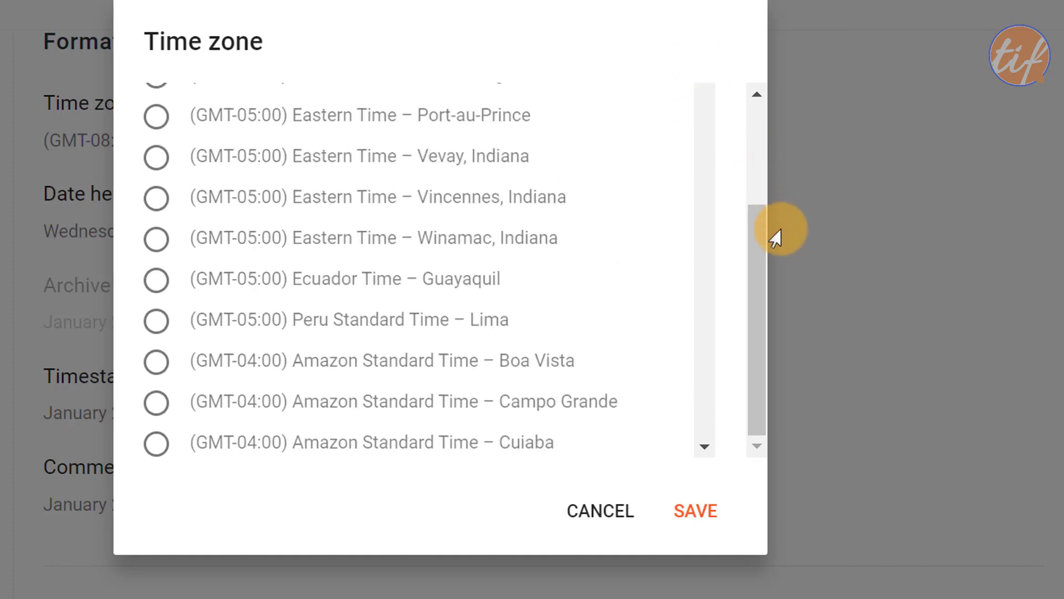
drag(759, 244, 741, 18)
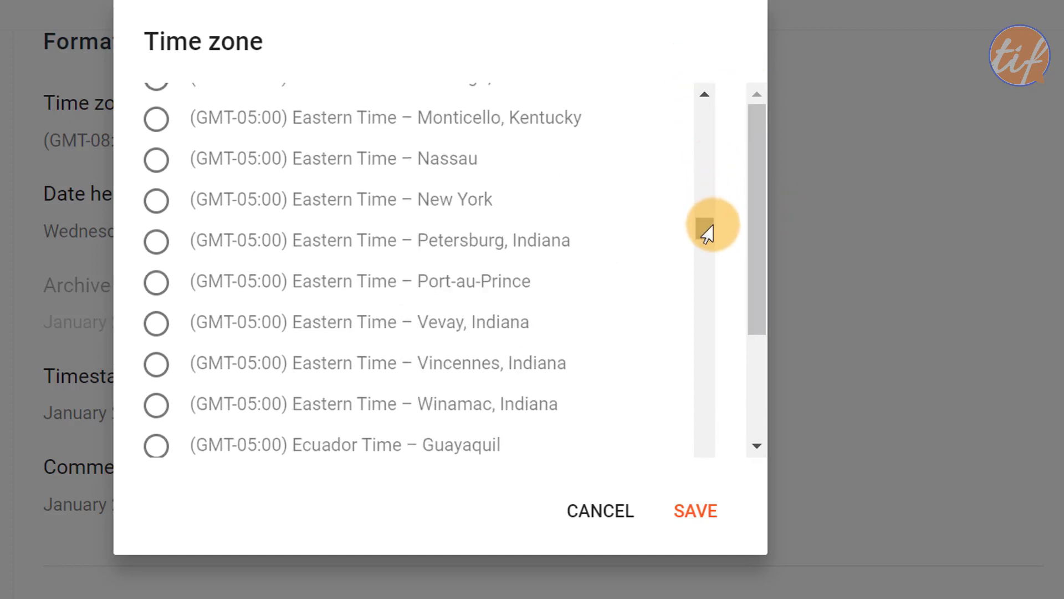
drag(705, 221, 698, 140)
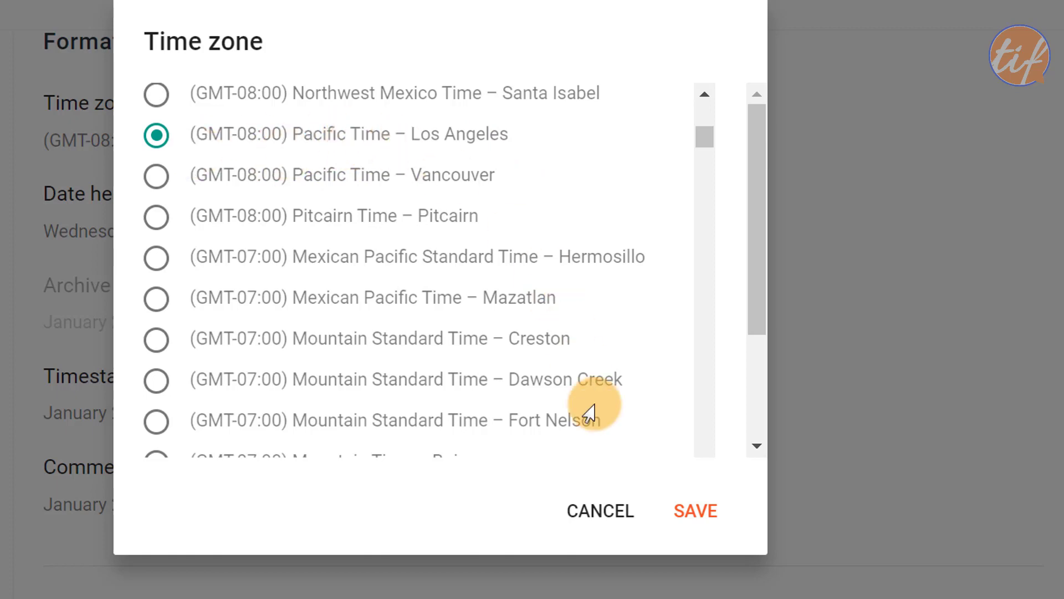
click(606, 519)
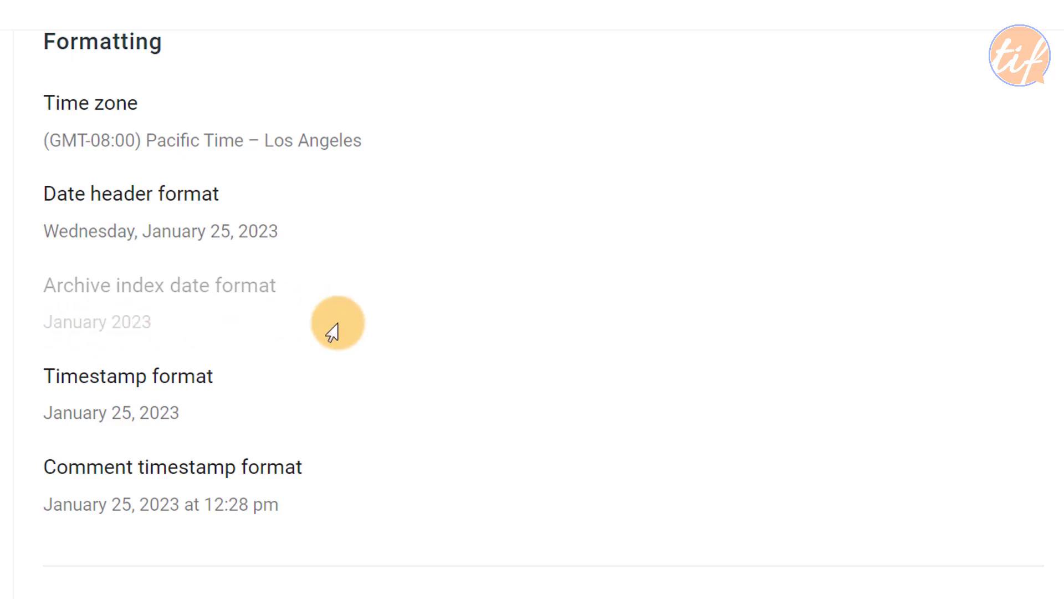
Step: Set the Timestamp format to Wednesday, January 25, 2023 and save it
scroll(471, 376, down, 2)
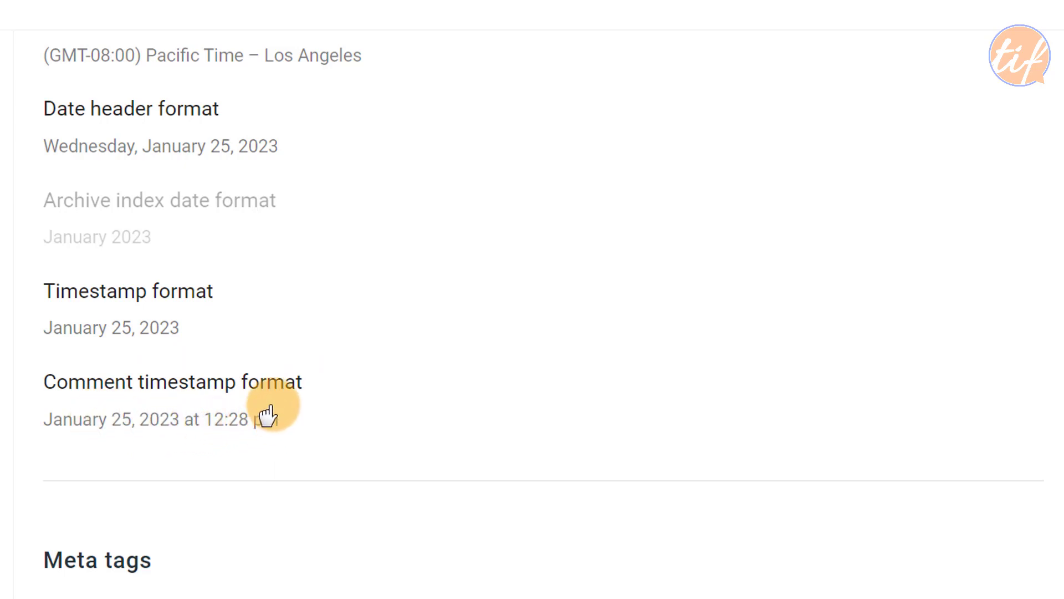
click(143, 309)
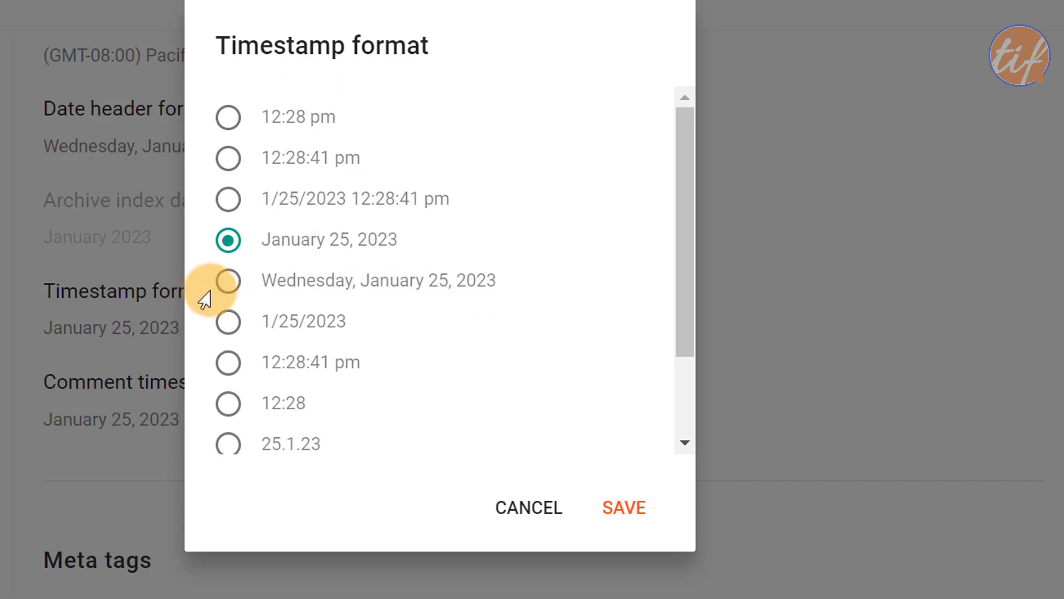
click(224, 282)
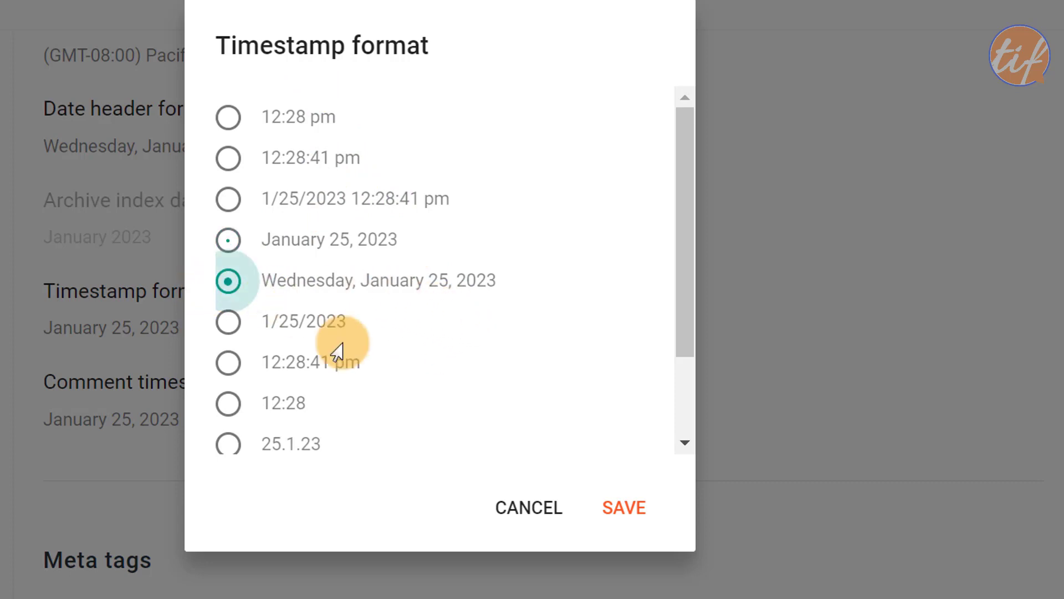
click(621, 514)
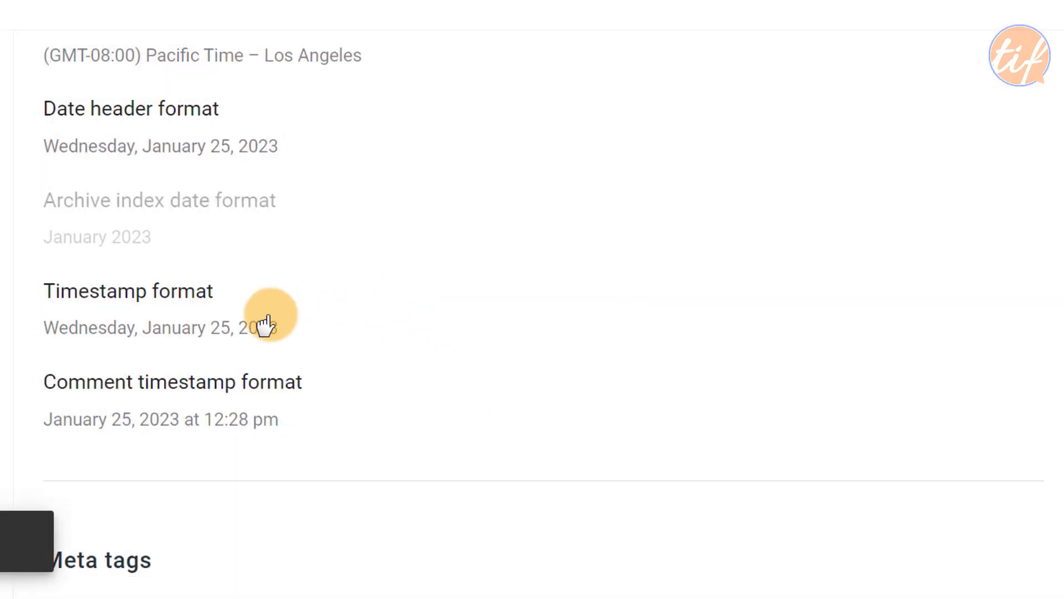
Step: Enable the search description under Meta tags and open the Search description for editing
scroll(554, 299, down, 8)
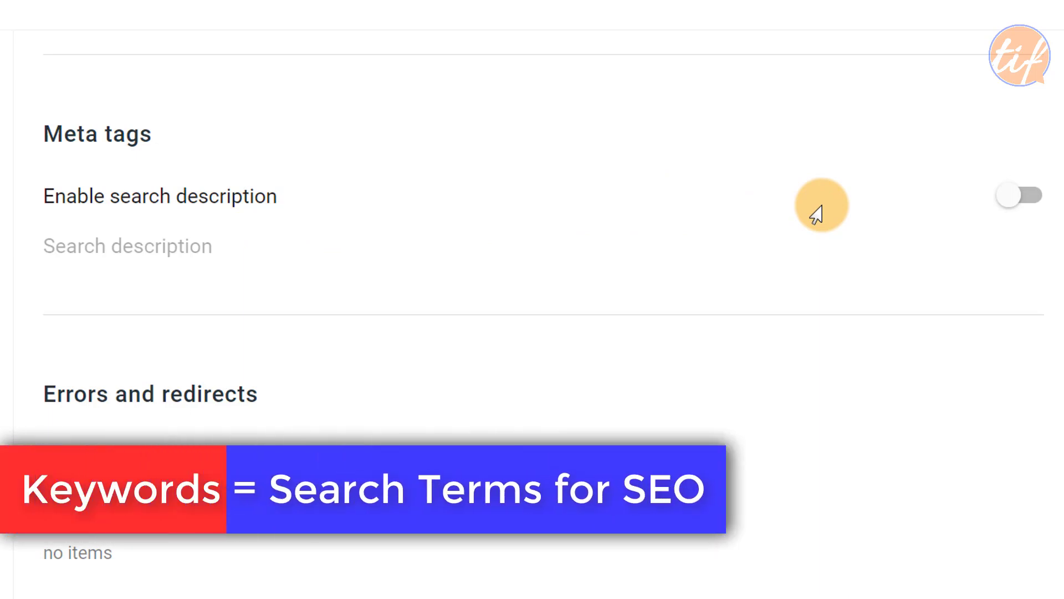
click(1019, 200)
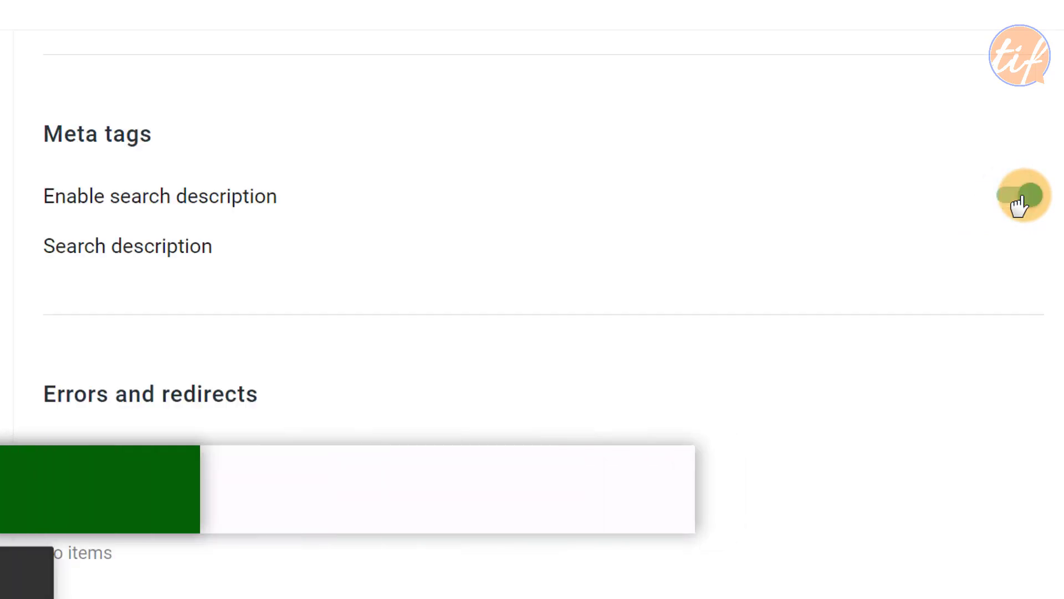
click(149, 257)
click(300, 264)
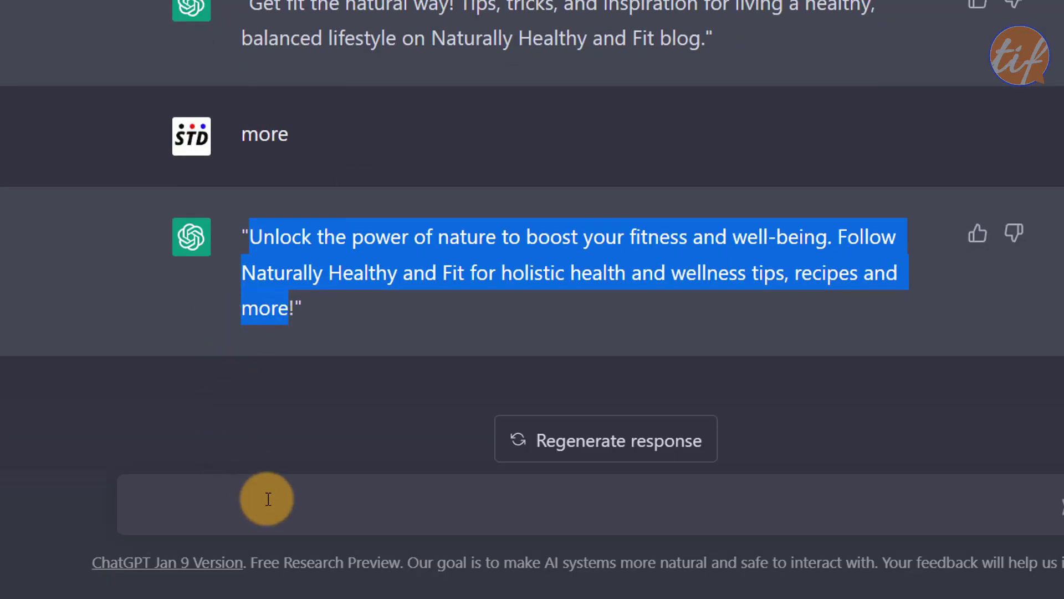
Step: Switch to ChatGPT, ask it for some profitable keywords, and copy the keyword list from Natural health to Herbal remedies
click(270, 502)
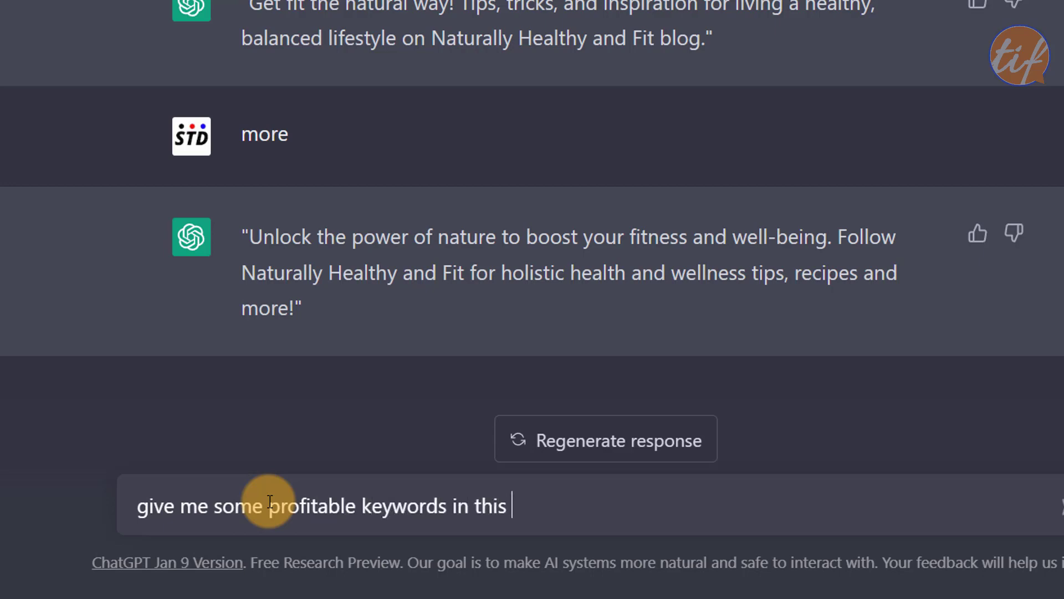
key(Return)
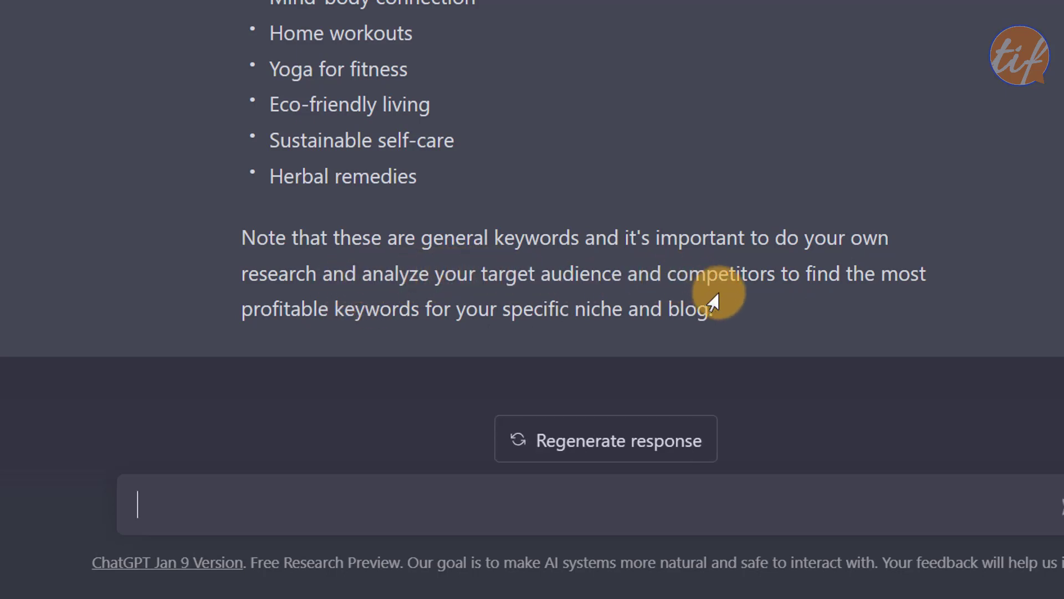
drag(713, 309, 226, 247)
scroll(344, 269, up, 3)
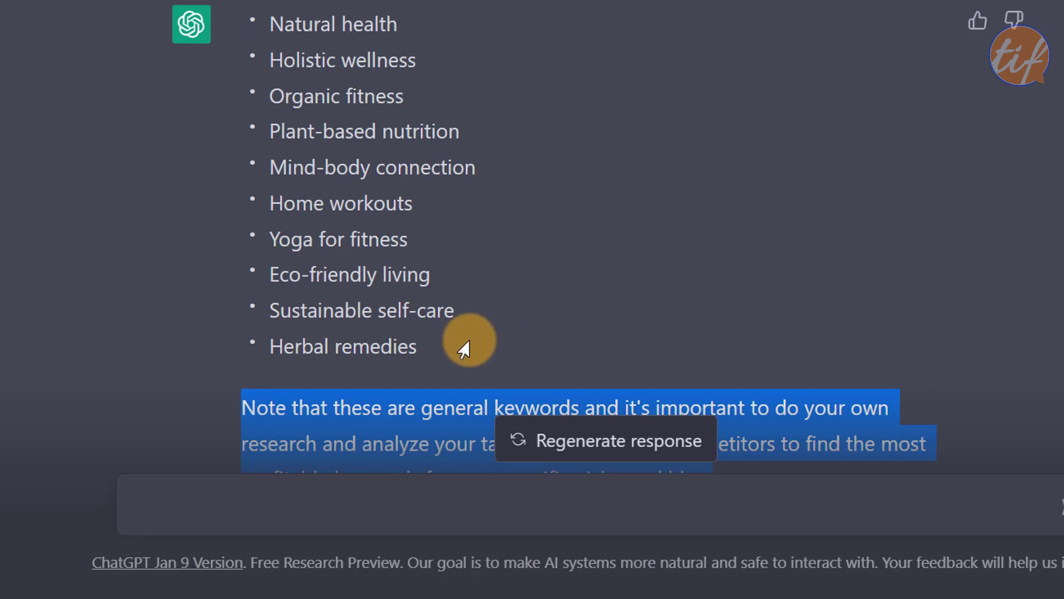
mouse_move(429, 348)
mouse_down()
mouse_move(320, 231)
mouse_move(244, 65)
mouse_move(249, 29)
mouse_up()
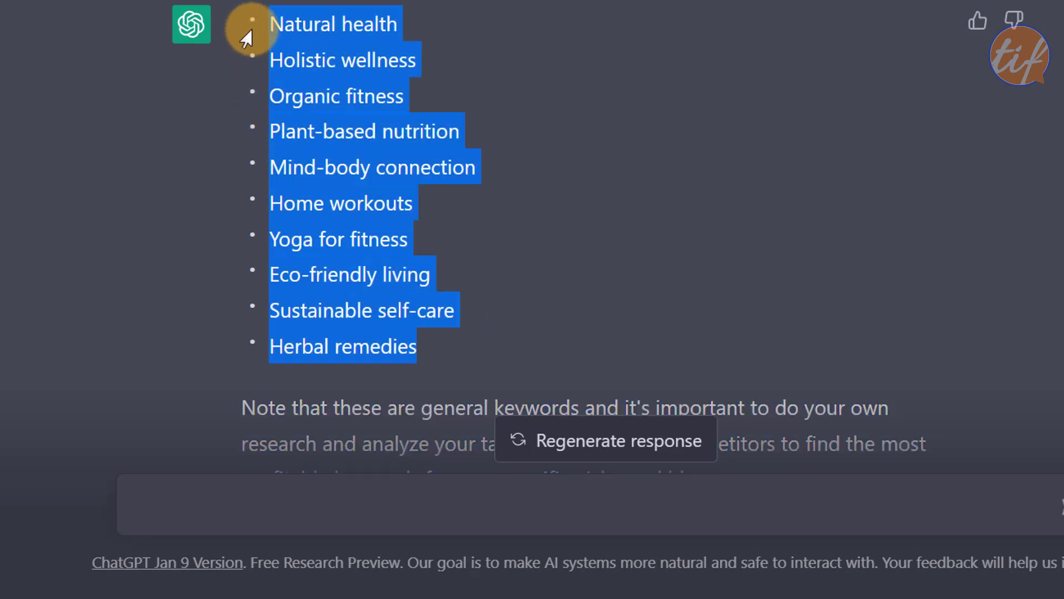
right_click(323, 28)
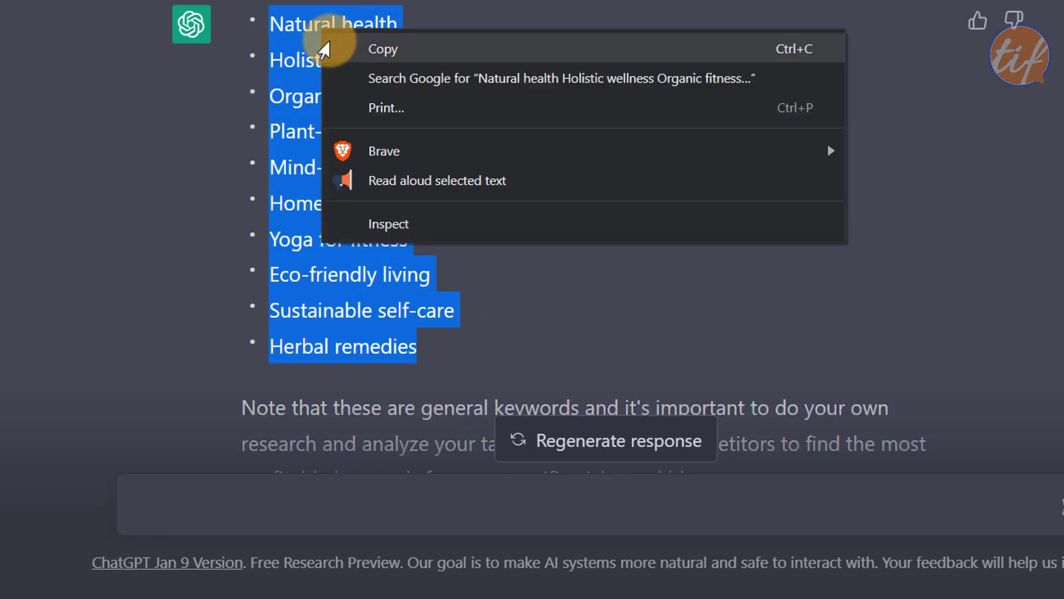
click(381, 48)
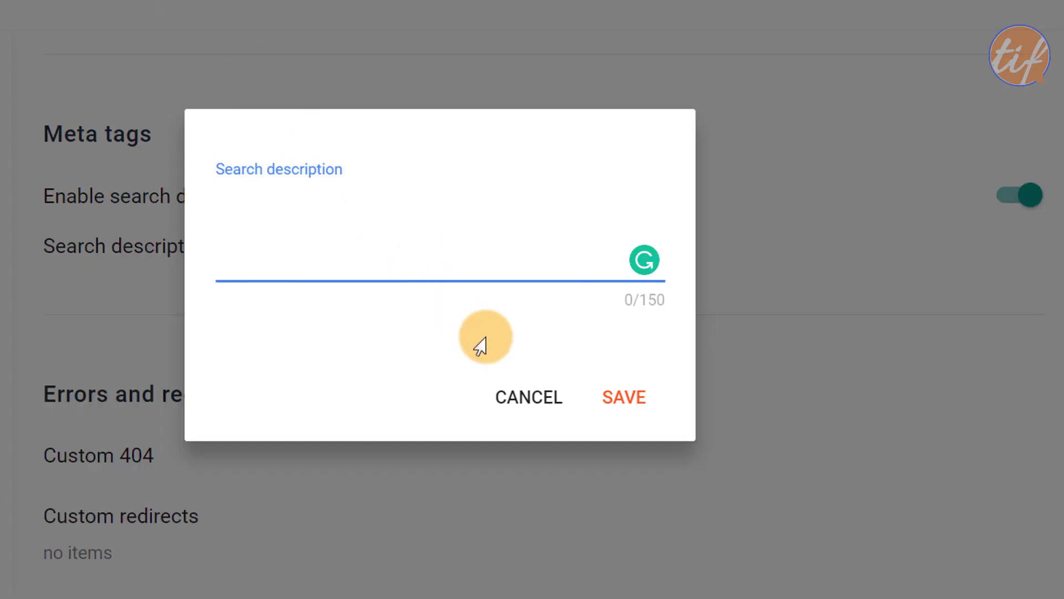
Step: Switch back to Blogger, paste the copied keywords into the Search description and remove the cut-off last line "Sustain"
key(ctrl+v)
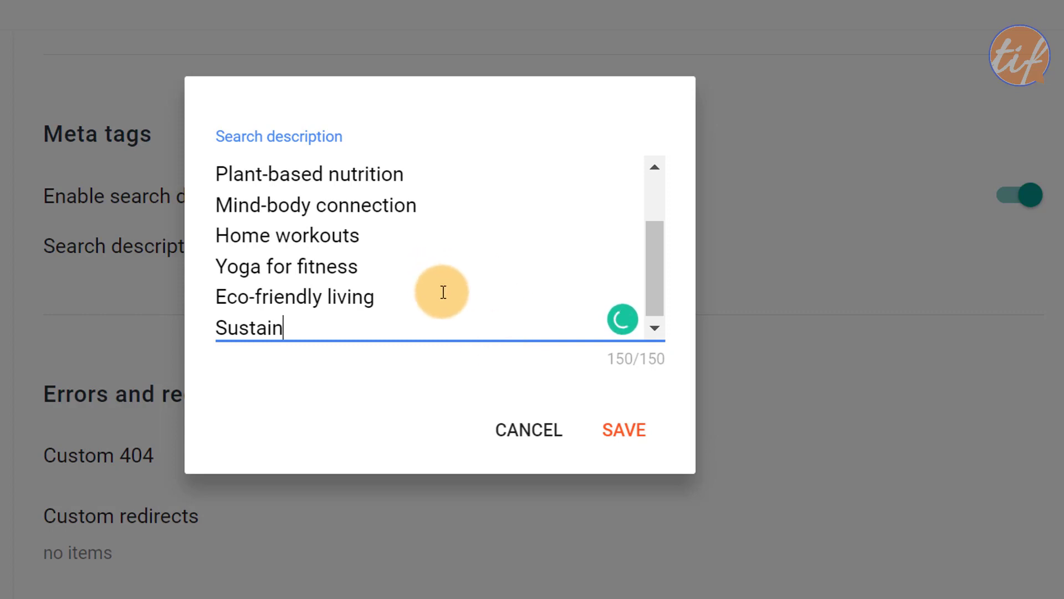
double_click(274, 328)
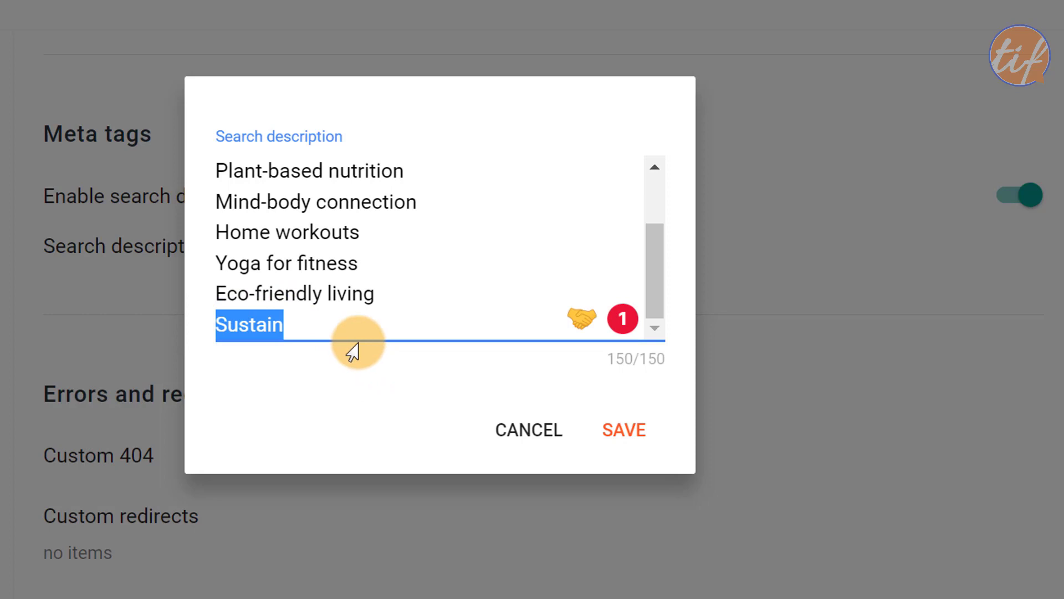
key(BackSpace)
key(BackSpace)
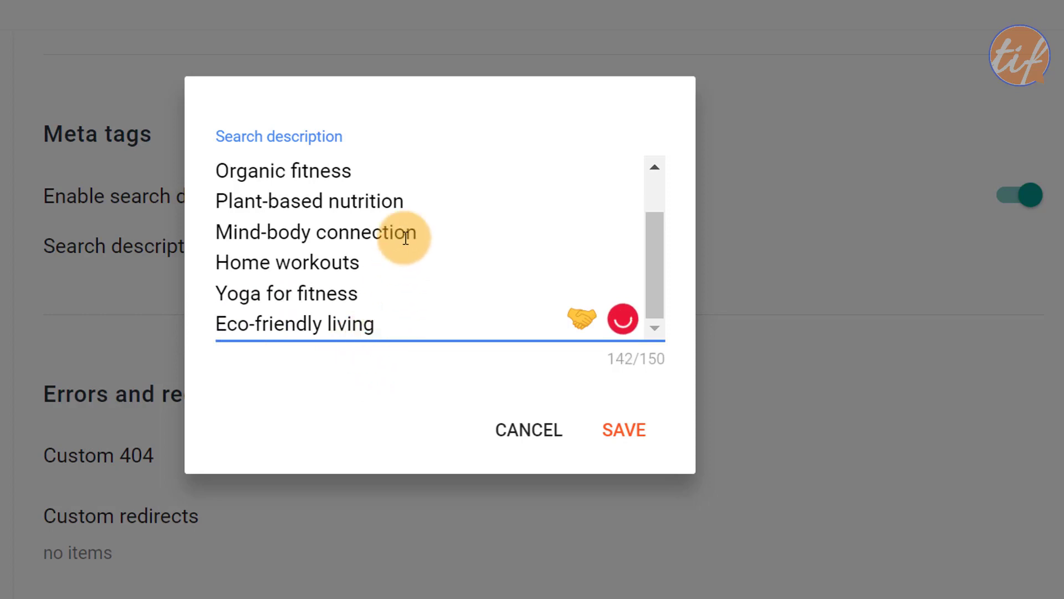
Step: Join the Search description keywords from Natural health to Eco-friendly living into one running list separated by commas
click(362, 170)
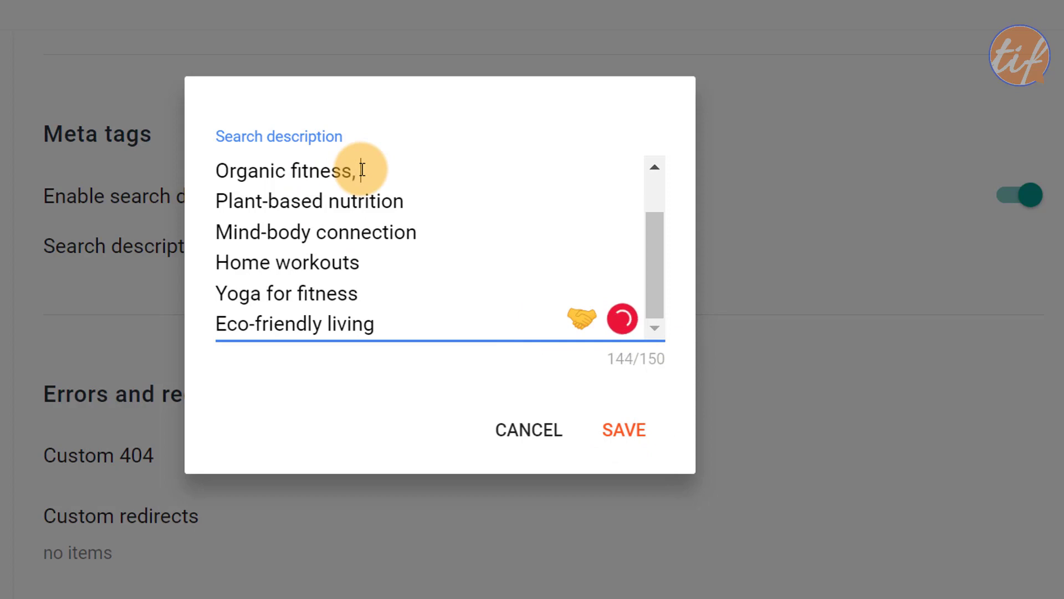
key(Delete)
key(ctrl+Home)
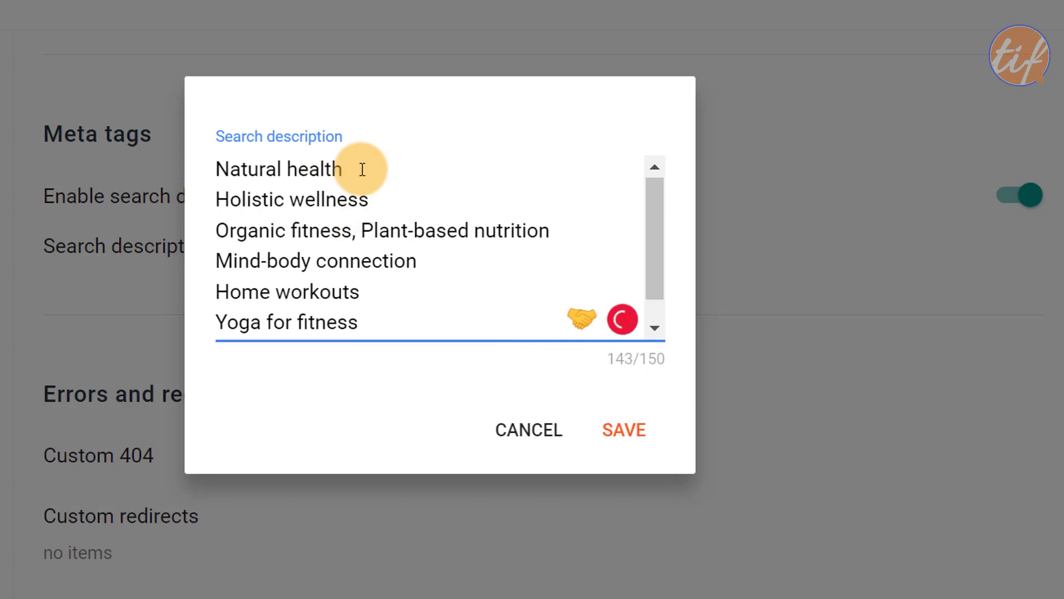
key(Delete)
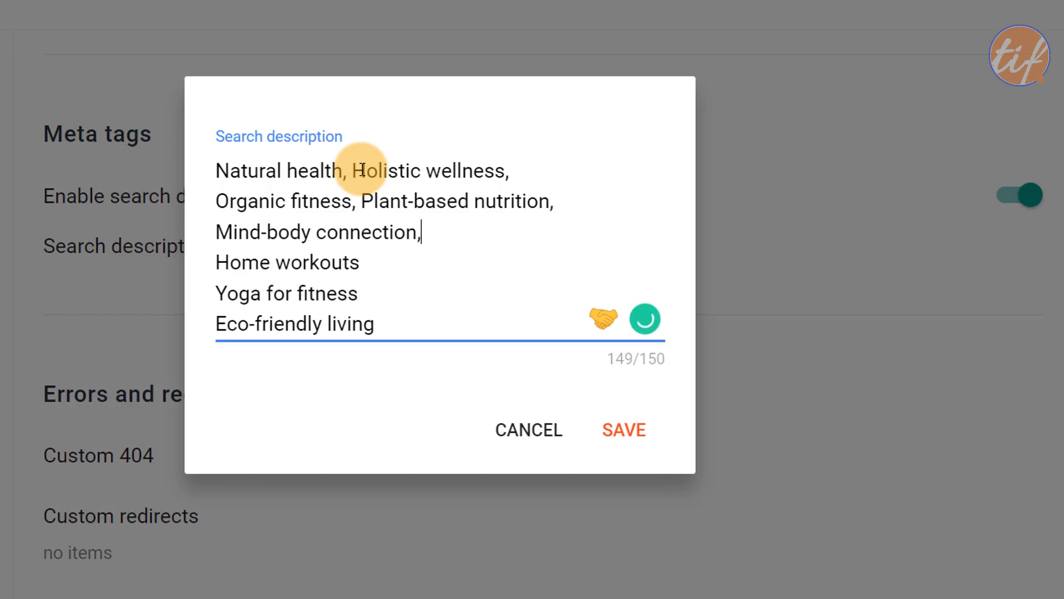
key(Delete)
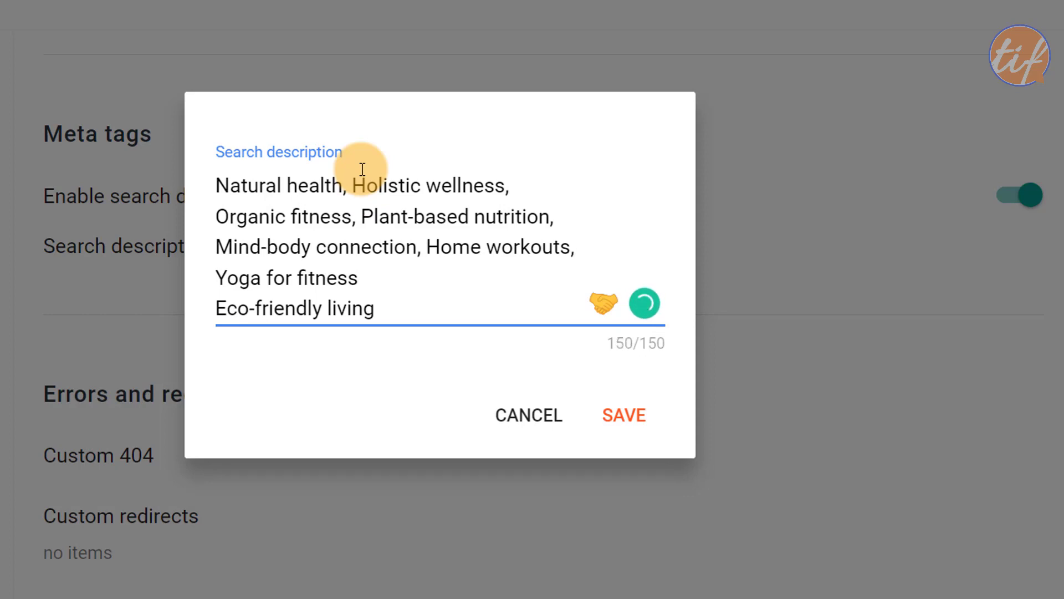
key(Delete)
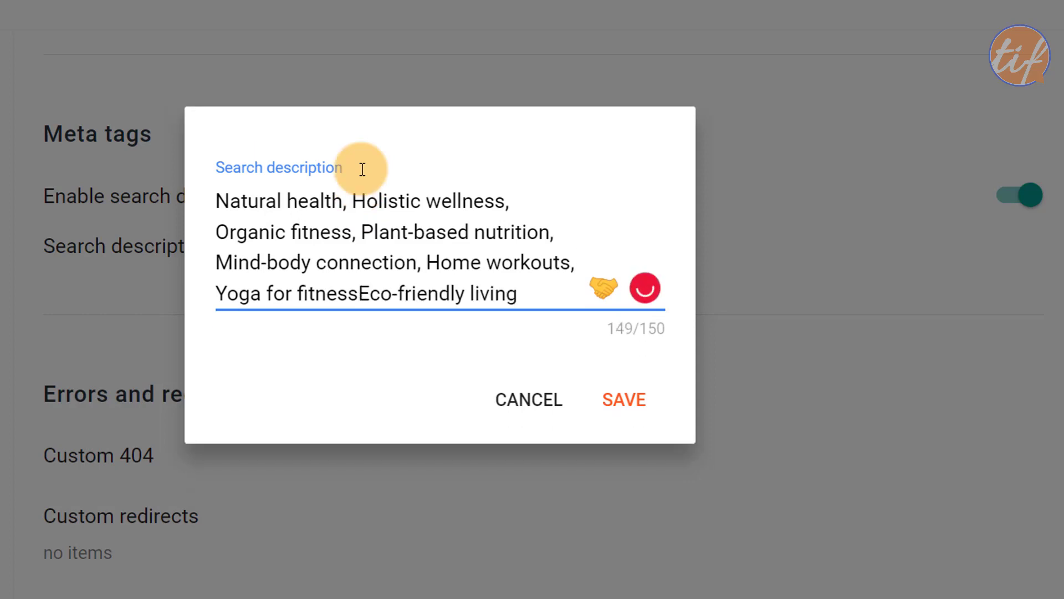
text(,)
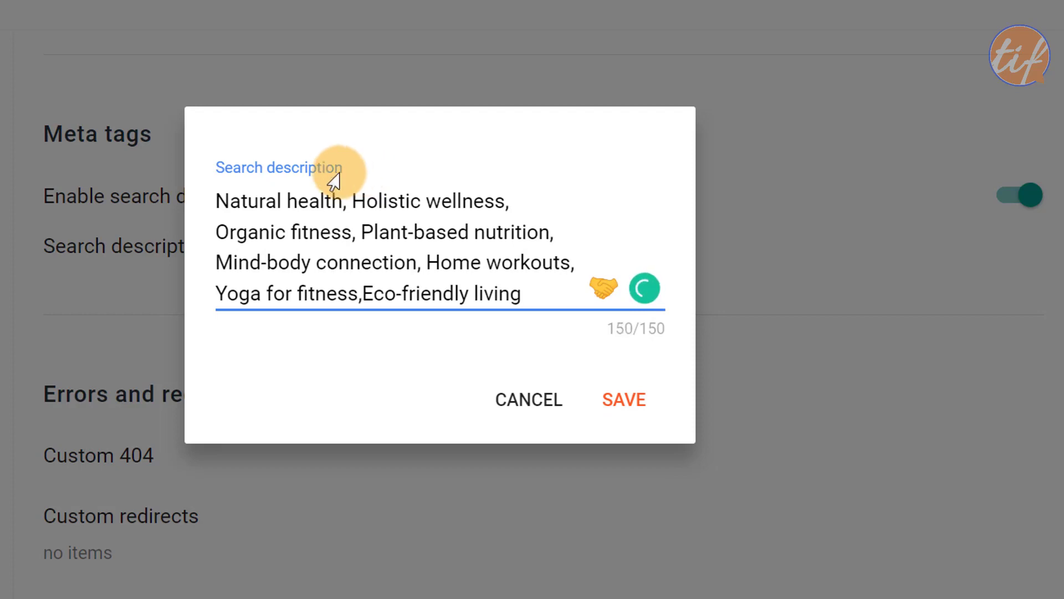
Step: Remove the space before Plant-based nutrition, add one before Eco-friendly living, and save the Search description
click(521, 293)
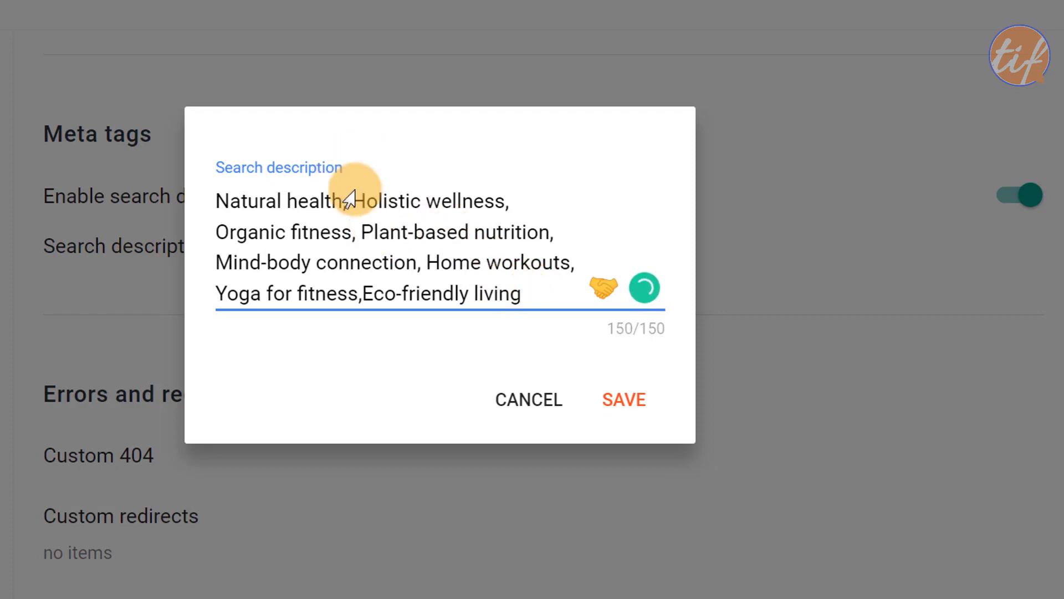
click(363, 231)
key(BackSpace)
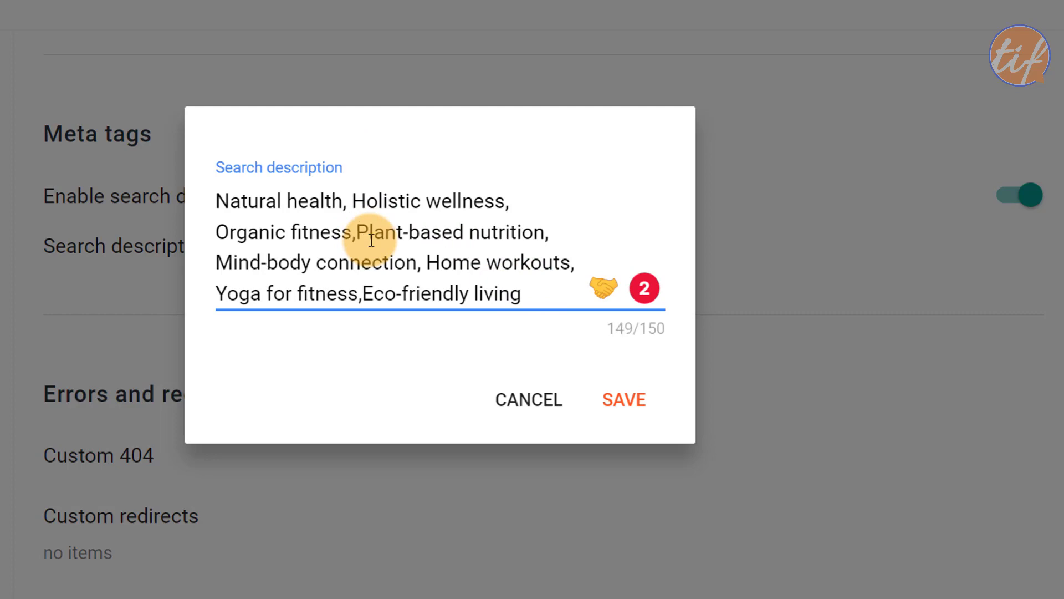
click(427, 262)
key(BackSpace)
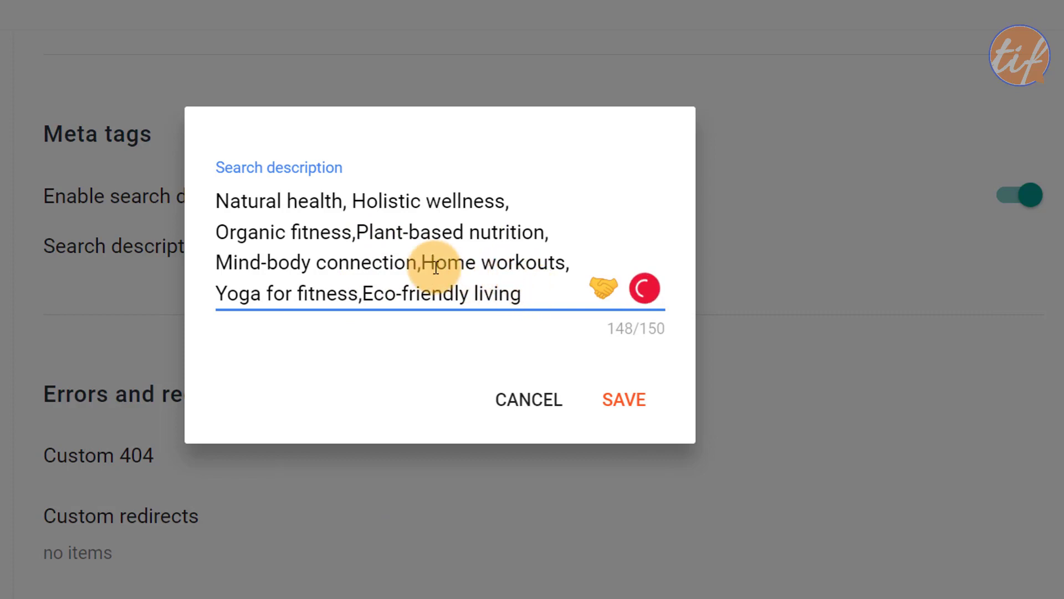
click(365, 294)
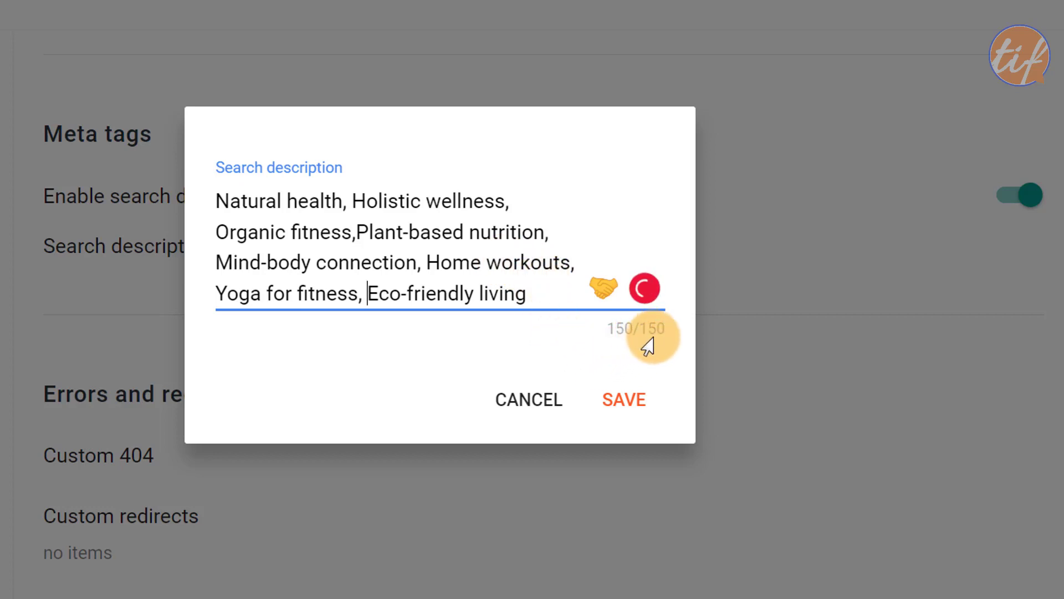
click(625, 400)
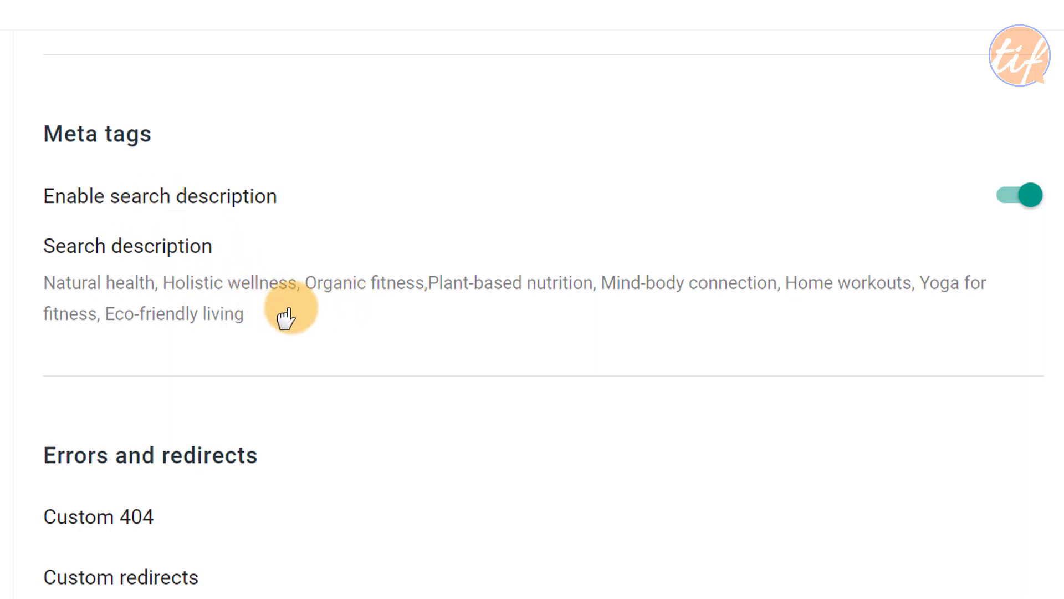
Step: Enable custom robots.txt under Crawlers and indexing
scroll(294, 307, down, 6)
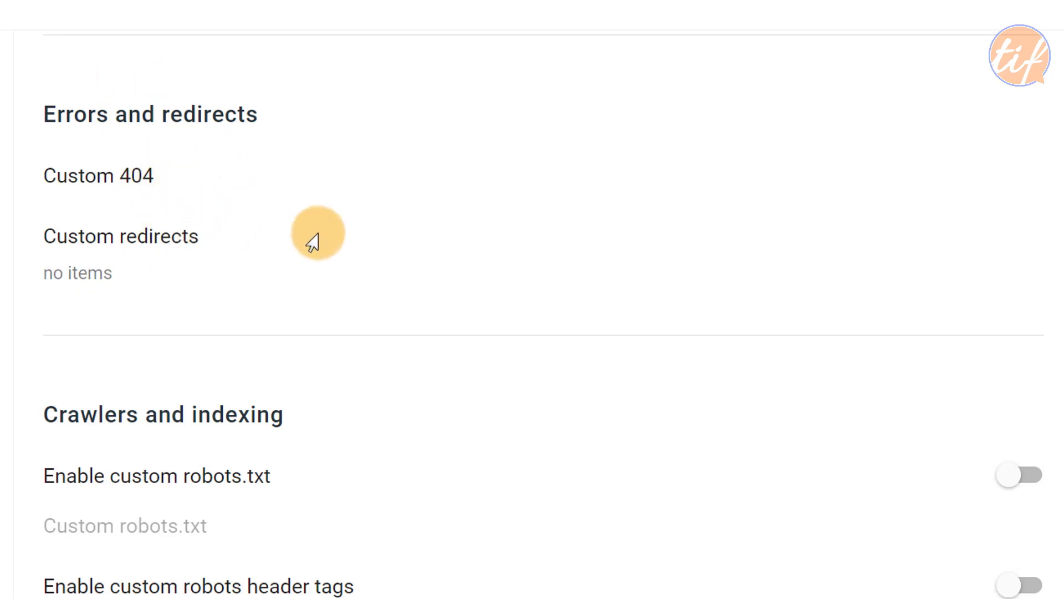
scroll(335, 235, down, 3)
scroll(365, 254, down, 3)
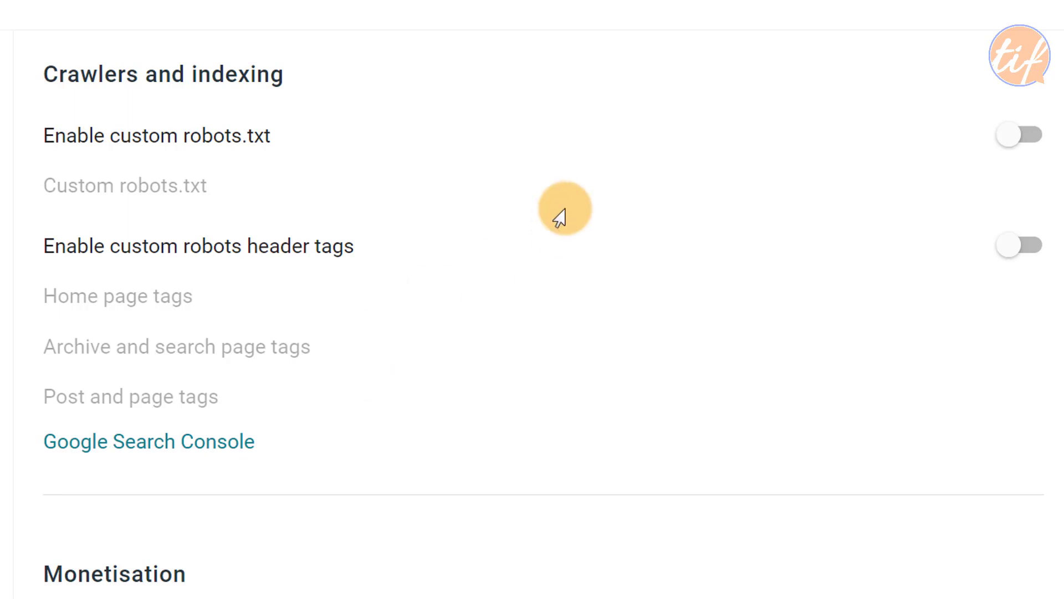
click(1030, 142)
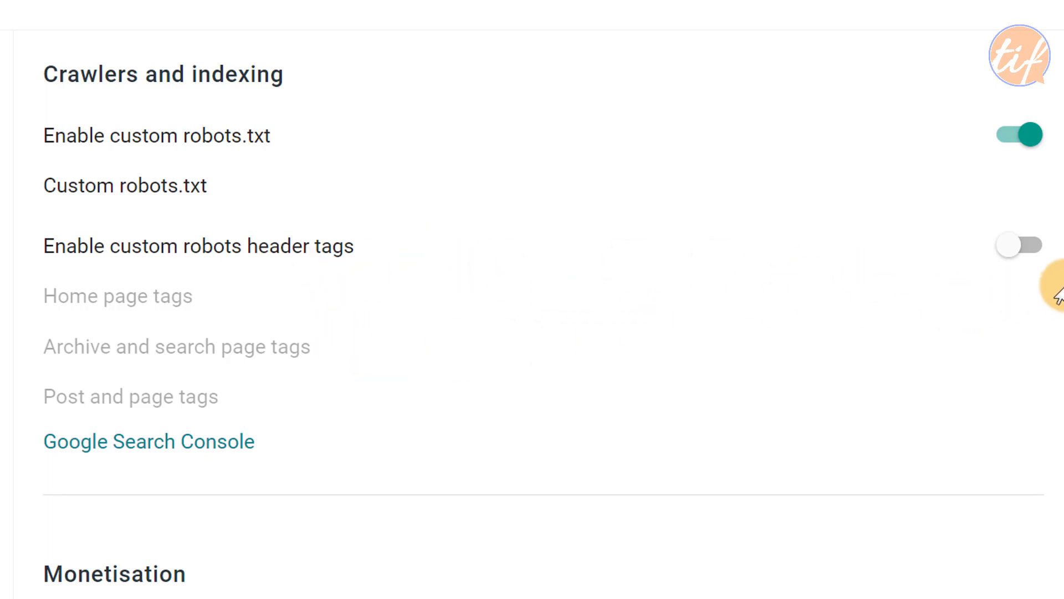
Step: Review the Monetisation and Manage blog settings, including the Remove your blog confirmation, and cancel the deletion
scroll(539, 335, down, 2)
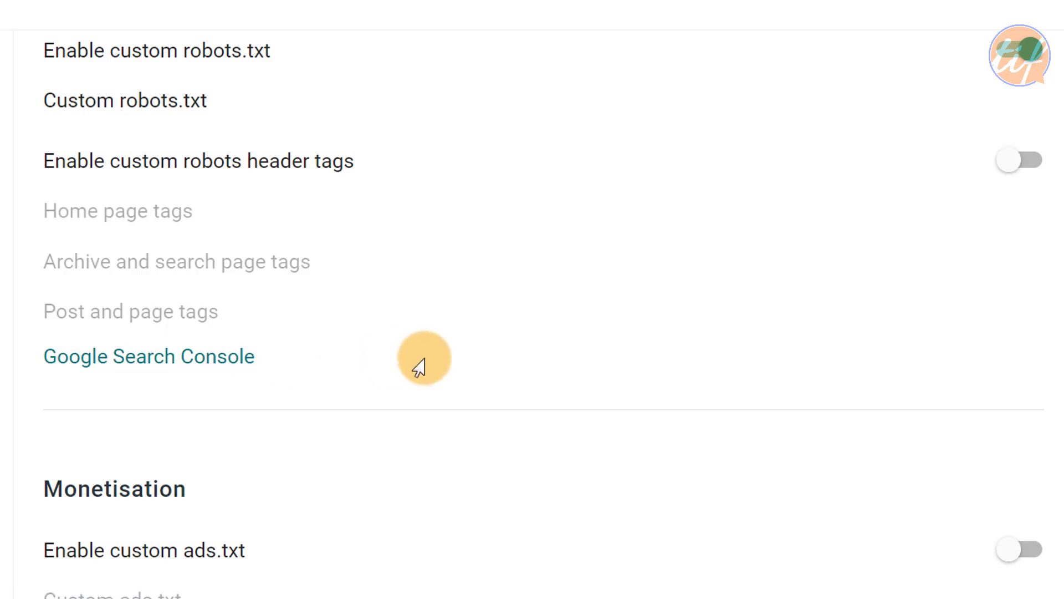
scroll(419, 361, down, 3)
scroll(426, 397, down, 2)
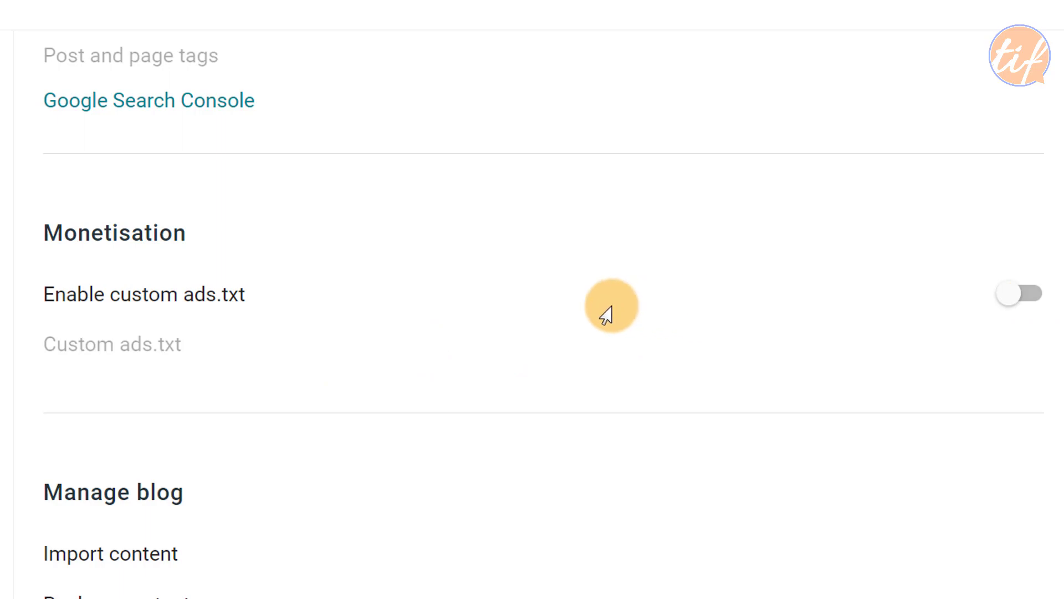
scroll(606, 314, down, 2)
scroll(606, 313, down, 4)
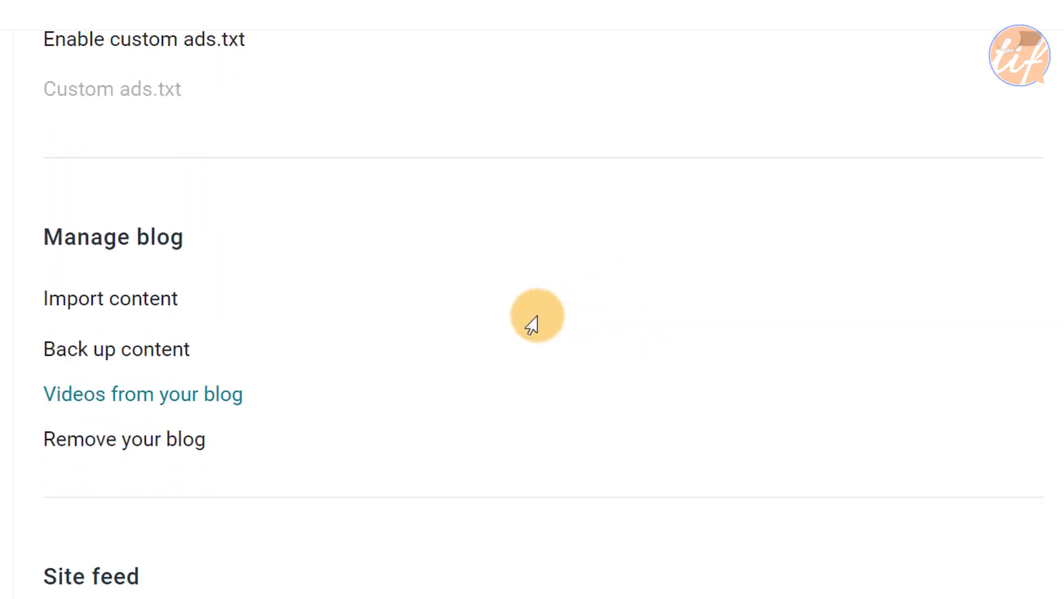
scroll(468, 339, down, 2)
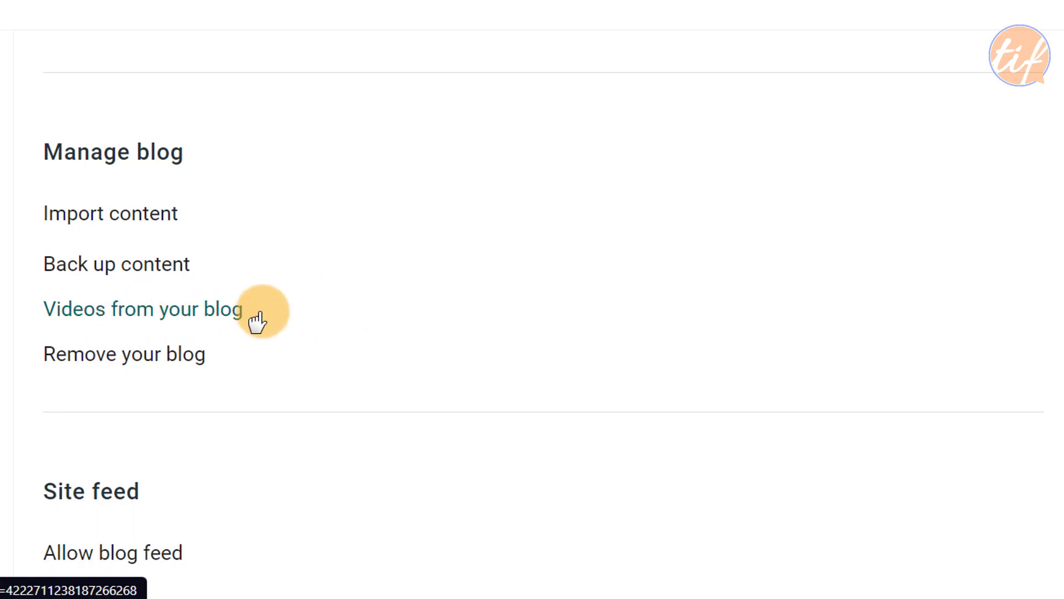
scroll(436, 291, down, 1)
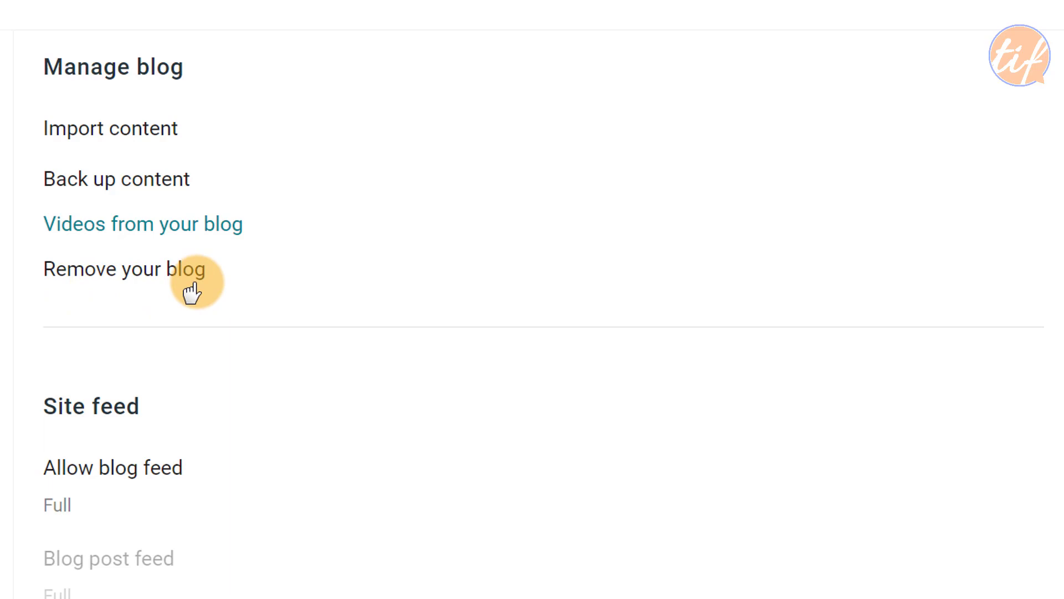
click(97, 277)
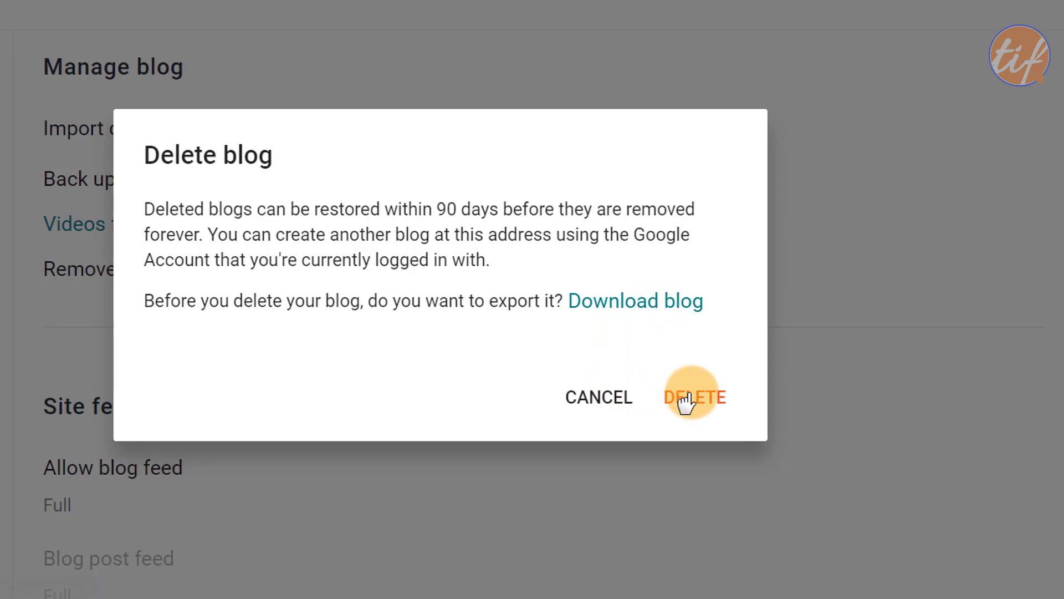
click(585, 403)
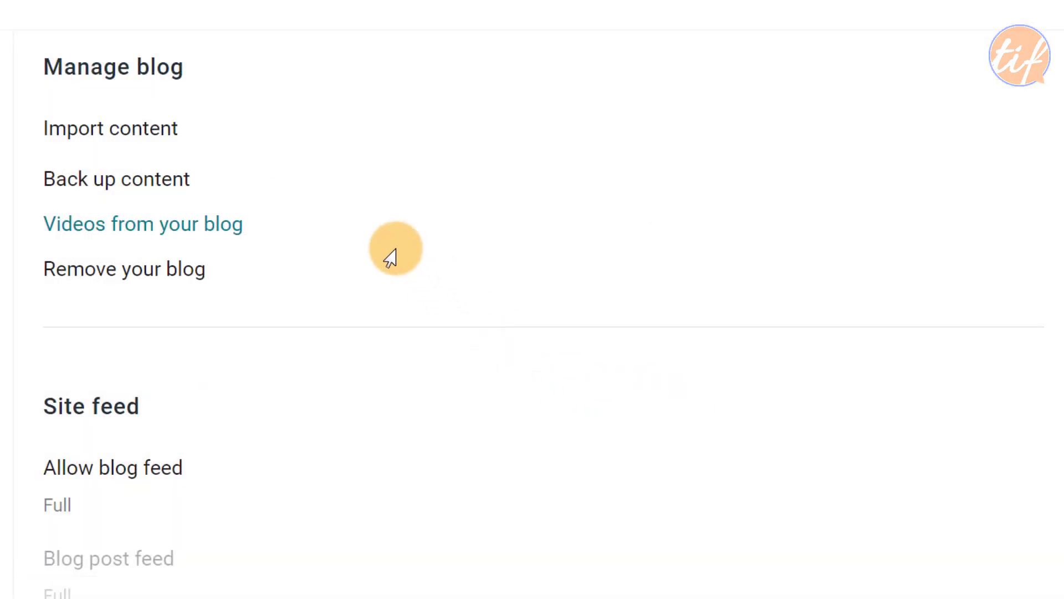
Step: Review the Site feed options and the General settings for Blogger draft and the user profile
scroll(392, 261, down, 3)
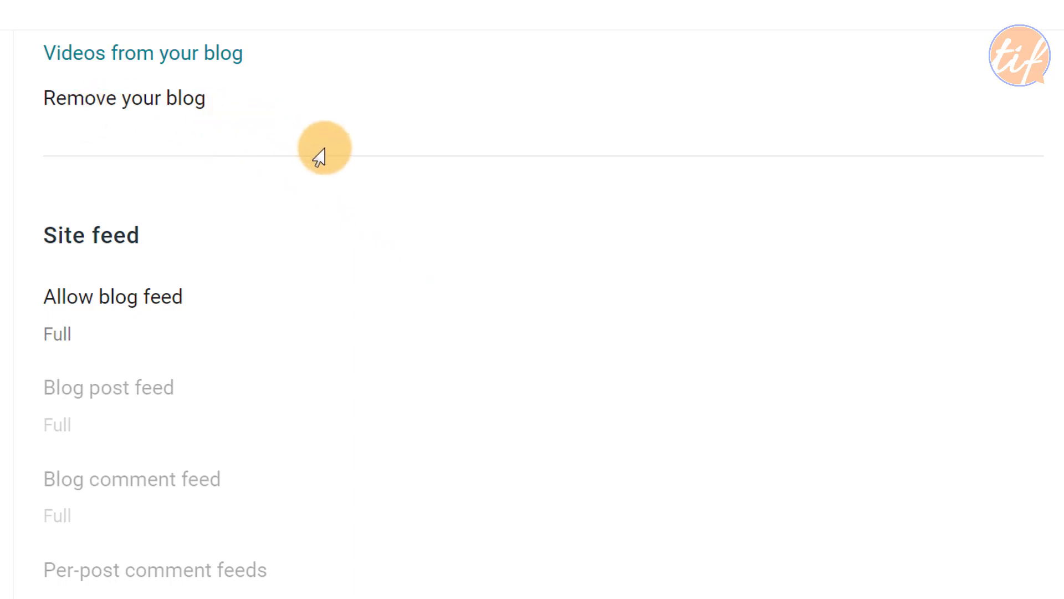
scroll(356, 161, down, 3)
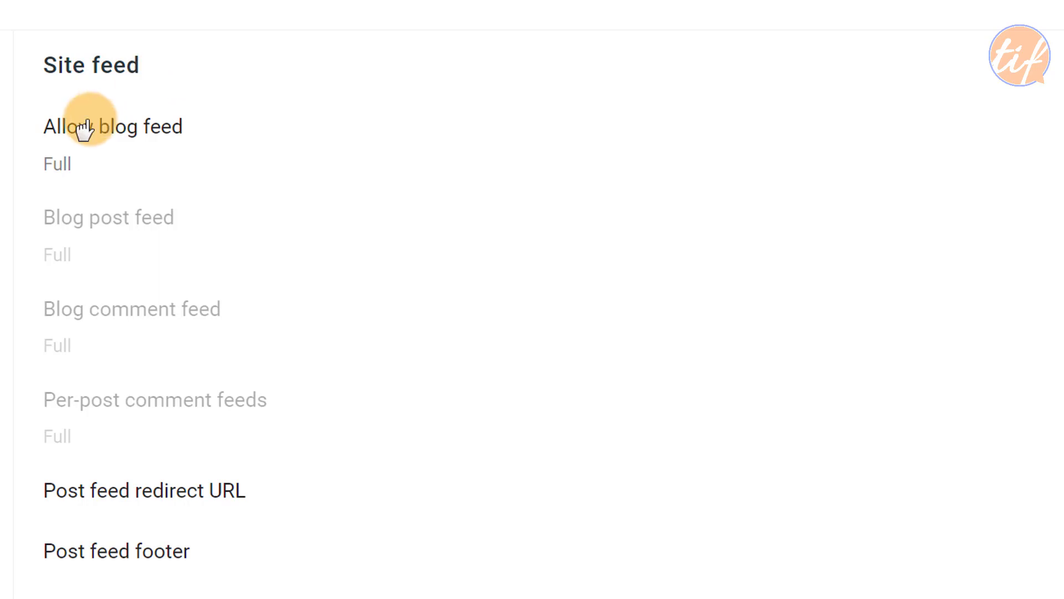
scroll(214, 366, down, 3)
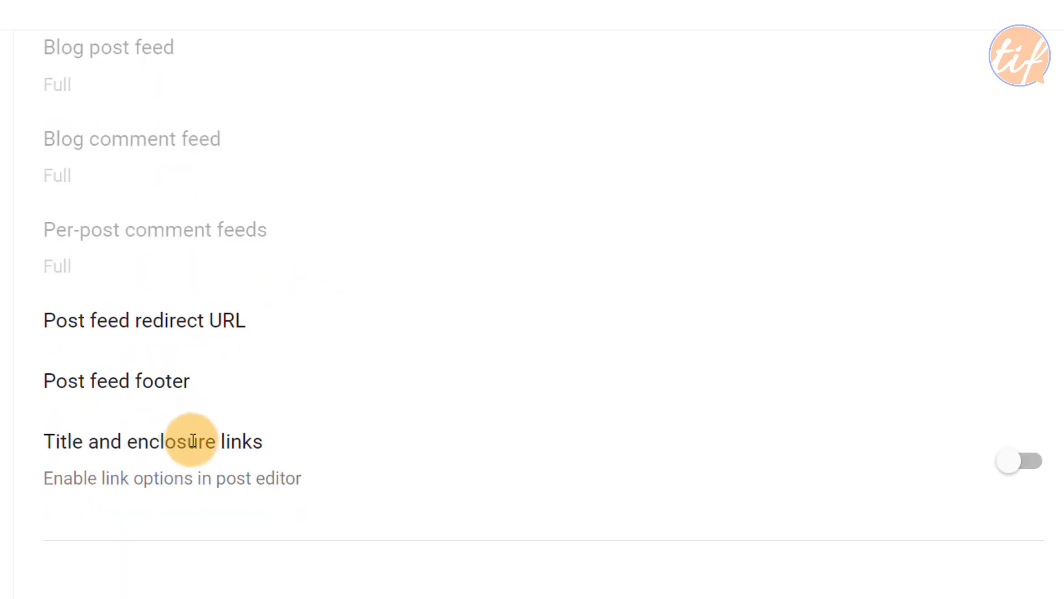
scroll(213, 448, down, 3)
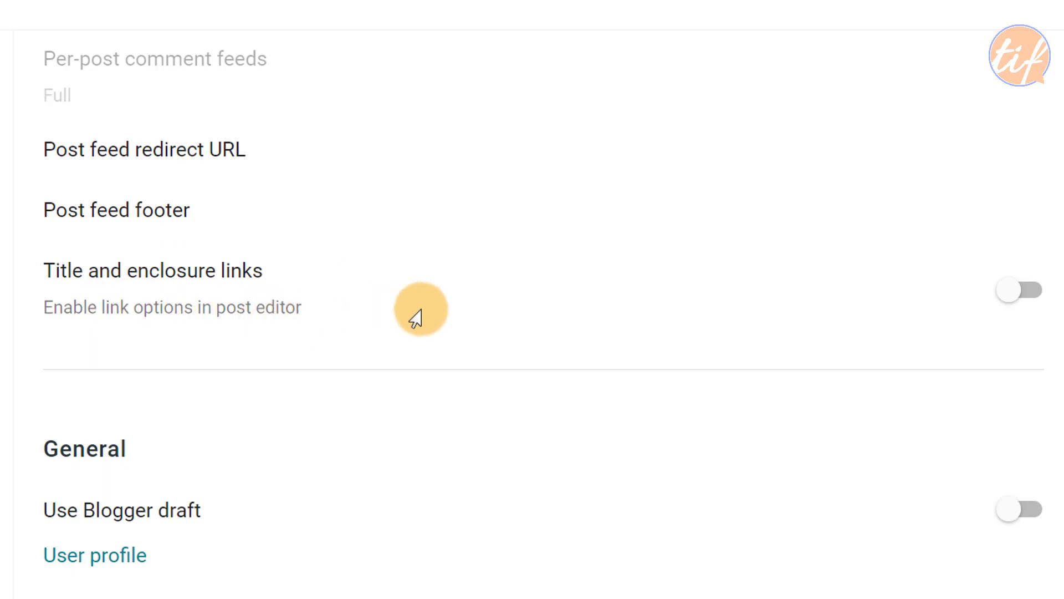
scroll(459, 309, up, 7)
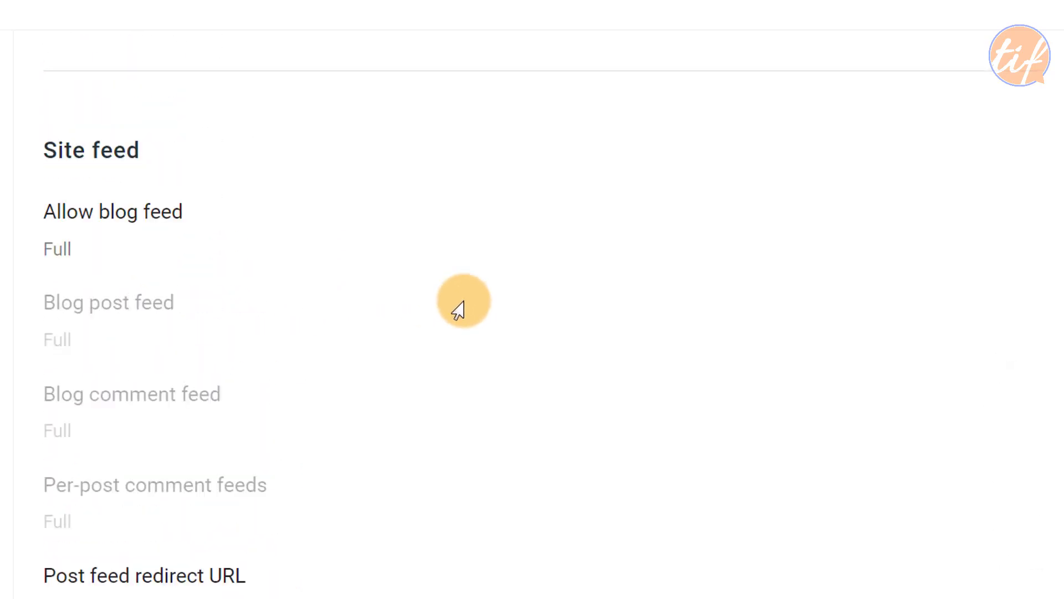
scroll(458, 314, down, 1)
scroll(455, 315, down, 5)
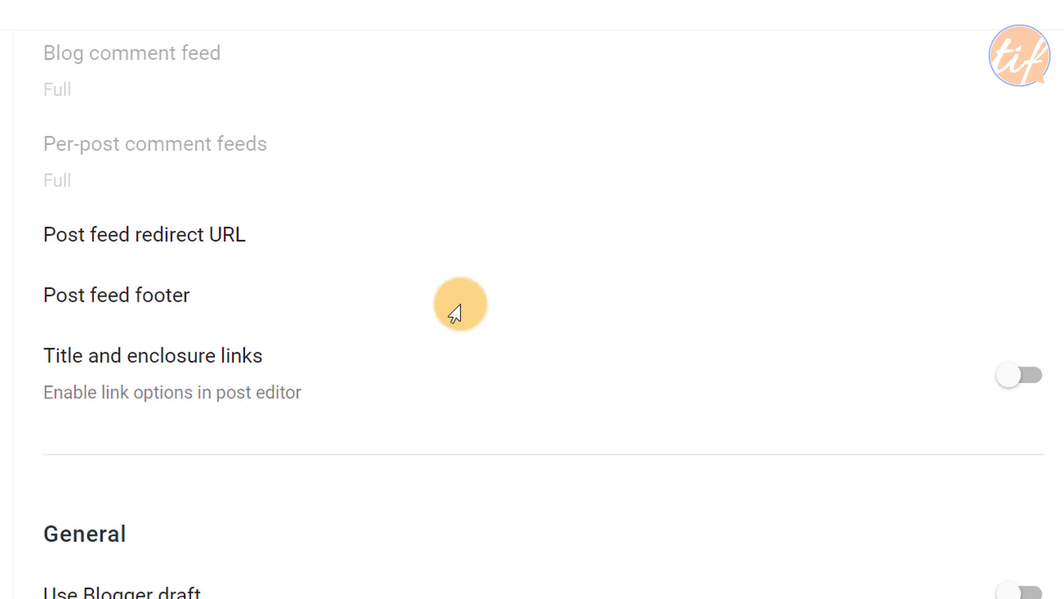
scroll(454, 314, down, 2)
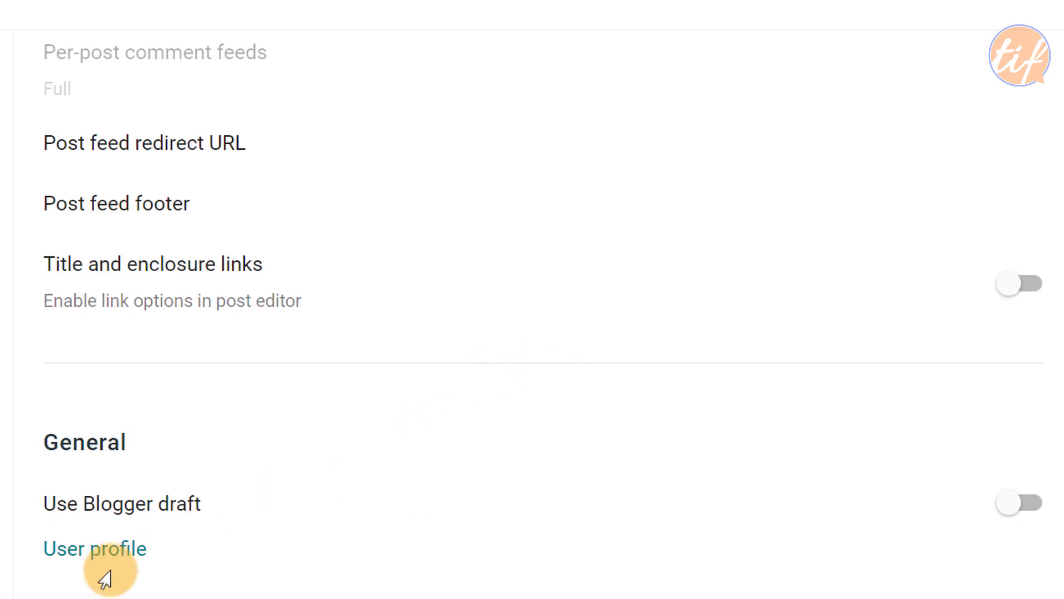
scroll(660, 542, up, 1)
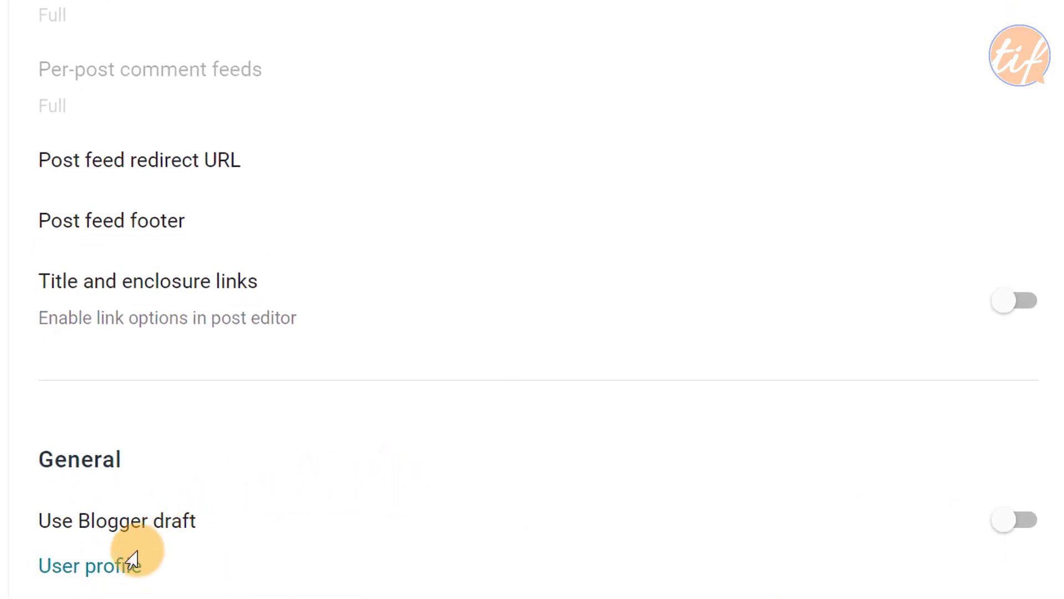
Step: Open the user profile and switch off Share my profile, Show sites I follow and Show my email address
click(111, 568)
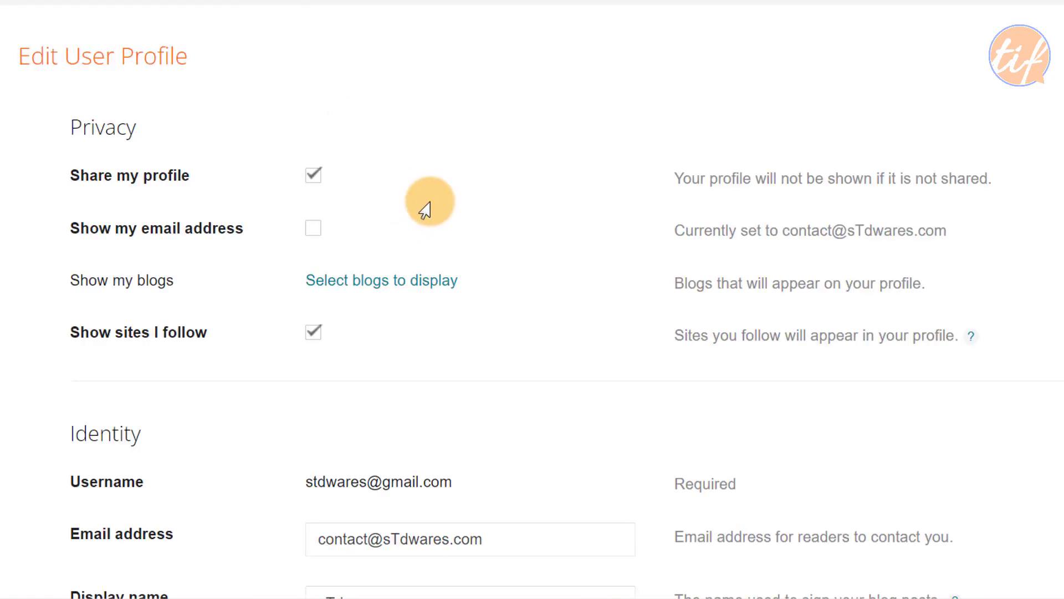
click(313, 177)
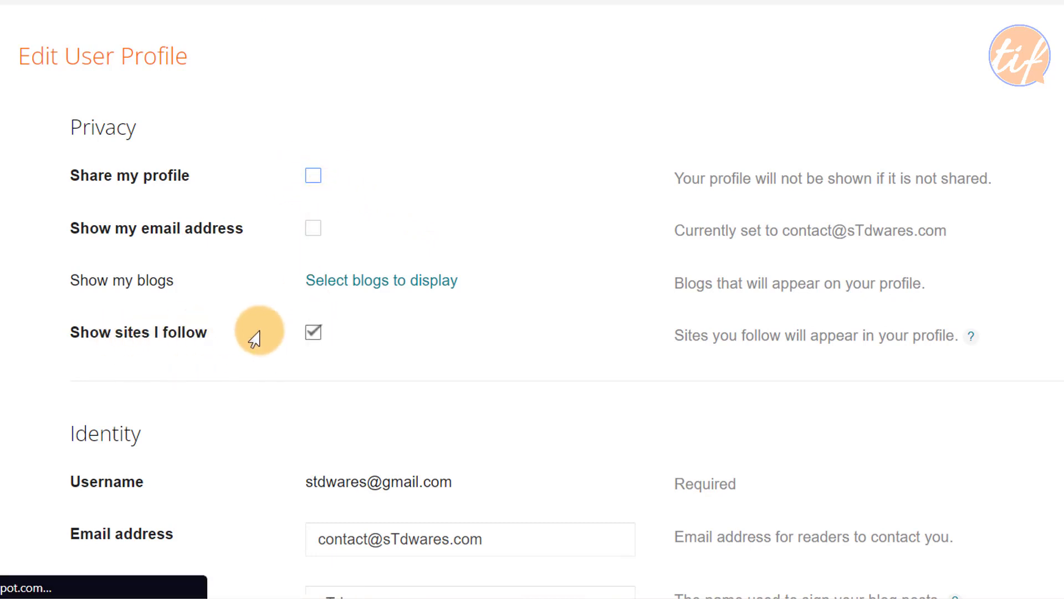
click(312, 333)
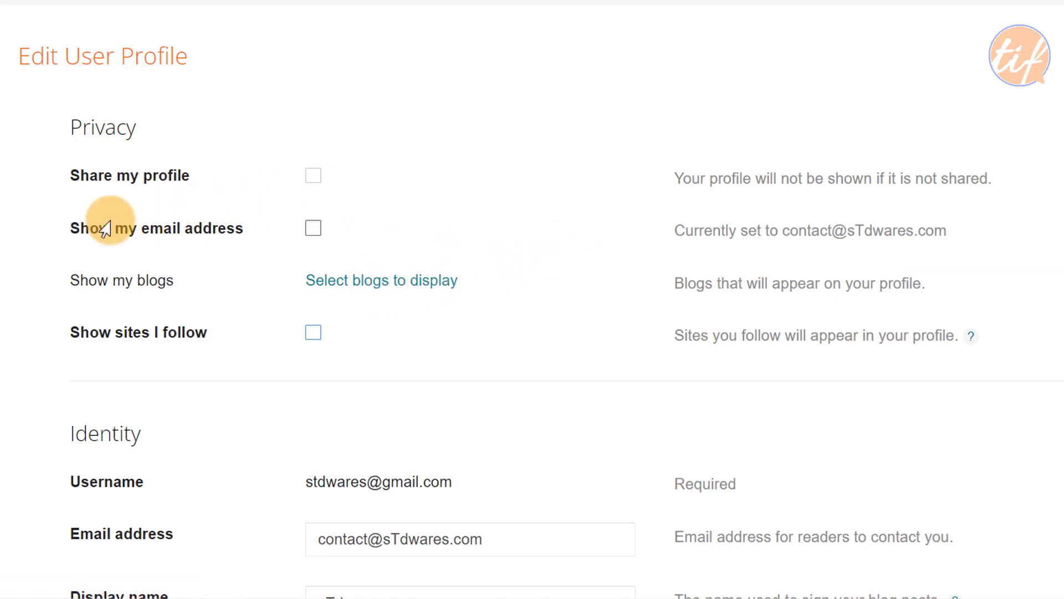
click(312, 227)
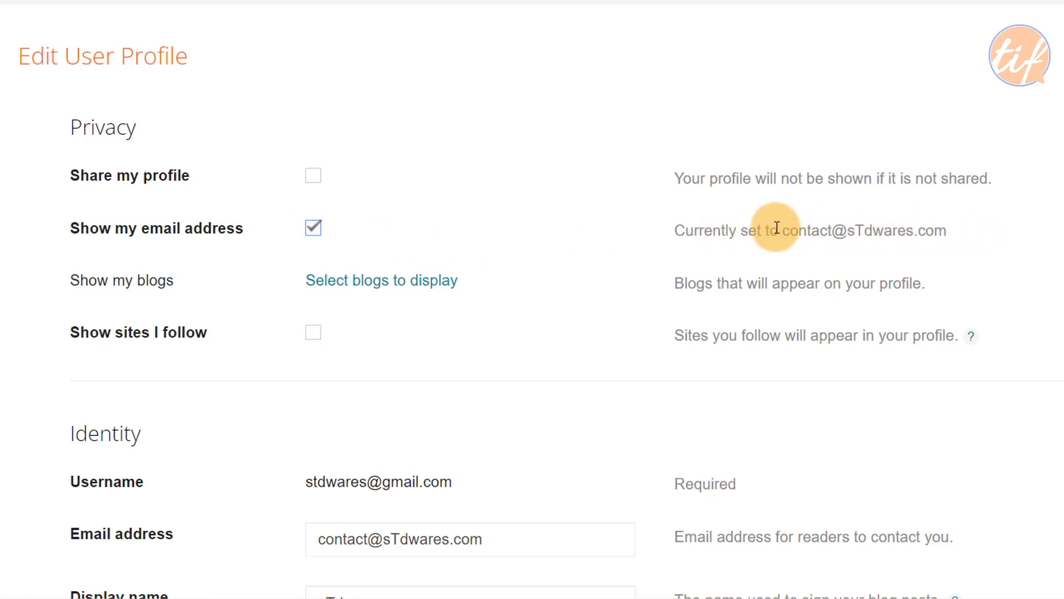
click(313, 228)
scroll(582, 214, down, 4)
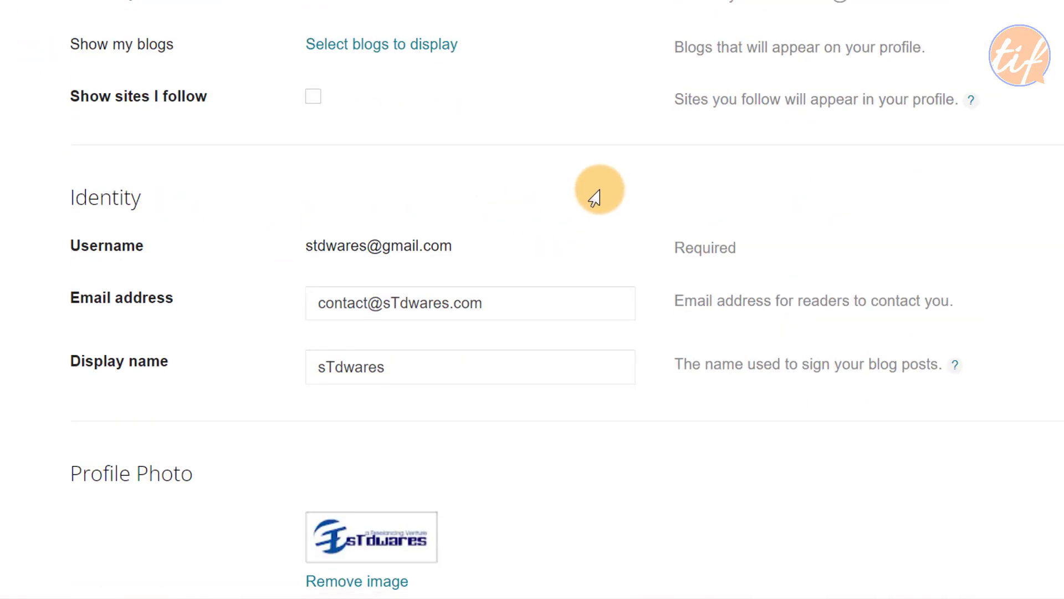
scroll(629, 215, down, 4)
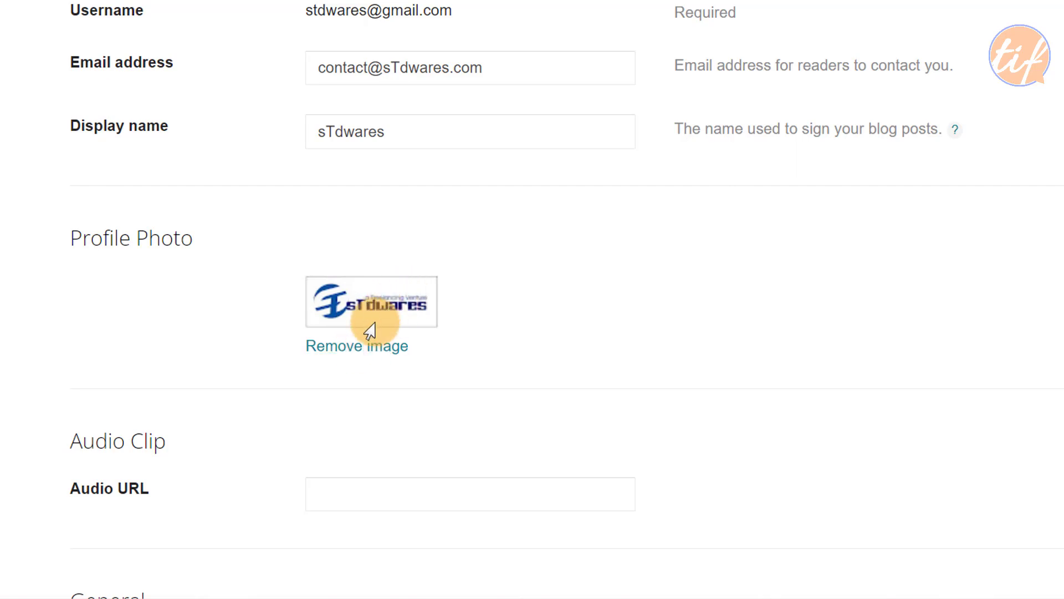
Step: Replace the profile photo with the green leaf image from the computer
click(346, 348)
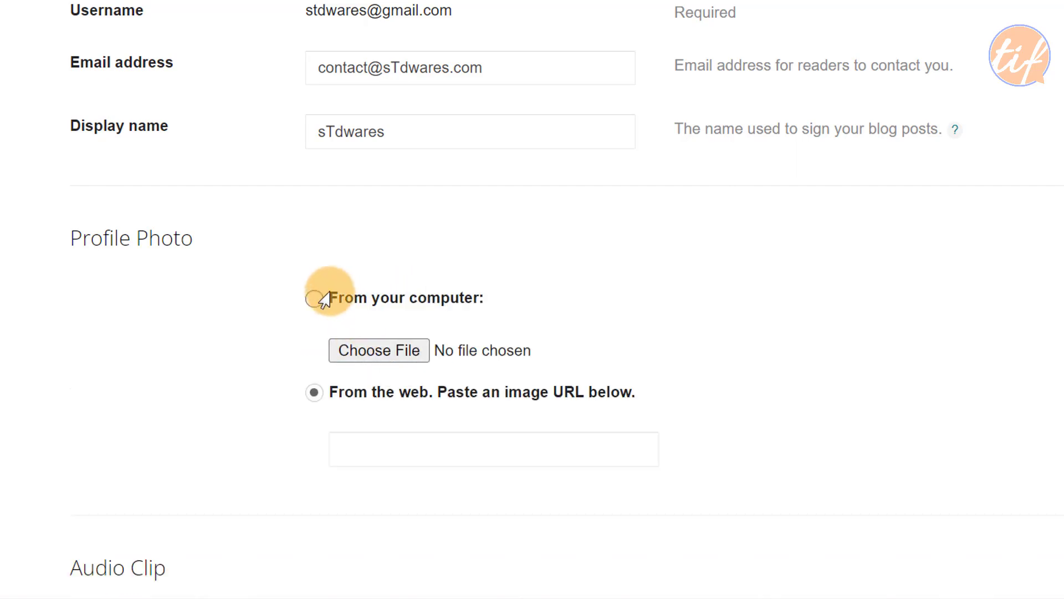
click(388, 358)
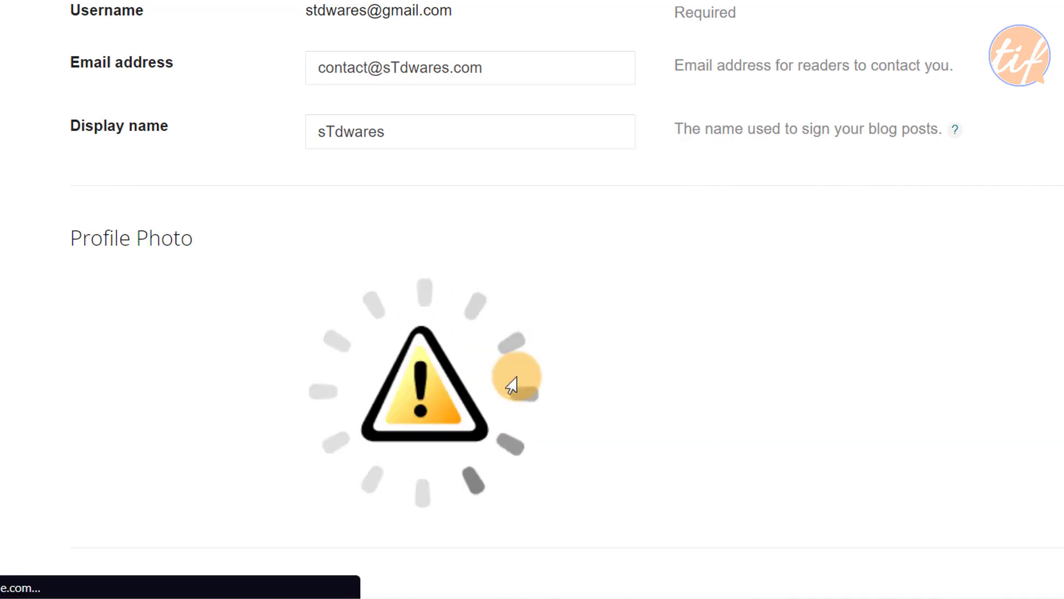
scroll(497, 372, down, 1)
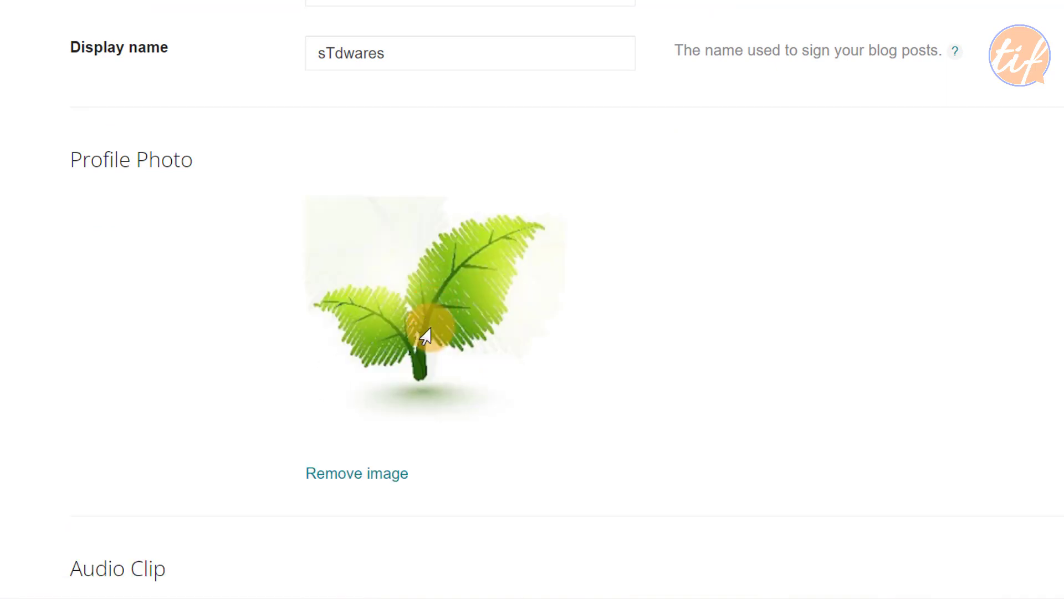
Step: Review the remaining profile fields from Audio Clip through Random question, leave them blank, and save the profile
scroll(488, 304, down, 2)
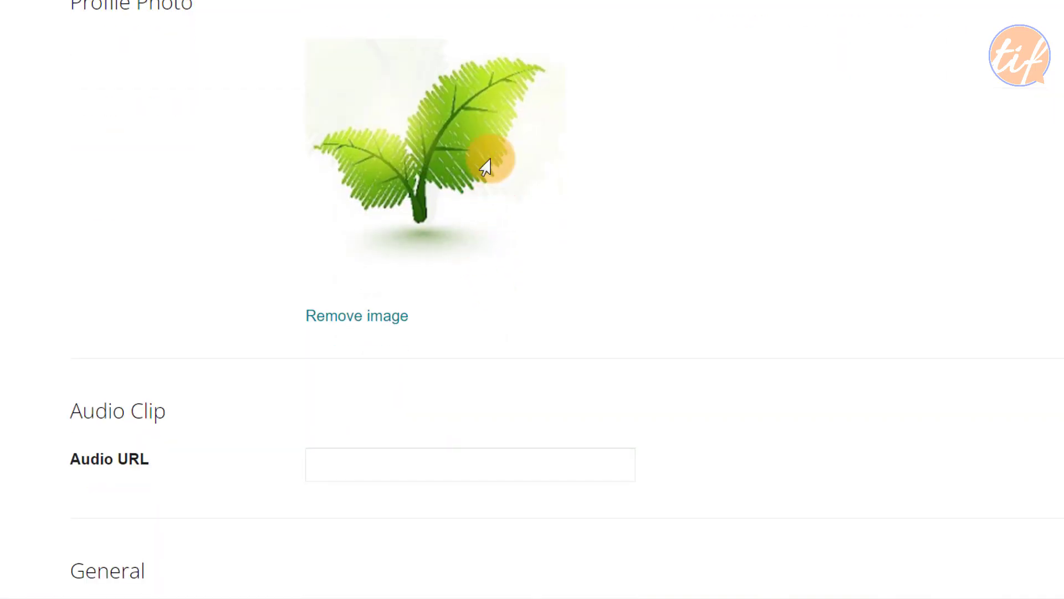
scroll(591, 167, down, 1)
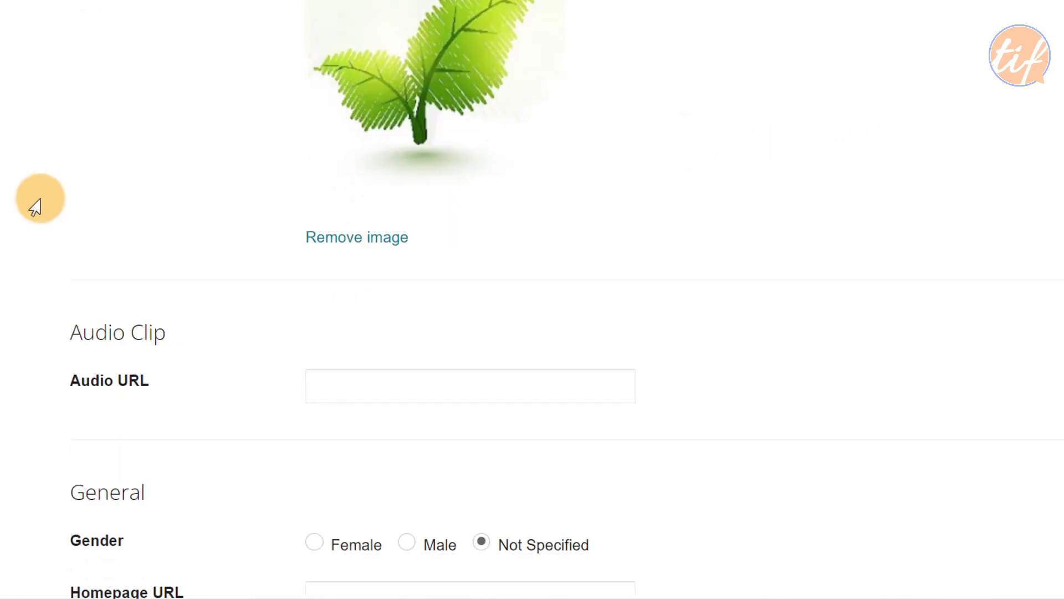
scroll(36, 205, down, 1)
scroll(36, 208, down, 2)
scroll(29, 211, down, 1)
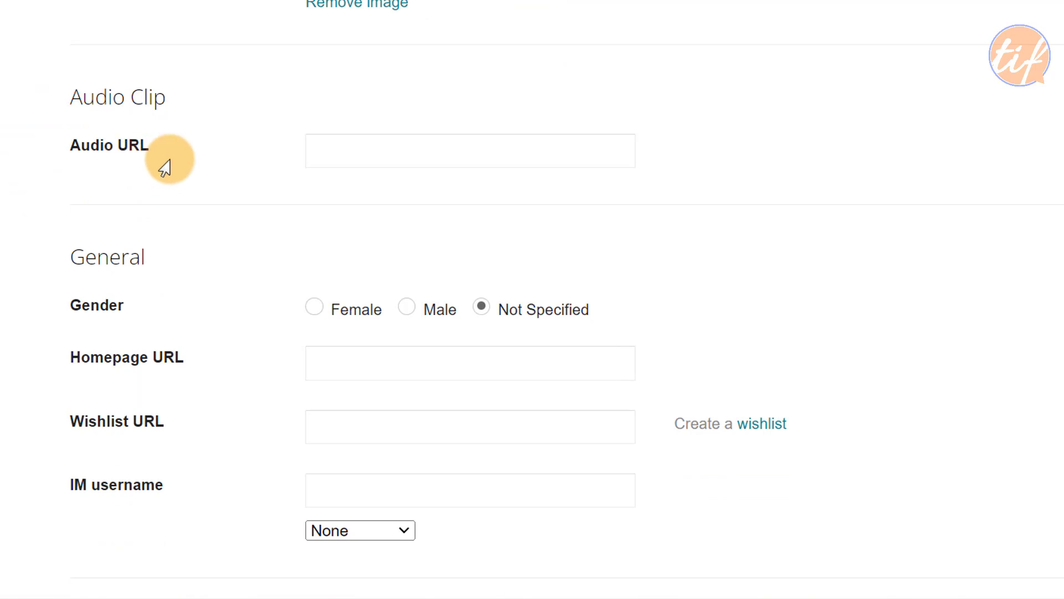
scroll(183, 169, down, 1)
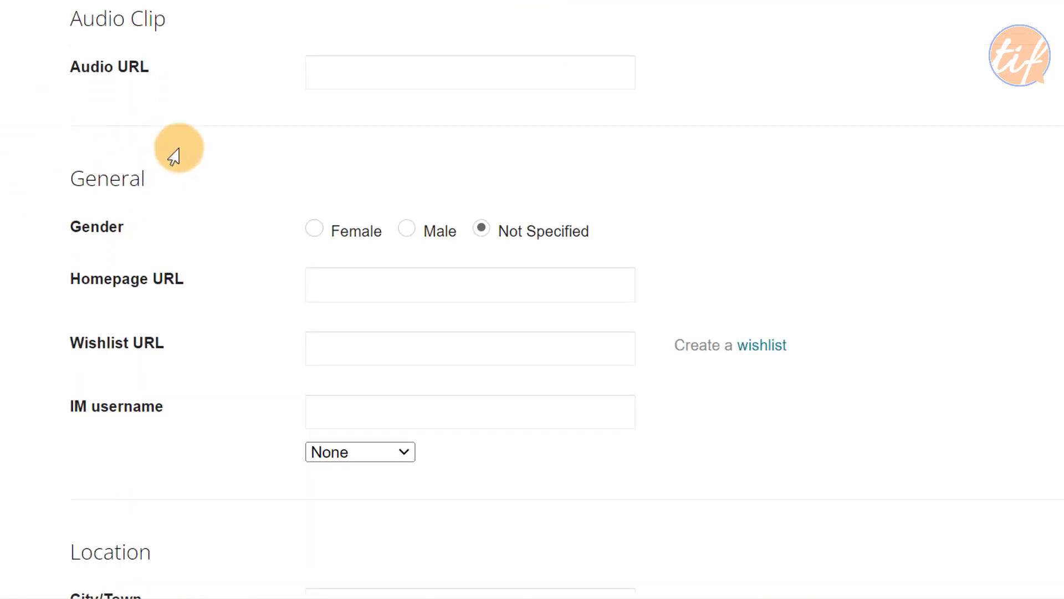
scroll(5, 174, down, 3)
scroll(25, 209, down, 3)
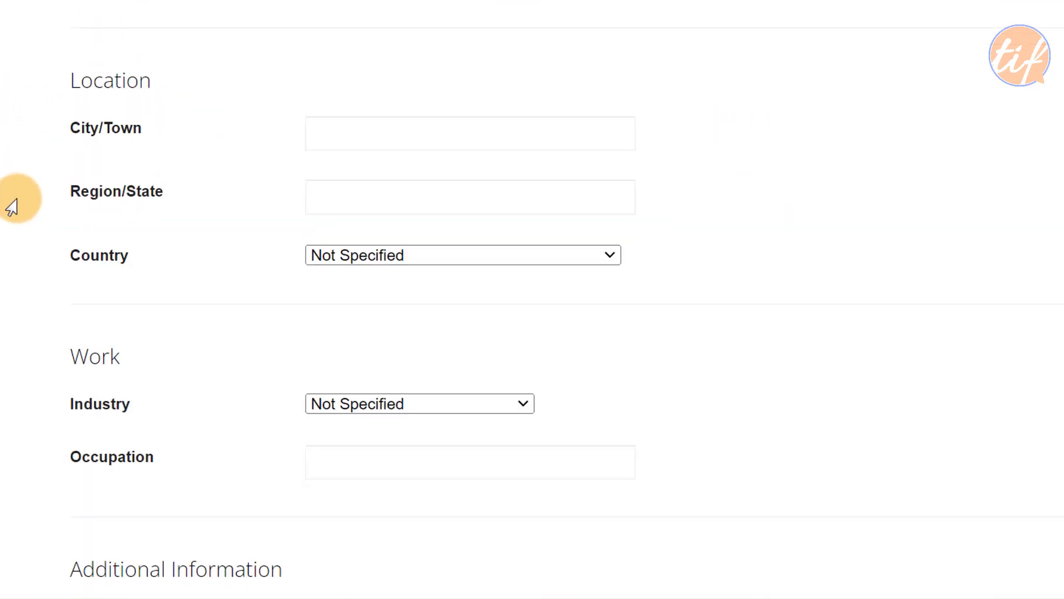
scroll(11, 208, down, 10)
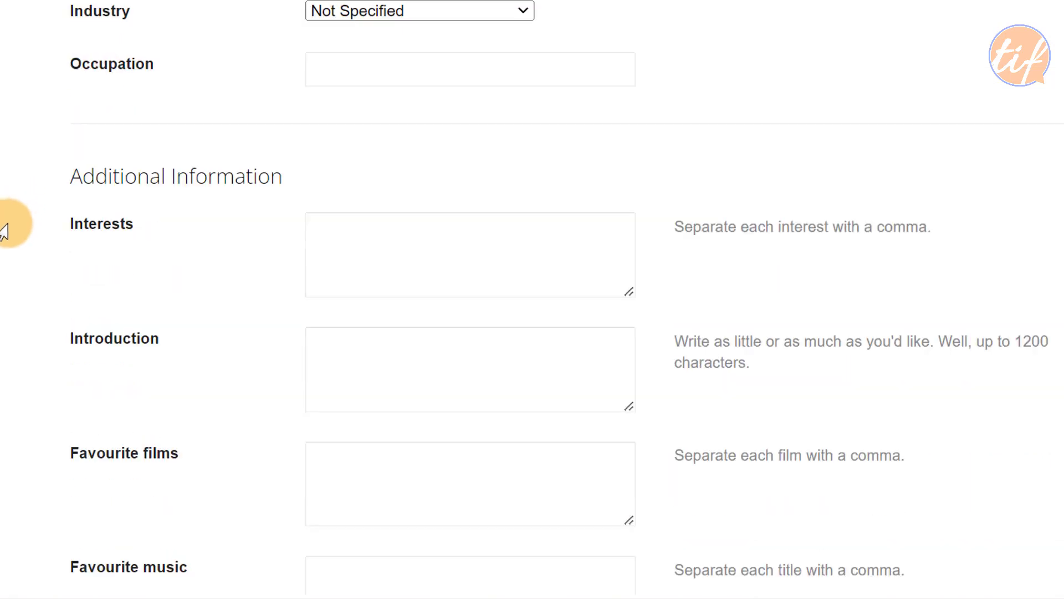
scroll(4, 230, down, 7)
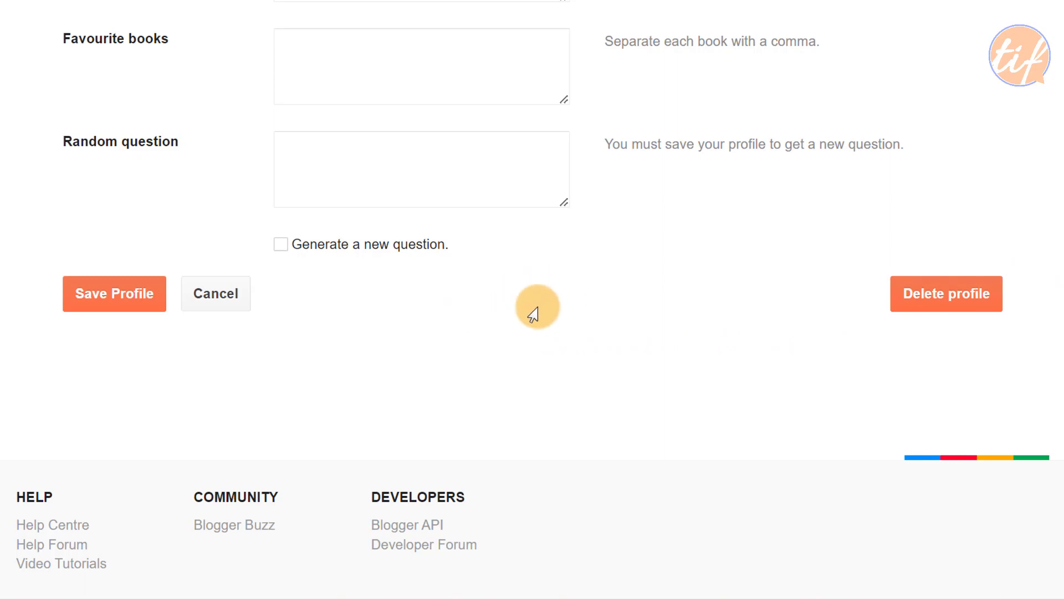
click(103, 298)
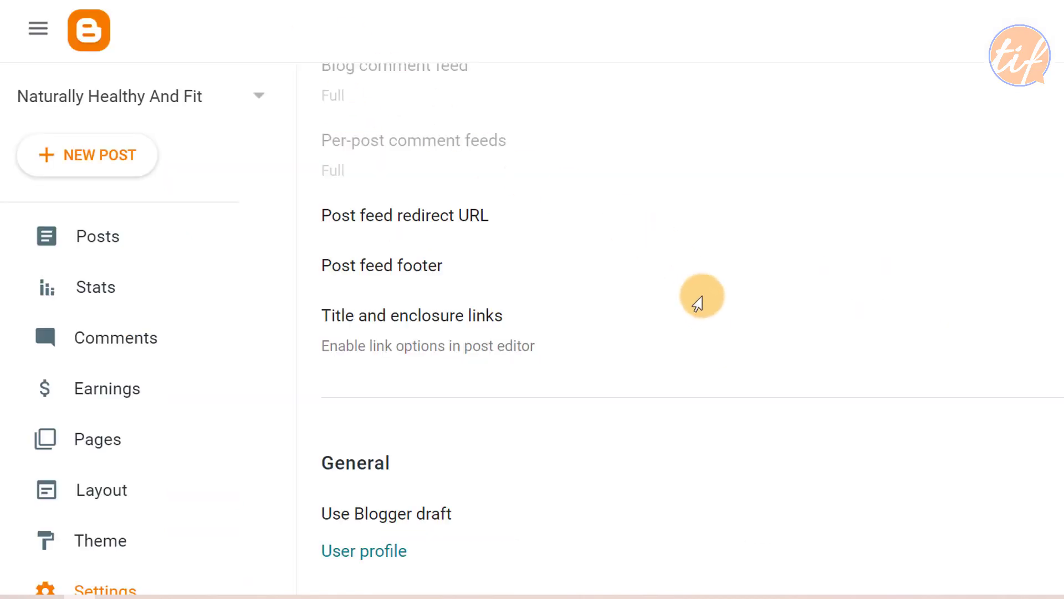
Step: Go back through the blog settings to their beginning and view the Naturally Healthy And Fit blog
scroll(697, 288, up, 15)
scroll(685, 254, up, 20)
scroll(685, 255, up, 20)
scroll(684, 254, up, 20)
scroll(685, 255, up, 10)
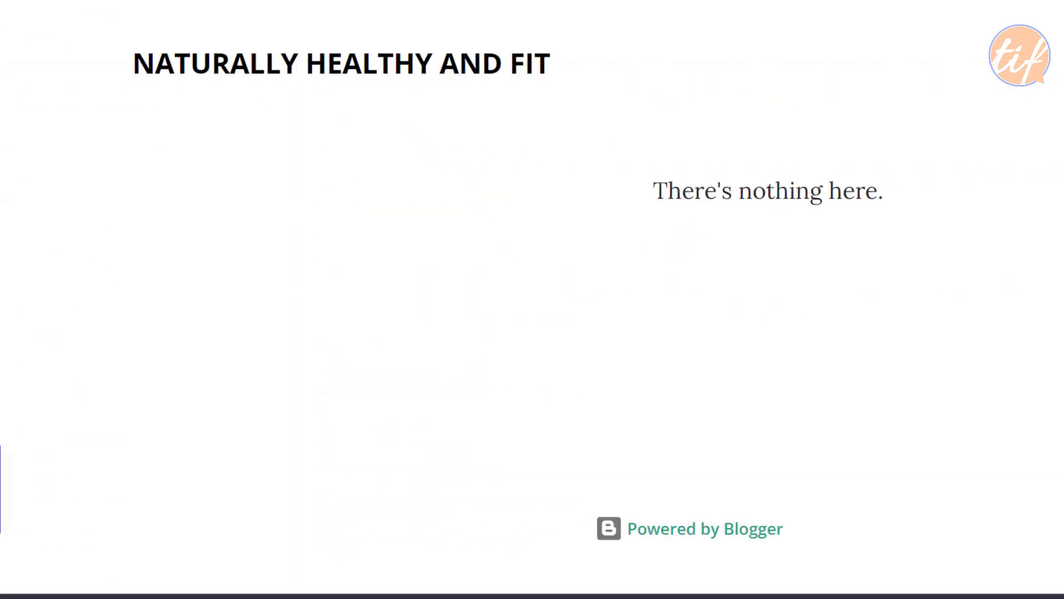